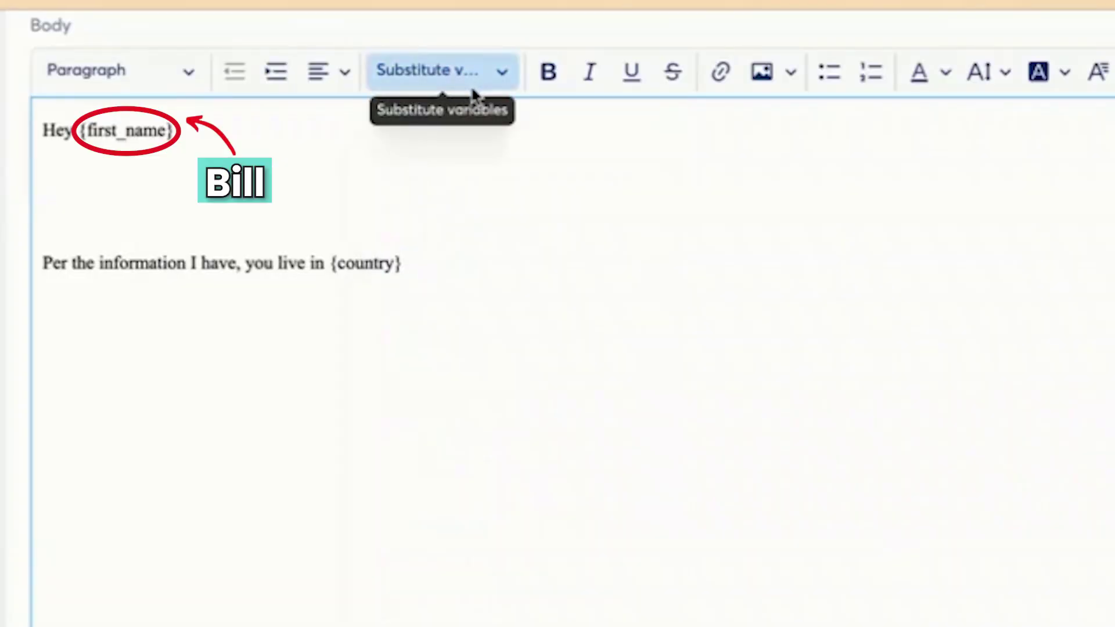
- On a new line of the email body, insert the {first_name} {surname} placeholders
key(Return)
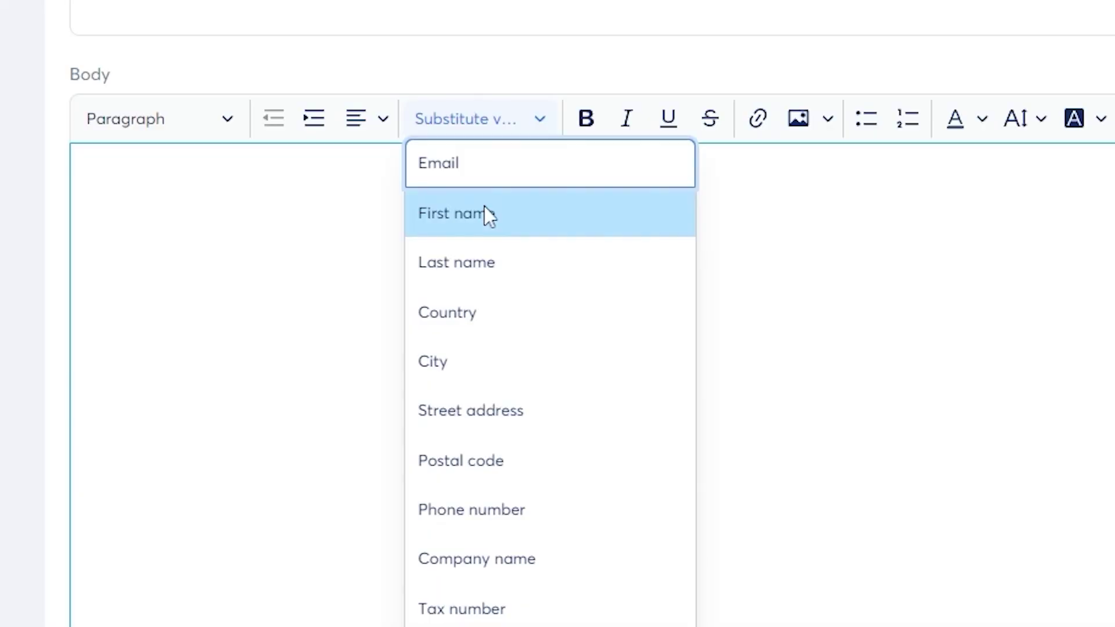
click(484, 214)
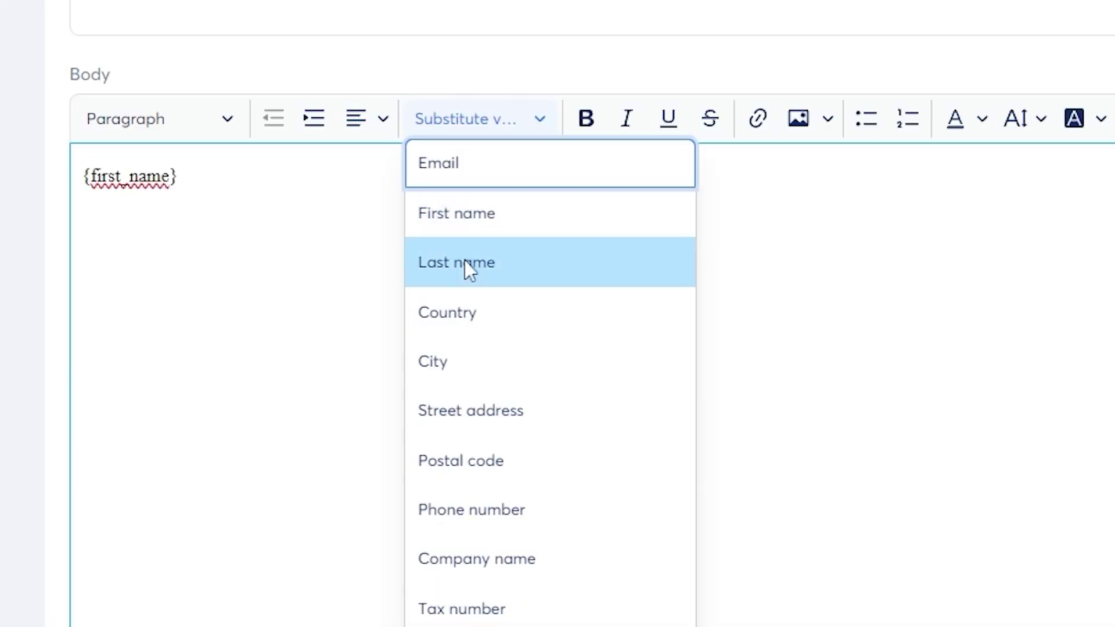
click(463, 263)
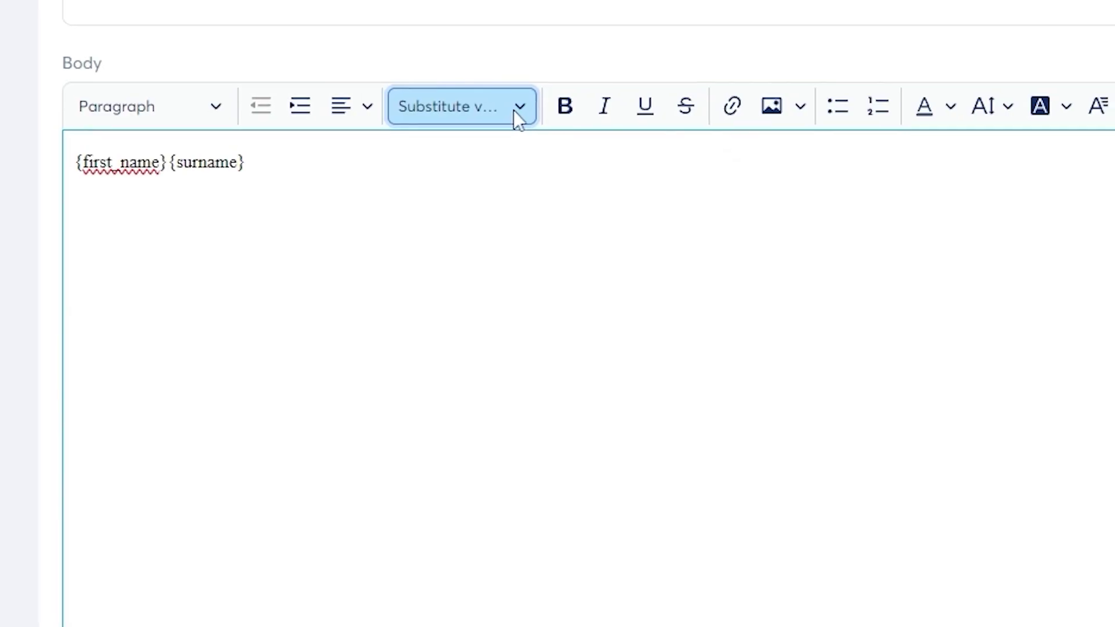
- Open the Substitute variables list in the Tropical Co-Working newsletter editor
click(515, 112)
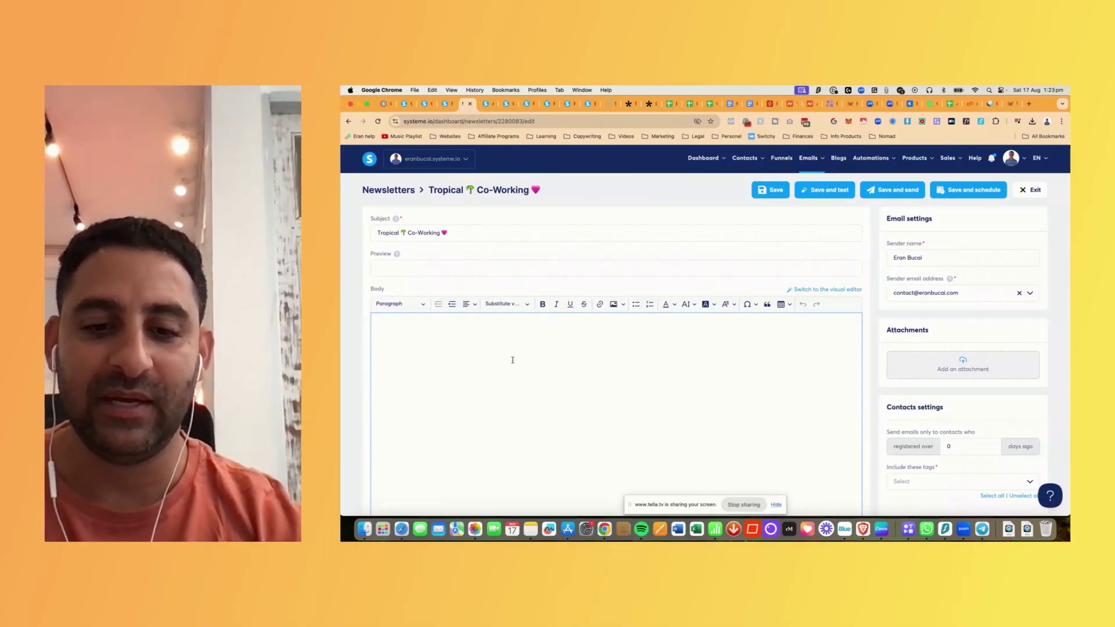
- Start the newsletter body with 'Hey {first_name}' using the First name variable
text(Hey)
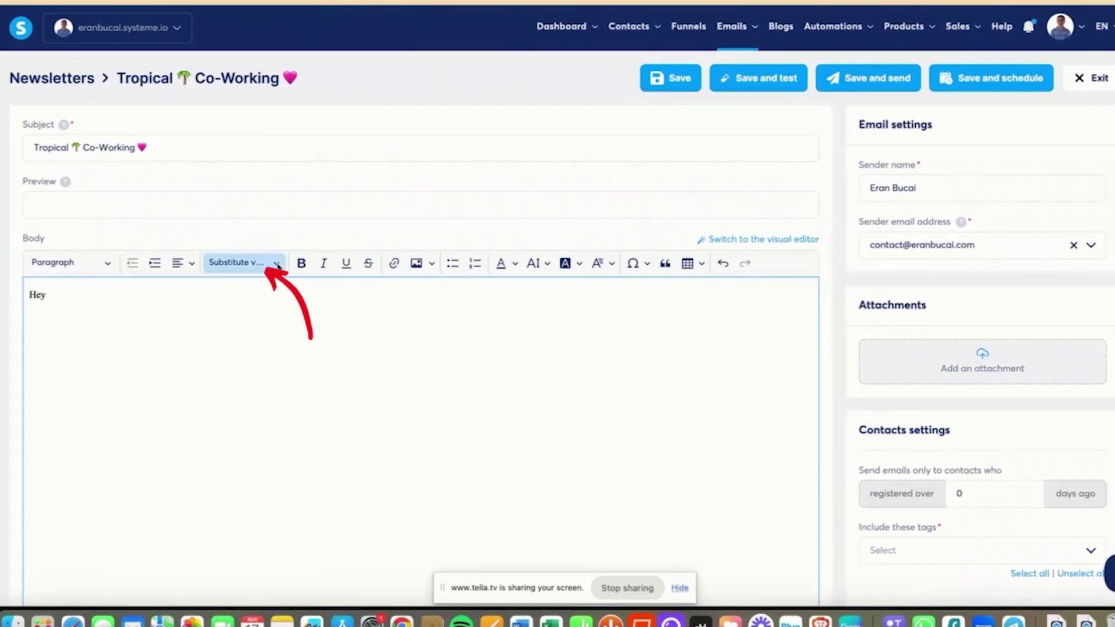
click(278, 266)
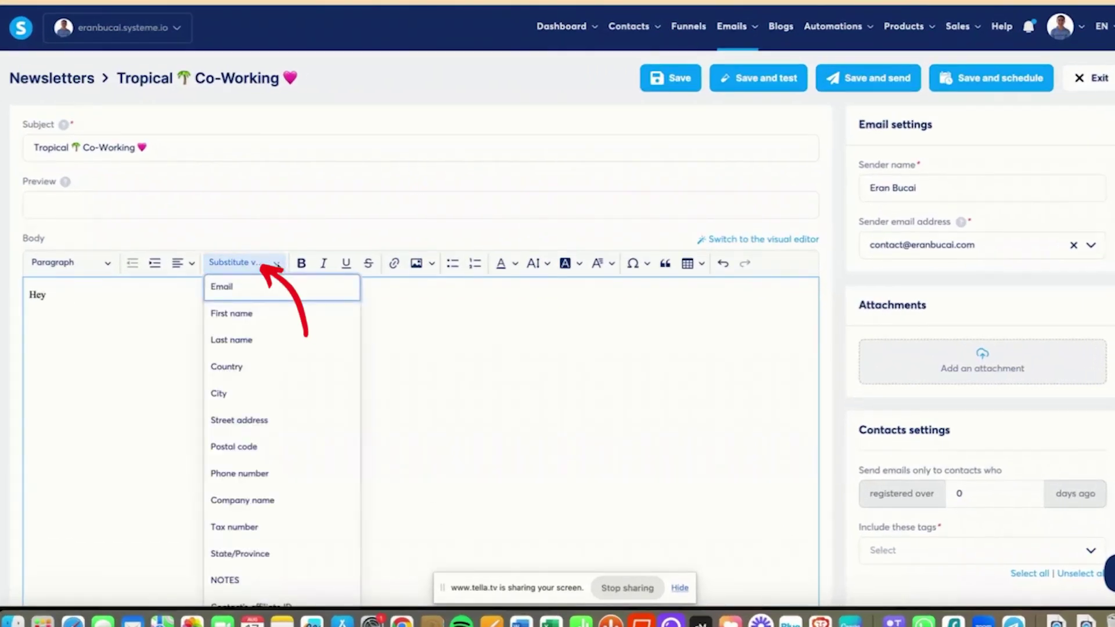
click(235, 318)
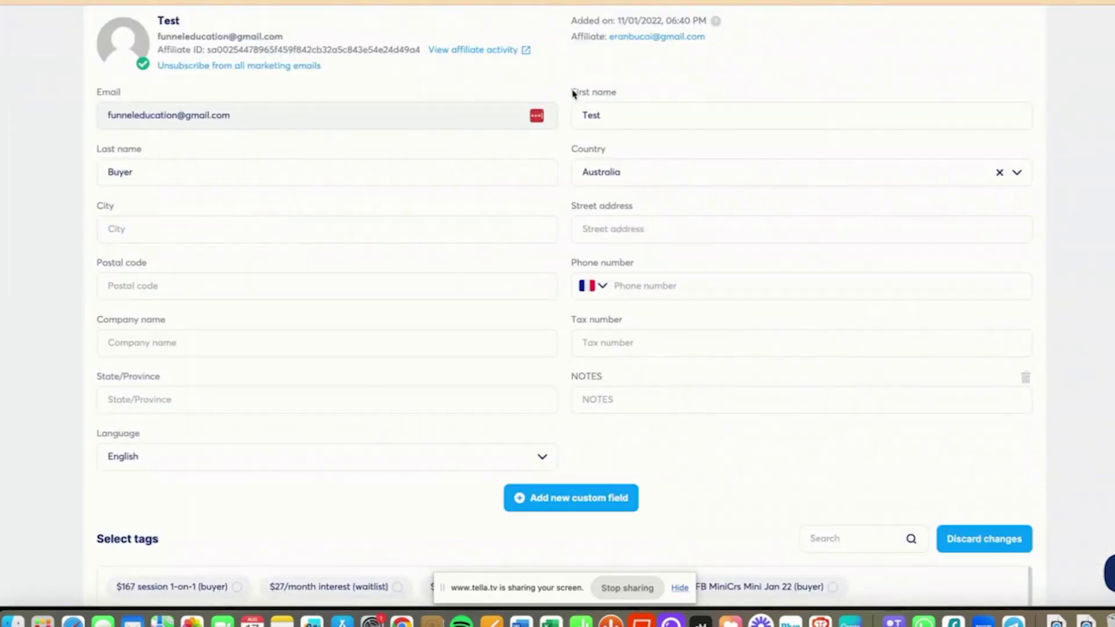
drag(571, 92, 573, 118)
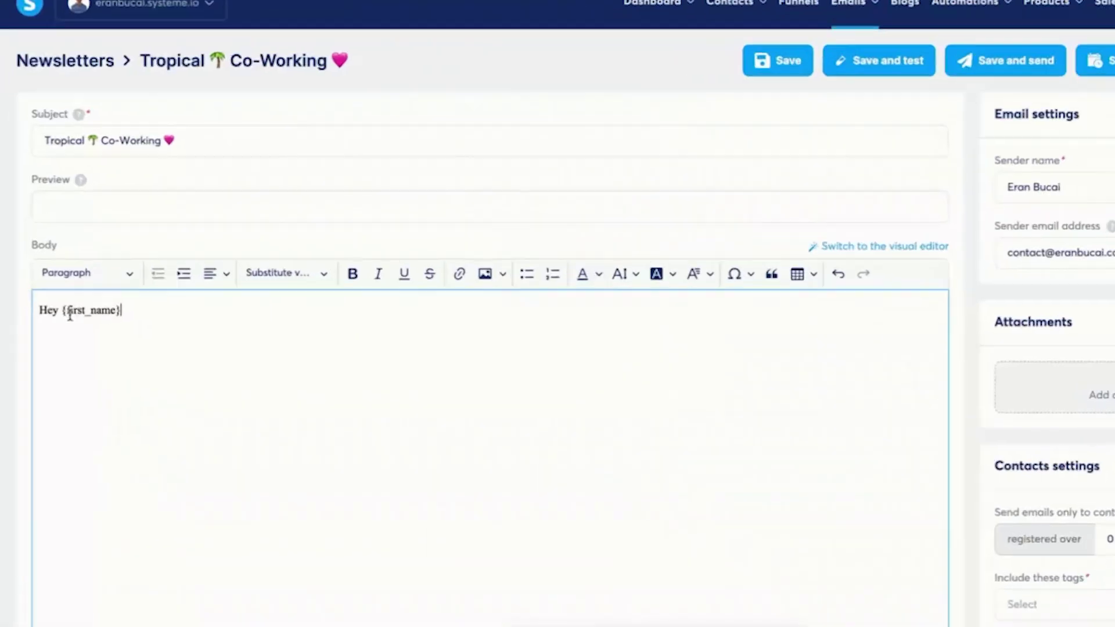
drag(62, 310, 125, 310)
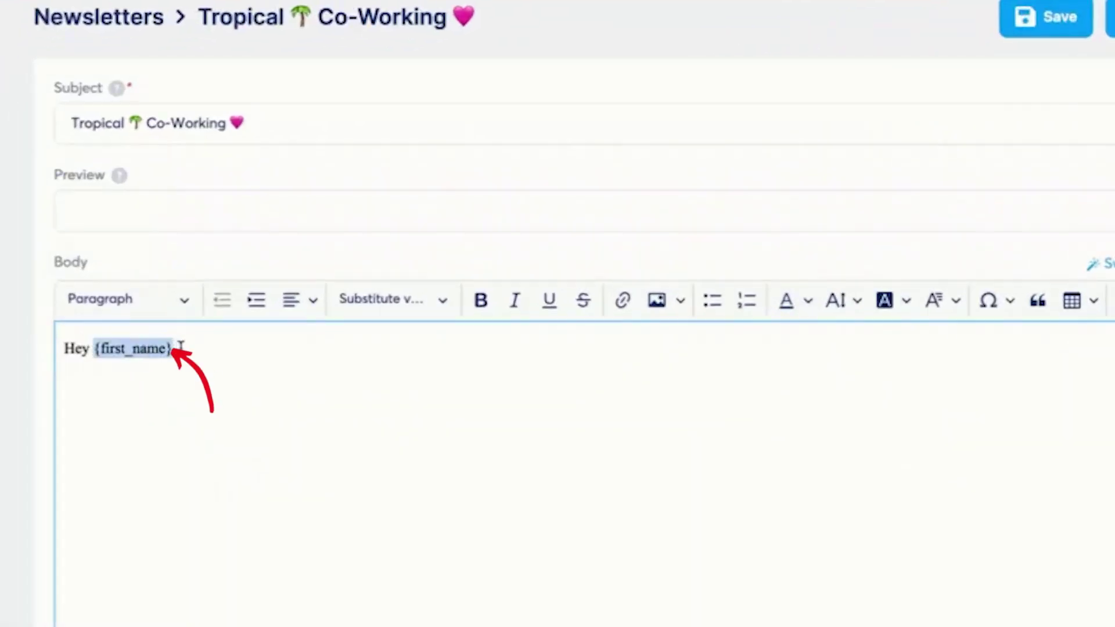
click(180, 347)
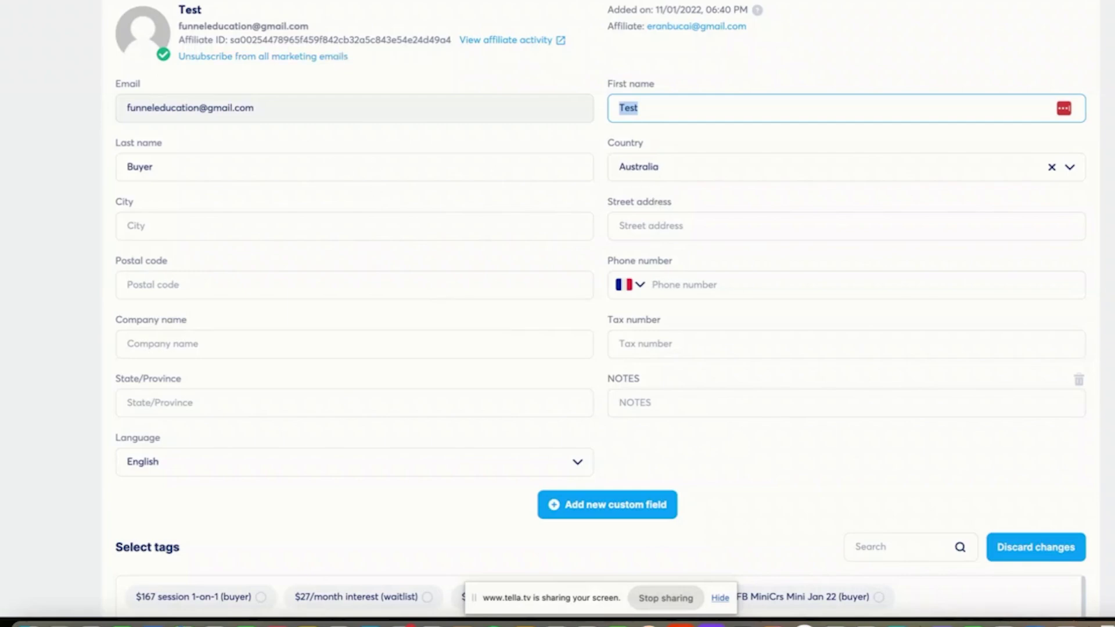
click(267, 0)
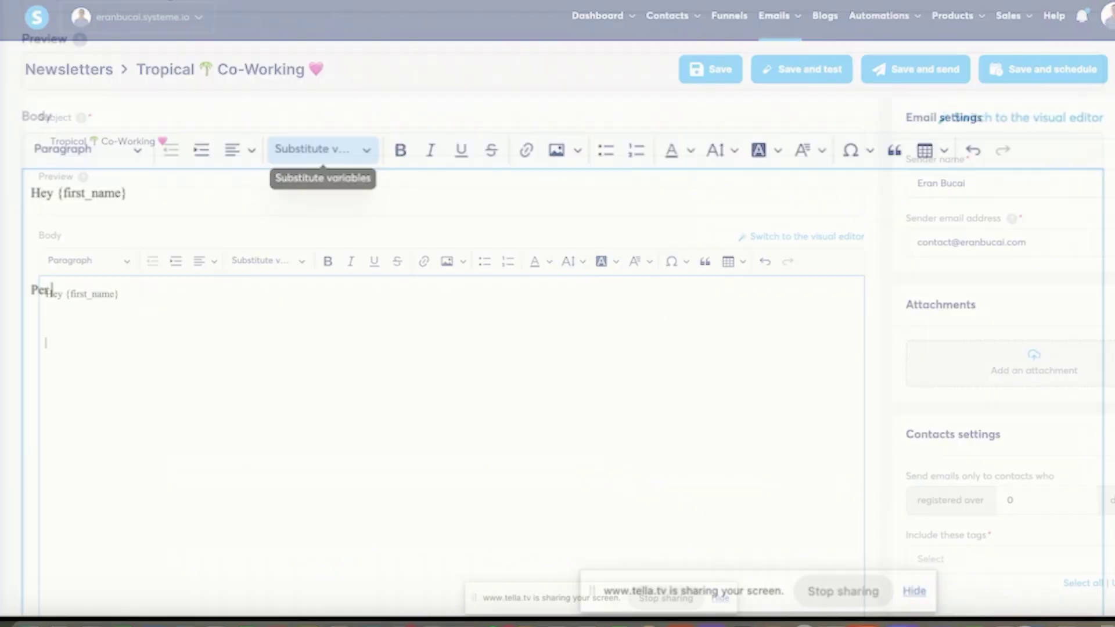
- Add the line 'Per the information I have, you live in {country}' below the greeting
key(Return)
key(Return)
text(Per the information I have, you)
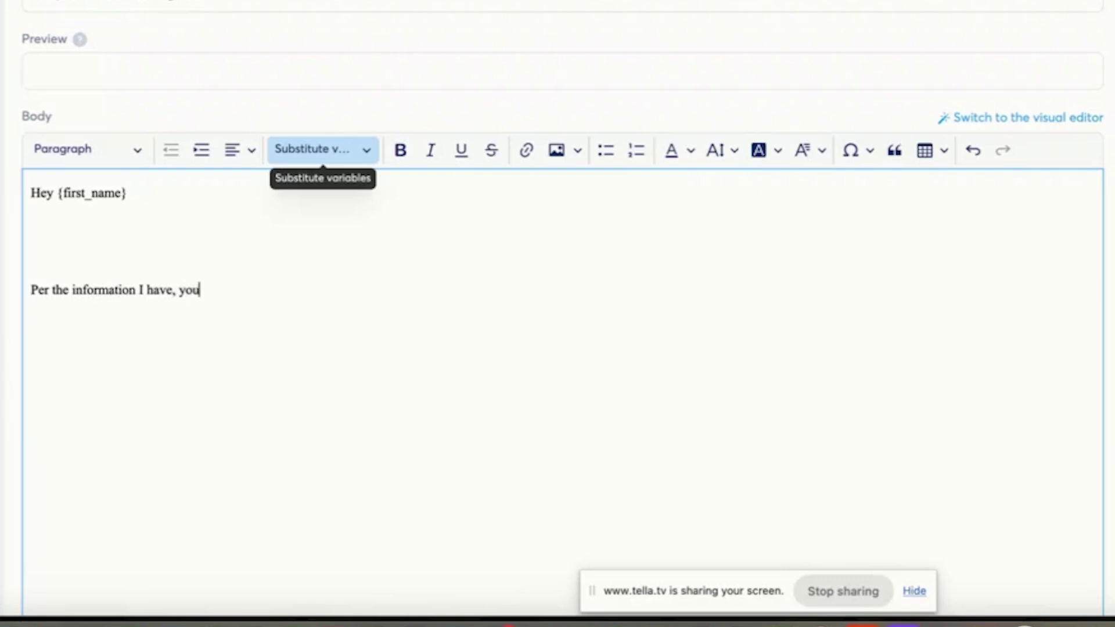
text( live in)
click(361, 146)
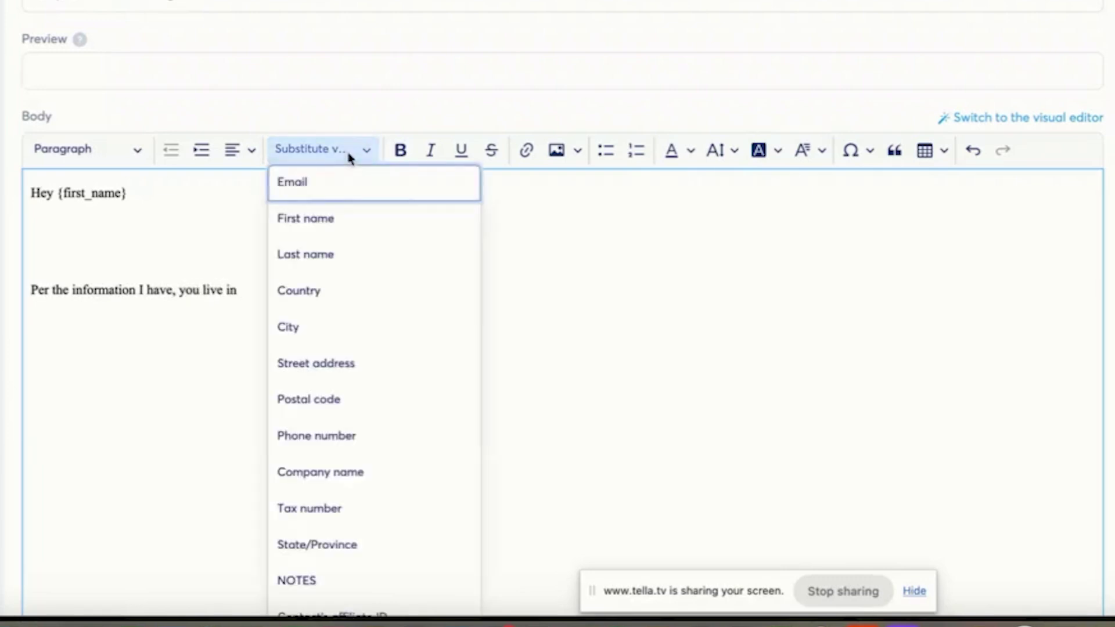
click(348, 299)
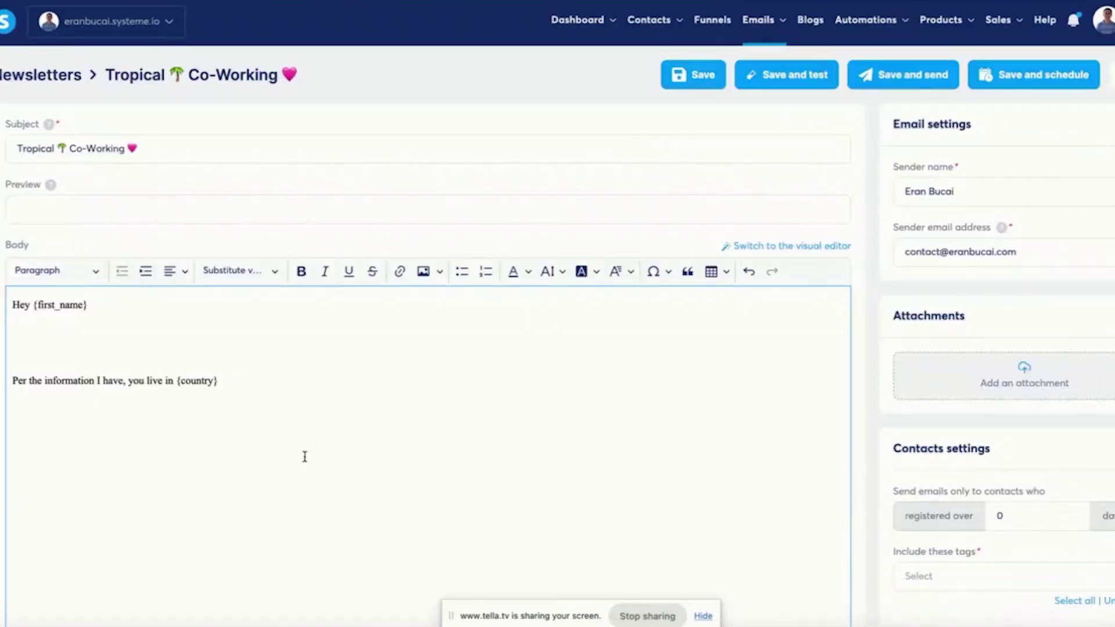
- Highlight the {country} and {first_name} placeholders, then browse the variables list without inserting anything
drag(177, 380, 237, 383)
drag(90, 304, 34, 307)
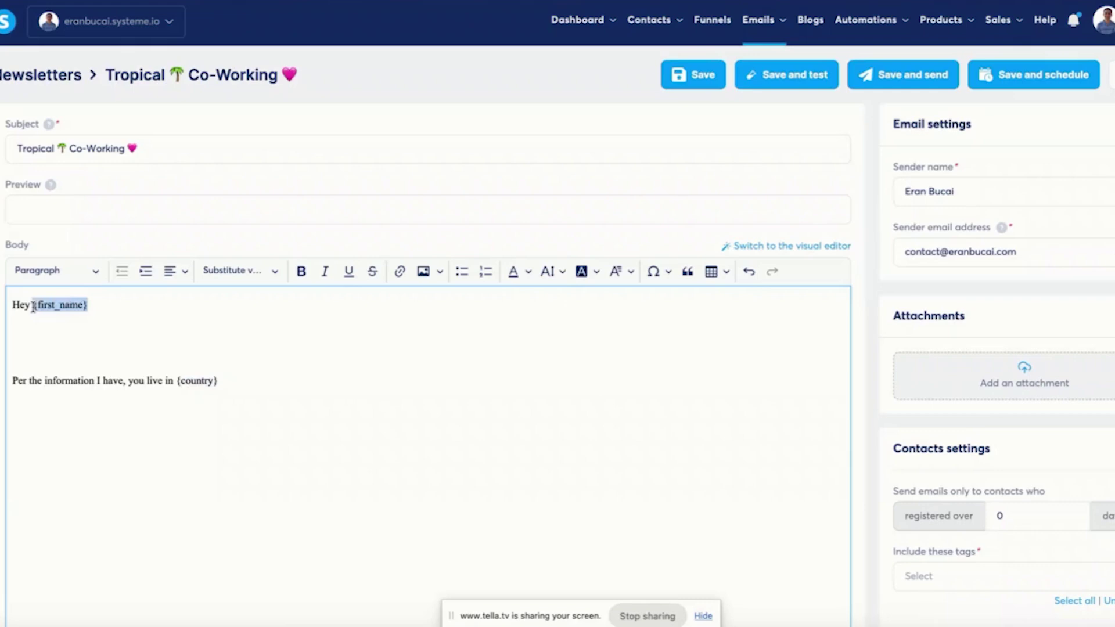
click(110, 324)
click(240, 273)
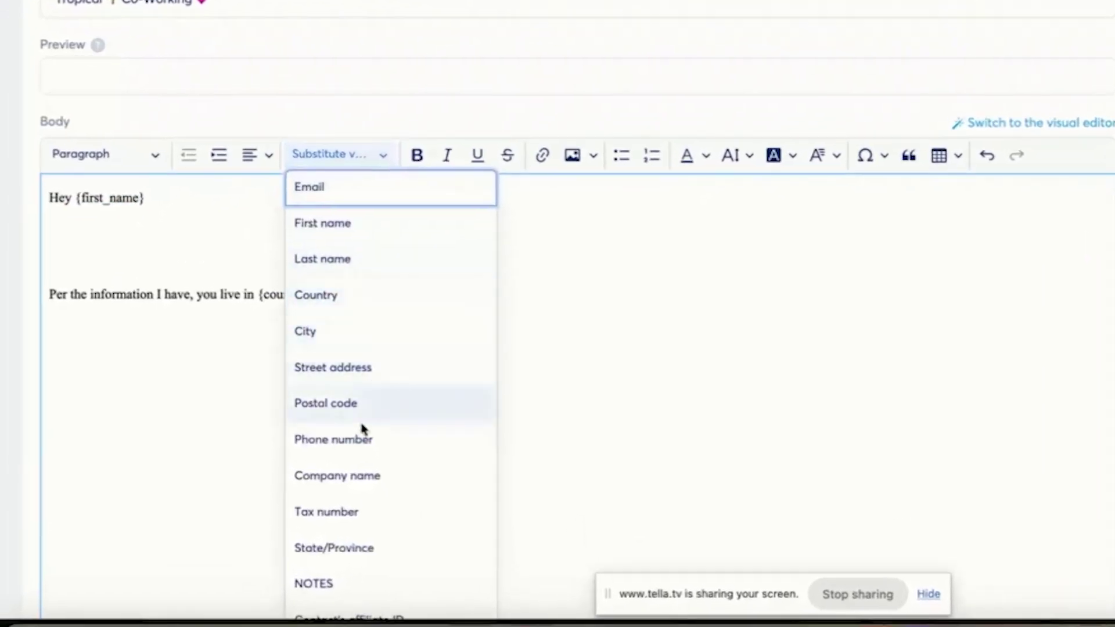
scroll(356, 500, down, 2)
click(515, 327)
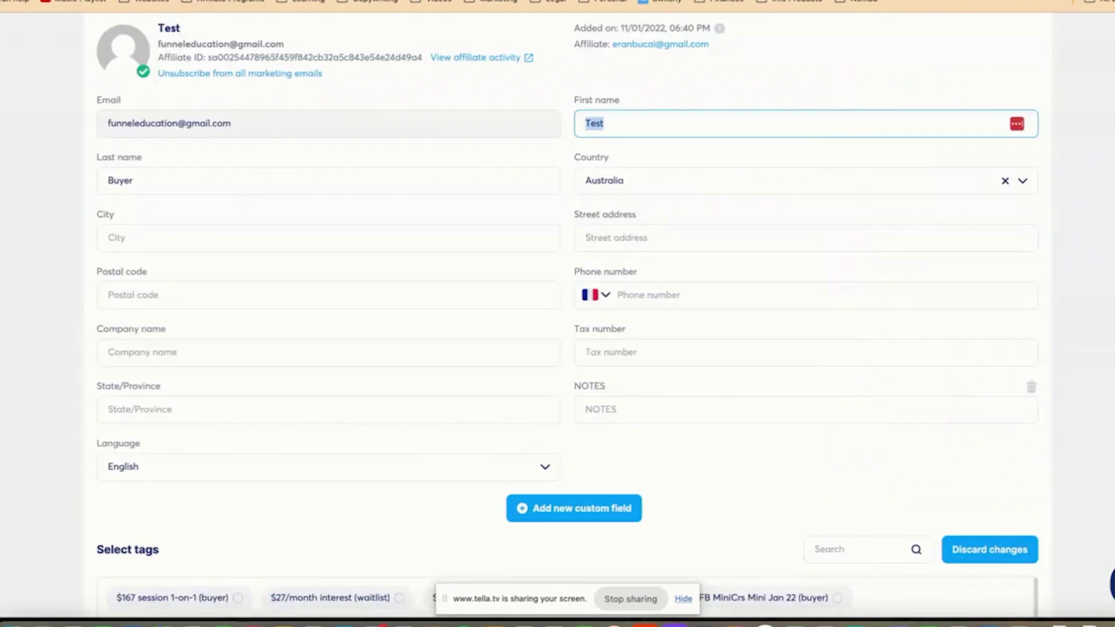
click(610, 472)
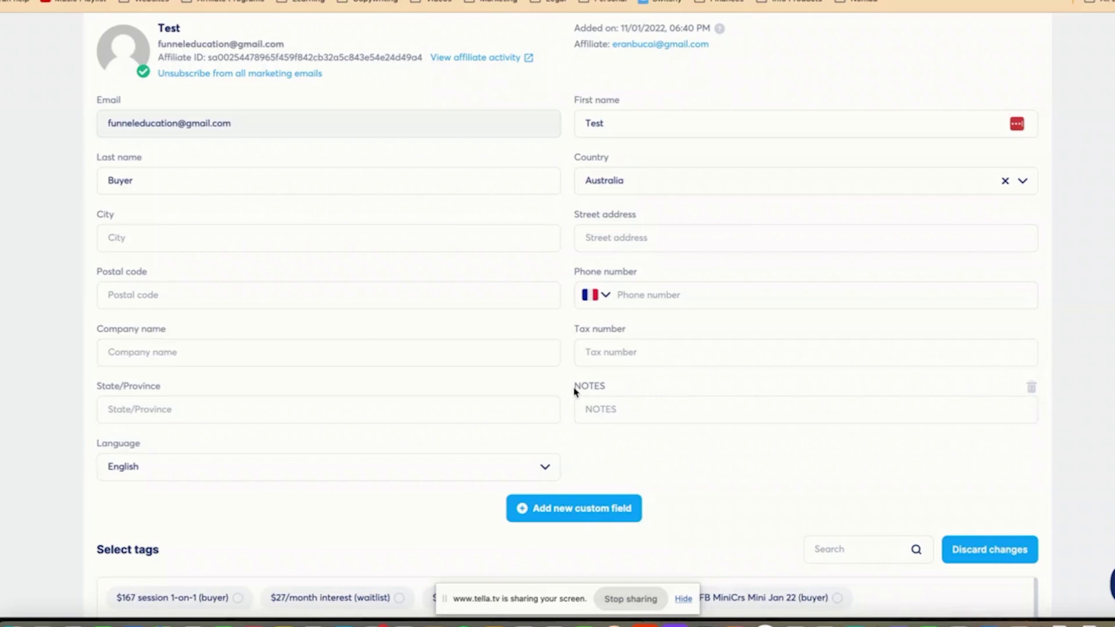
click(714, 414)
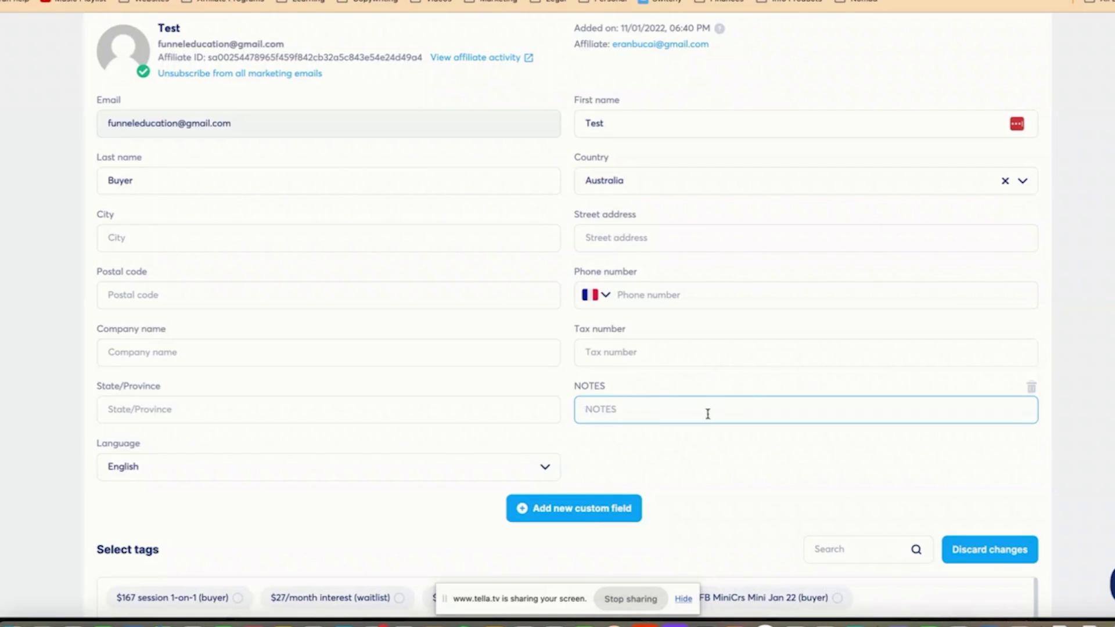
text(This )
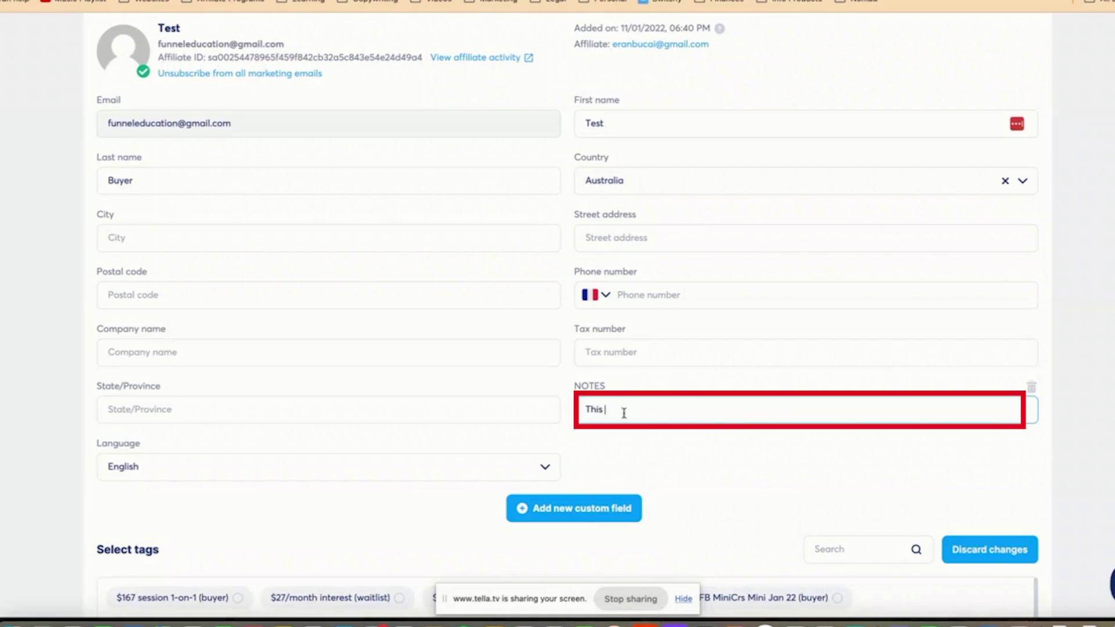
text(is a testis a)
key(super+a)
key(BackSpace)
click(620, 402)
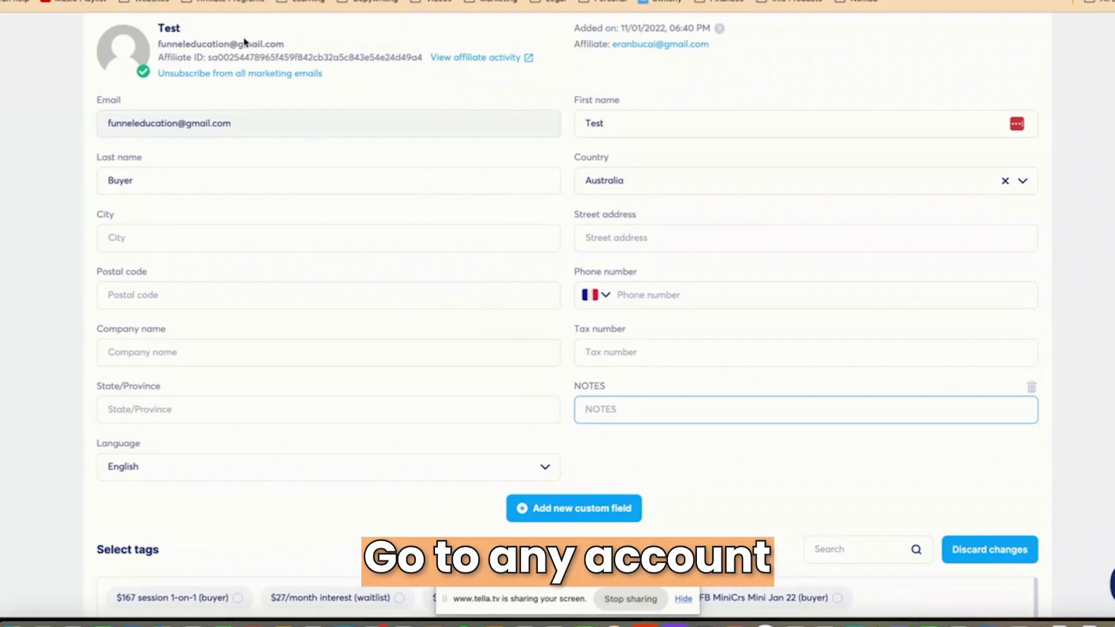
- Create a new contact custom field named 'Contact Us Submission'
click(526, 512)
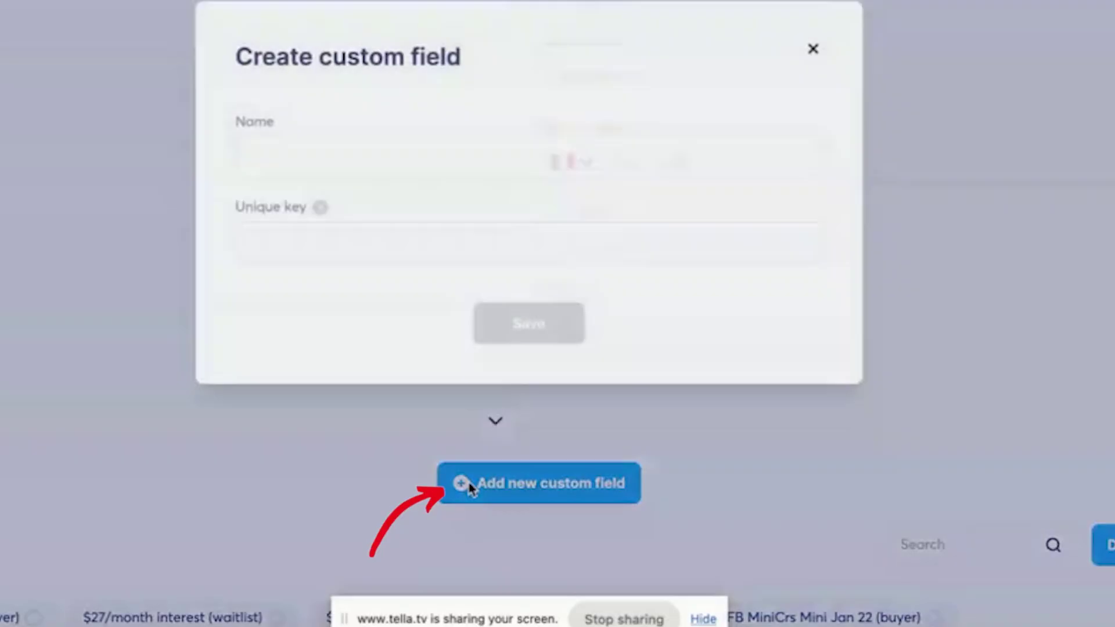
click(409, 150)
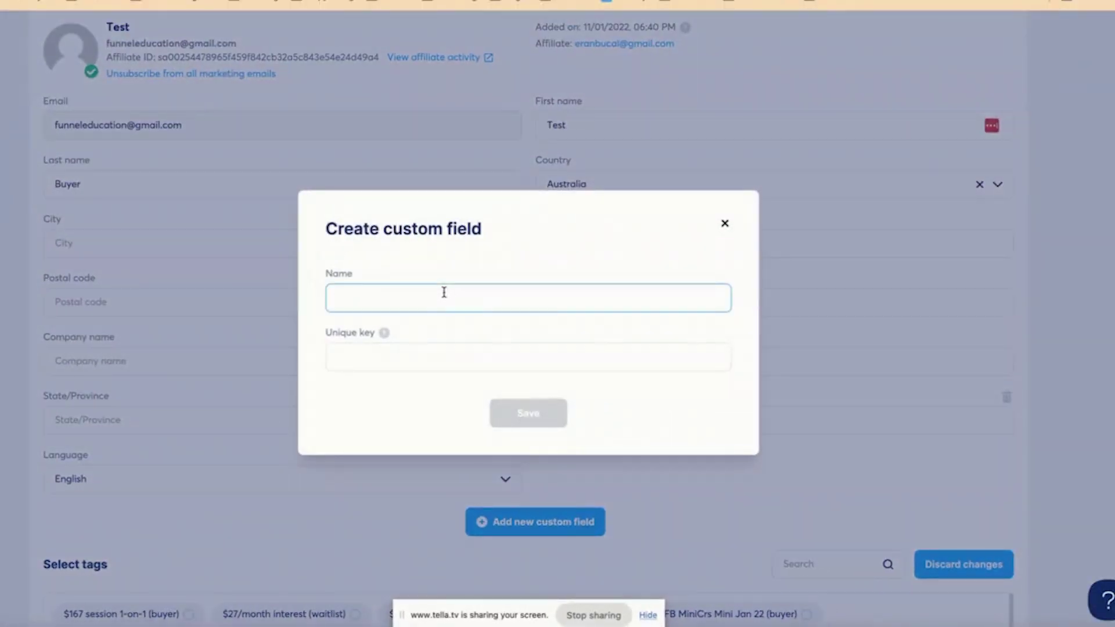
text(Contact Us Submission)
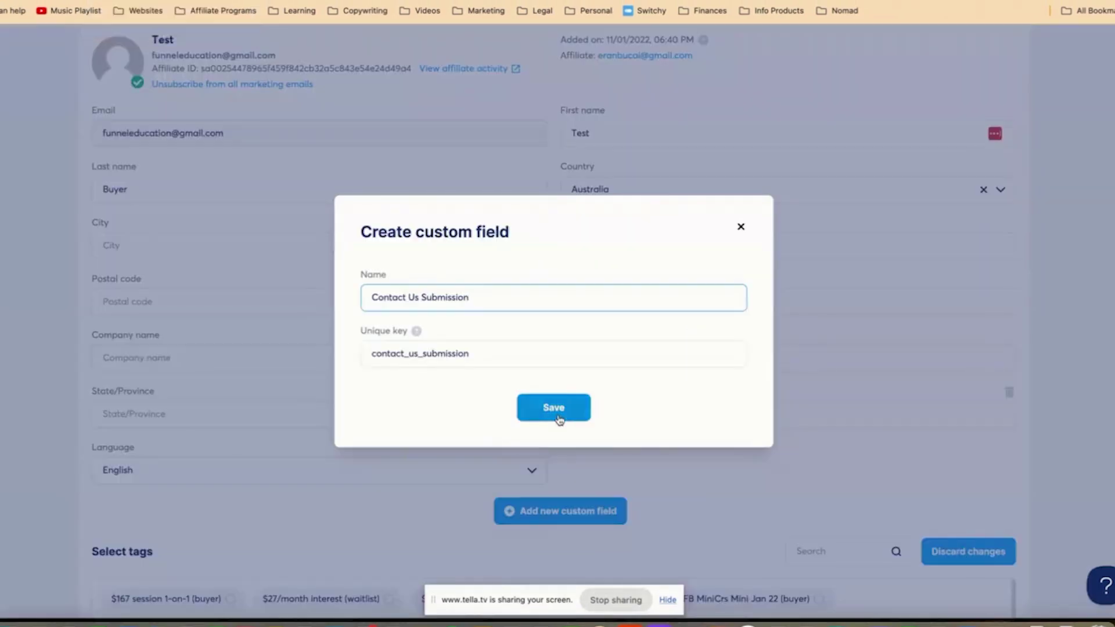
- Save the Contact Us Submission field and the newsletter, then go to the contact's detail page
click(557, 416)
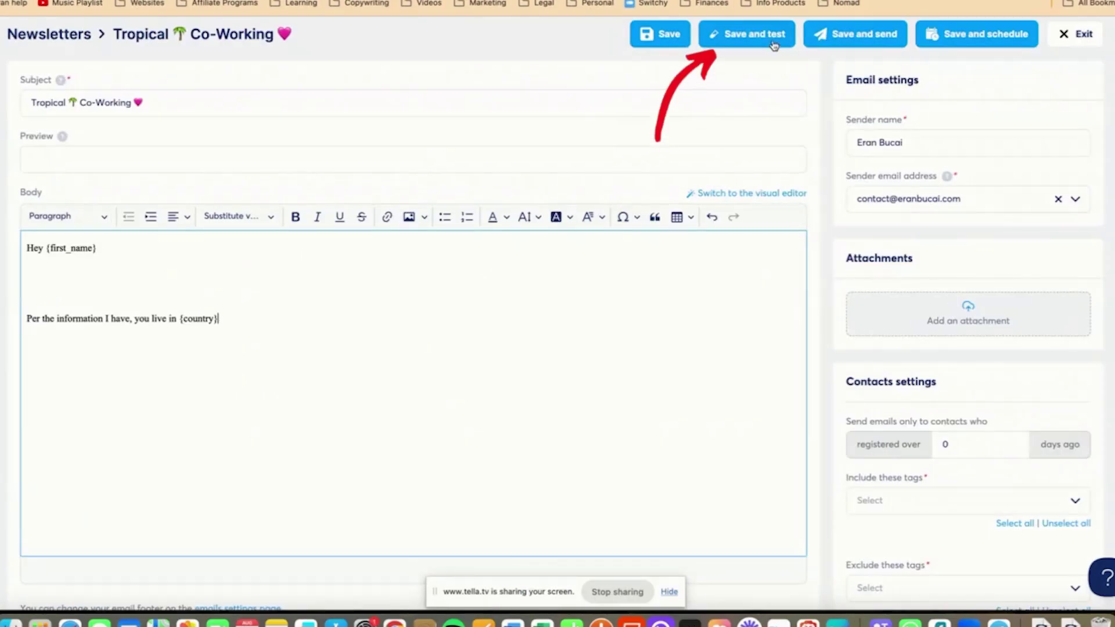
click(655, 34)
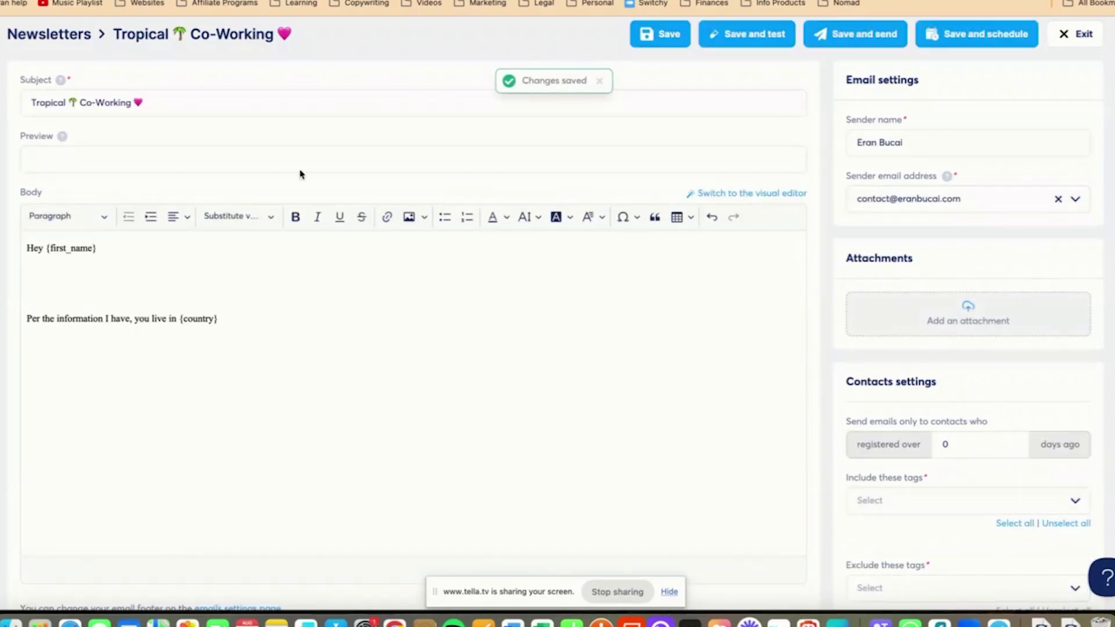
click(254, 222)
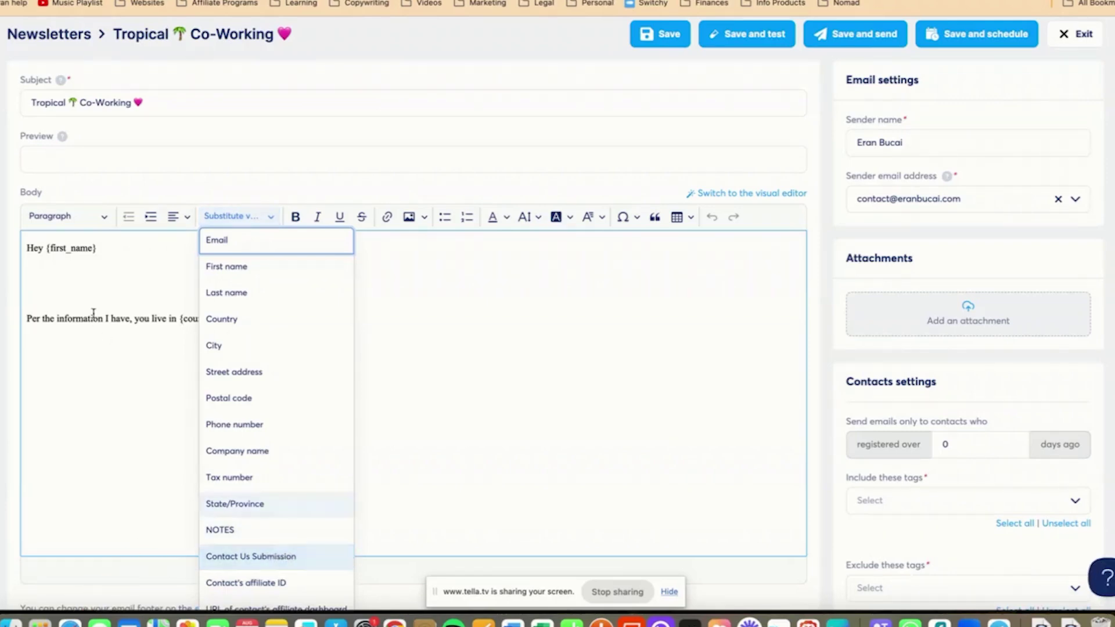
click(82, 292)
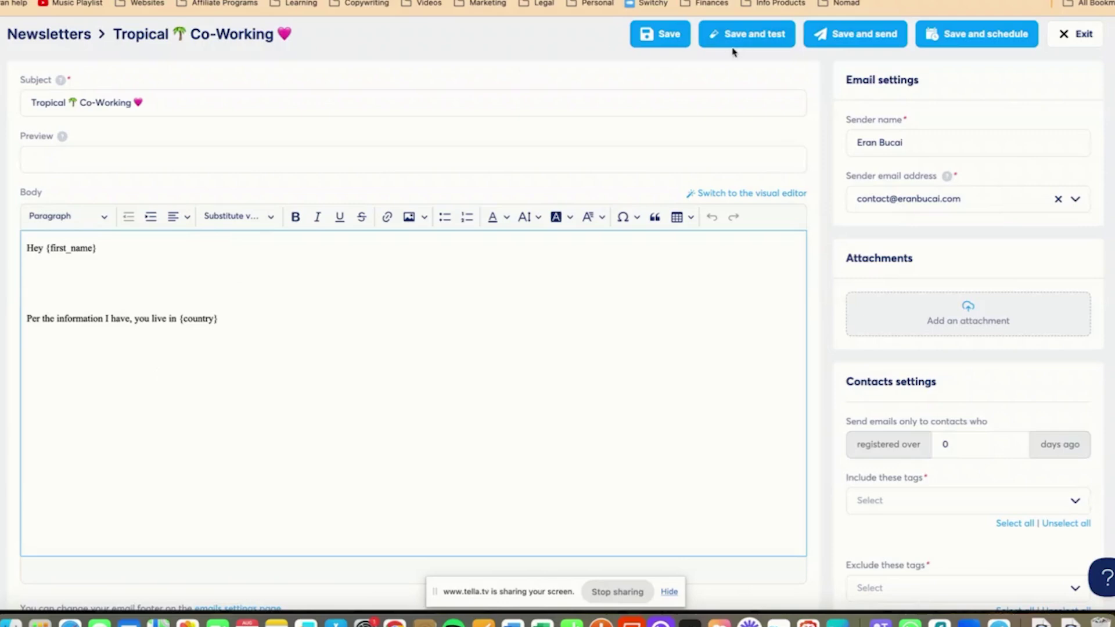
click(660, 34)
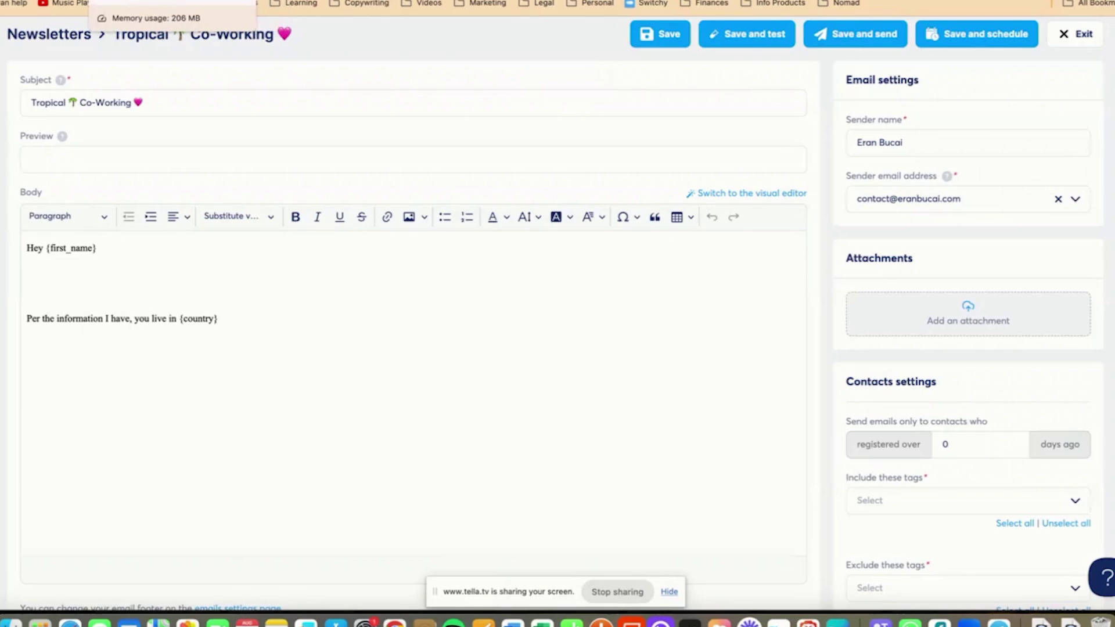
click(151, 1)
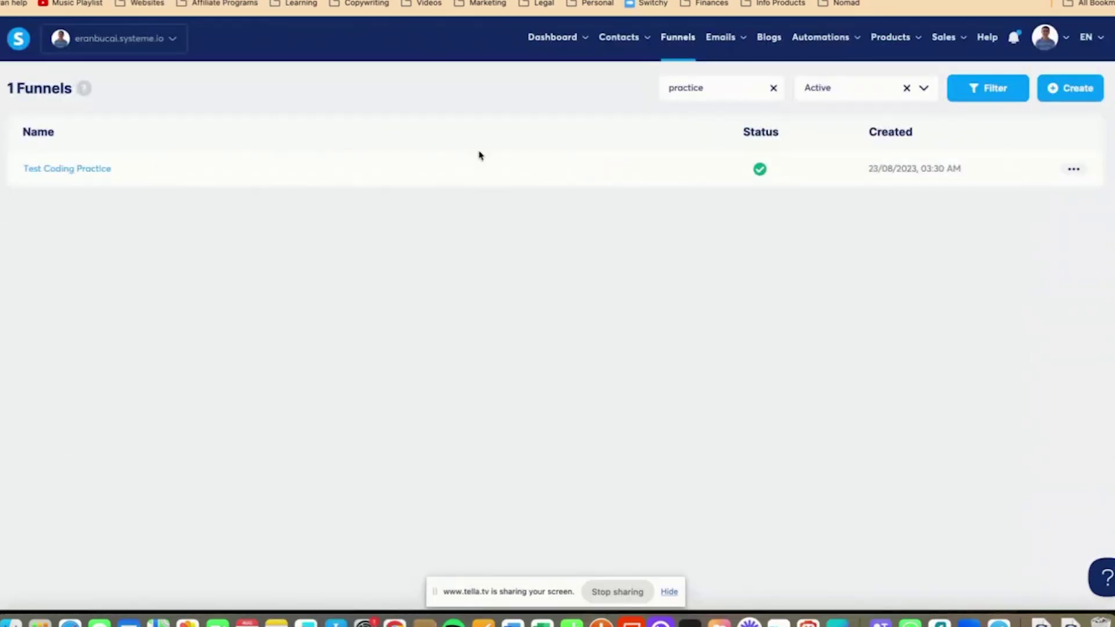
- In Test Coding Practice, create the funnel step 'Contact Us Funnel Demo' of type Squeeze page
click(90, 169)
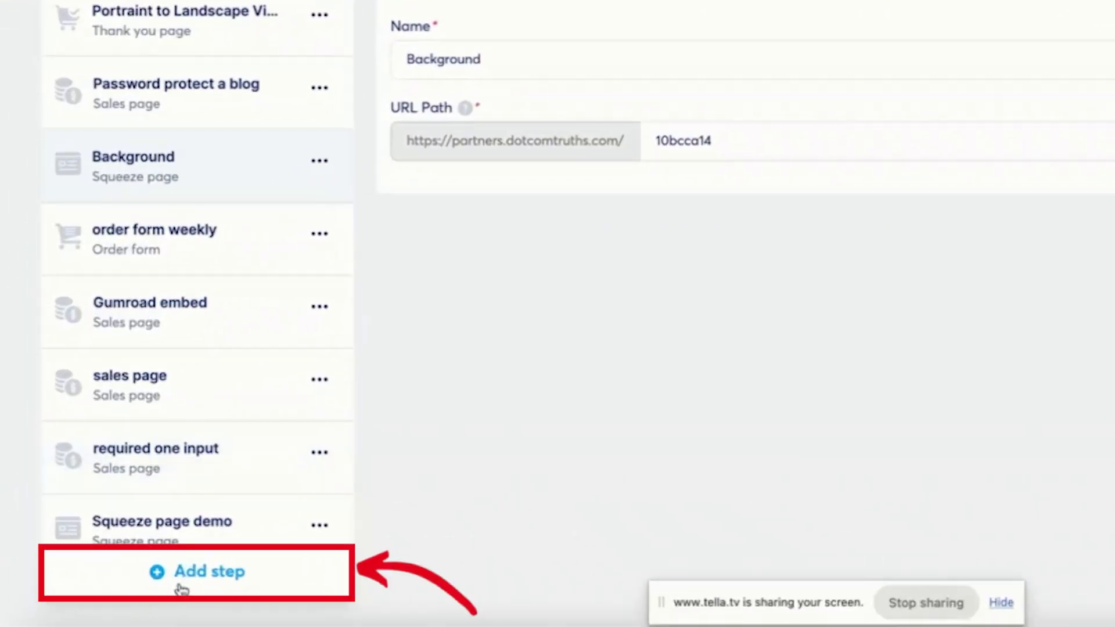
click(182, 588)
click(443, 291)
text(Contact Us Funnel Demo)
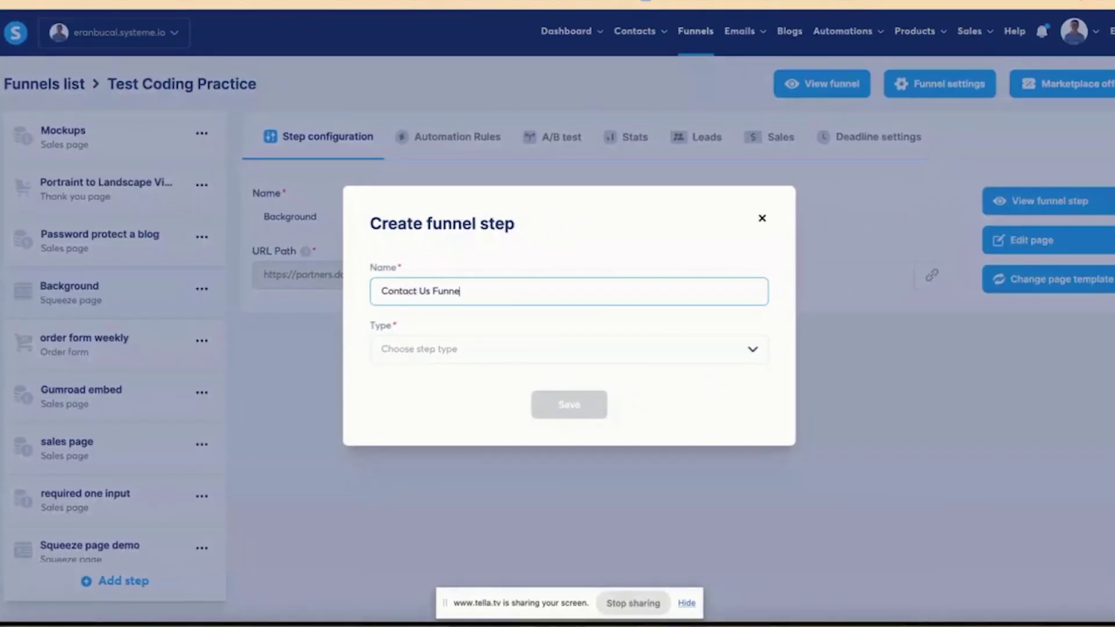
click(419, 349)
click(405, 395)
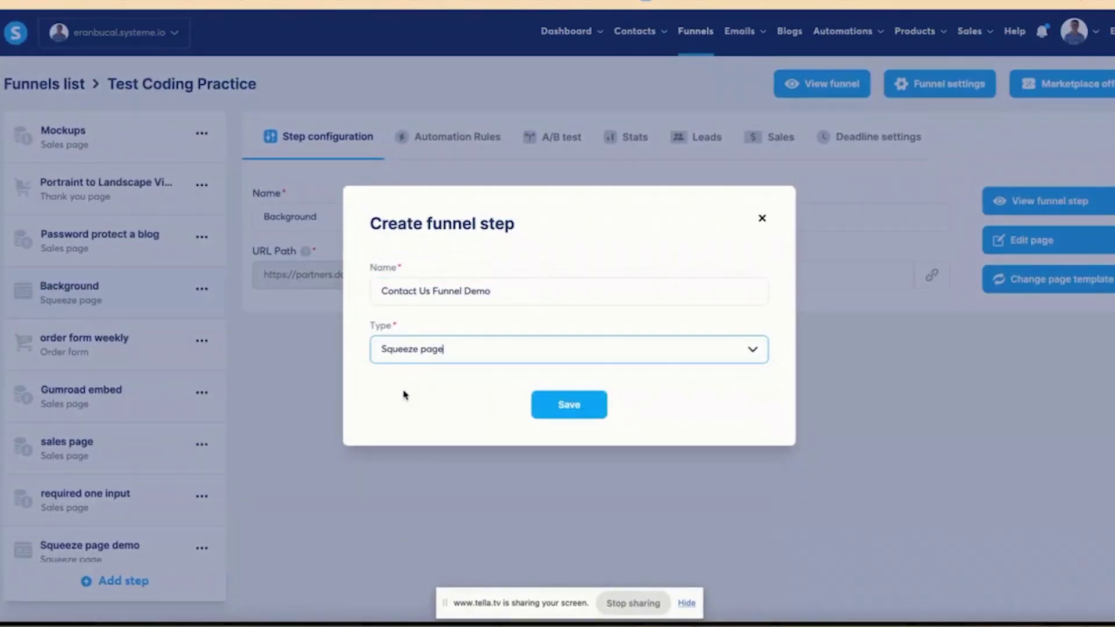
click(557, 350)
scroll(471, 463, down, 5)
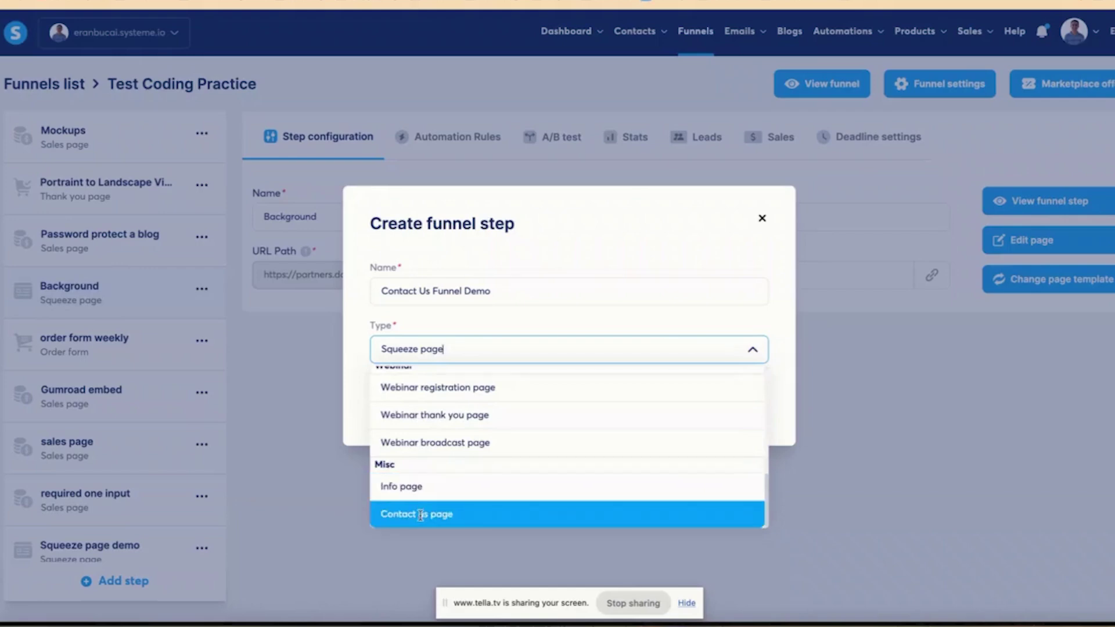
scroll(441, 493, up, 5)
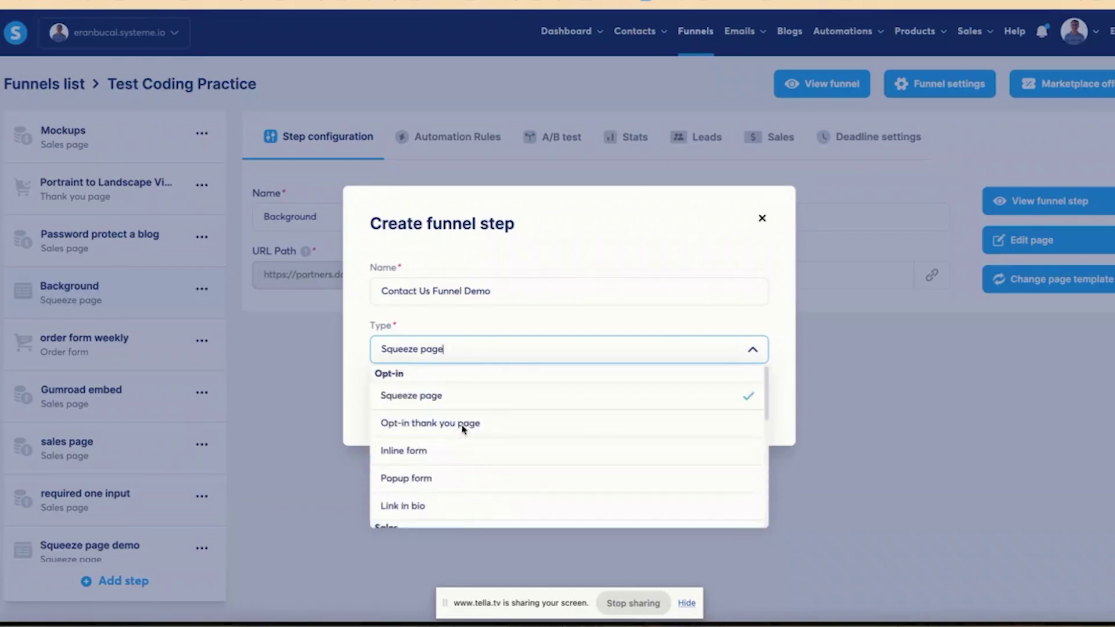
click(448, 397)
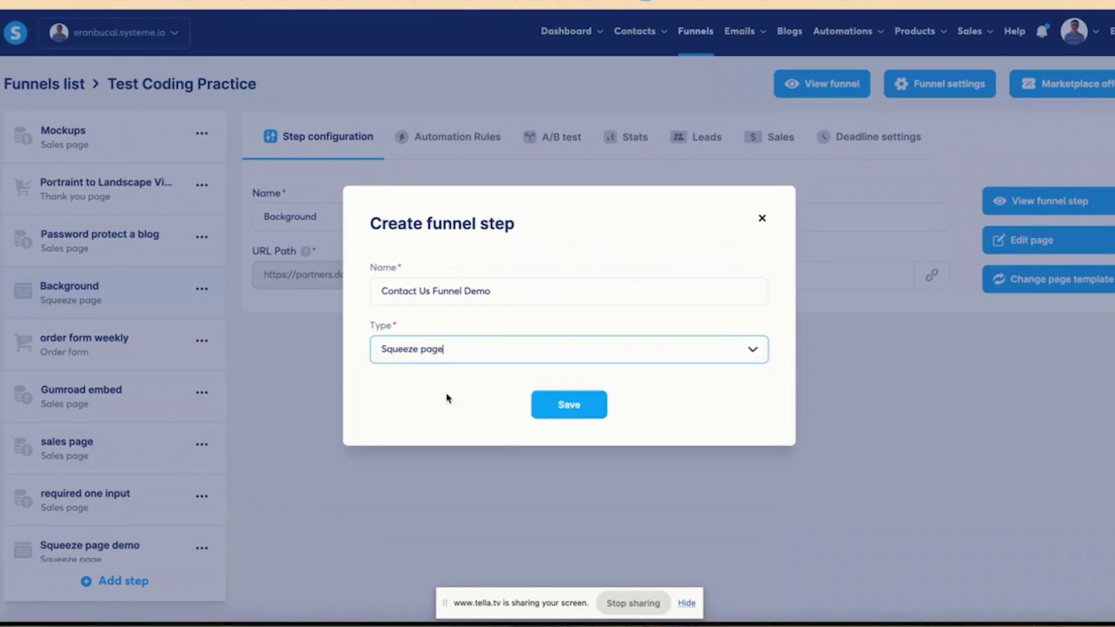
click(569, 410)
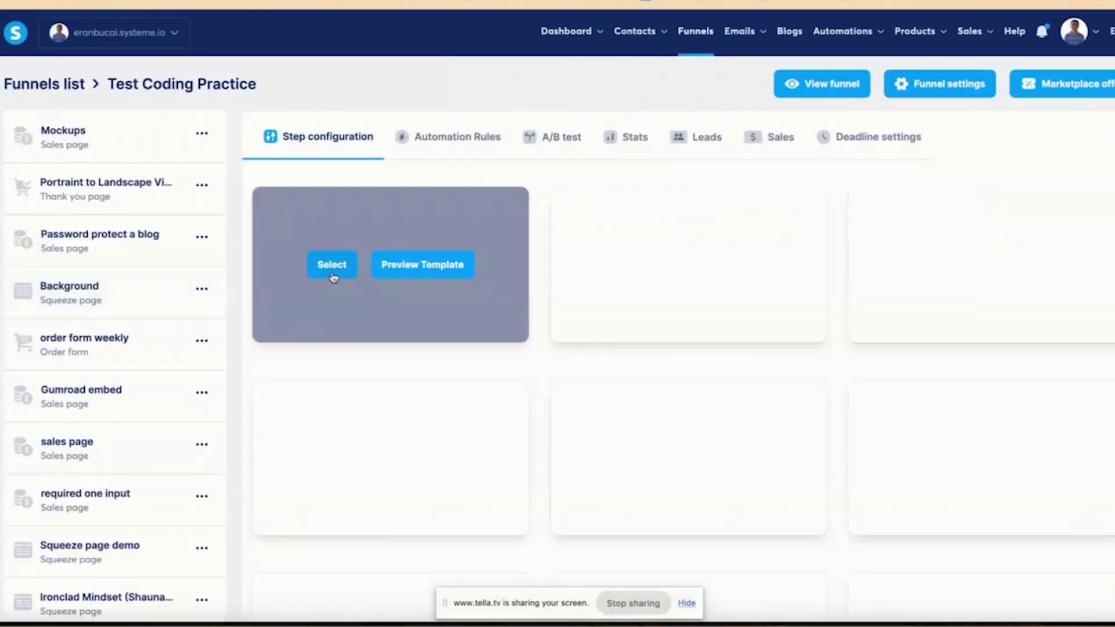
- Use the U-Pick Fun at Country Lane template for the page and scroll to its footer
mouse_move(510, 284)
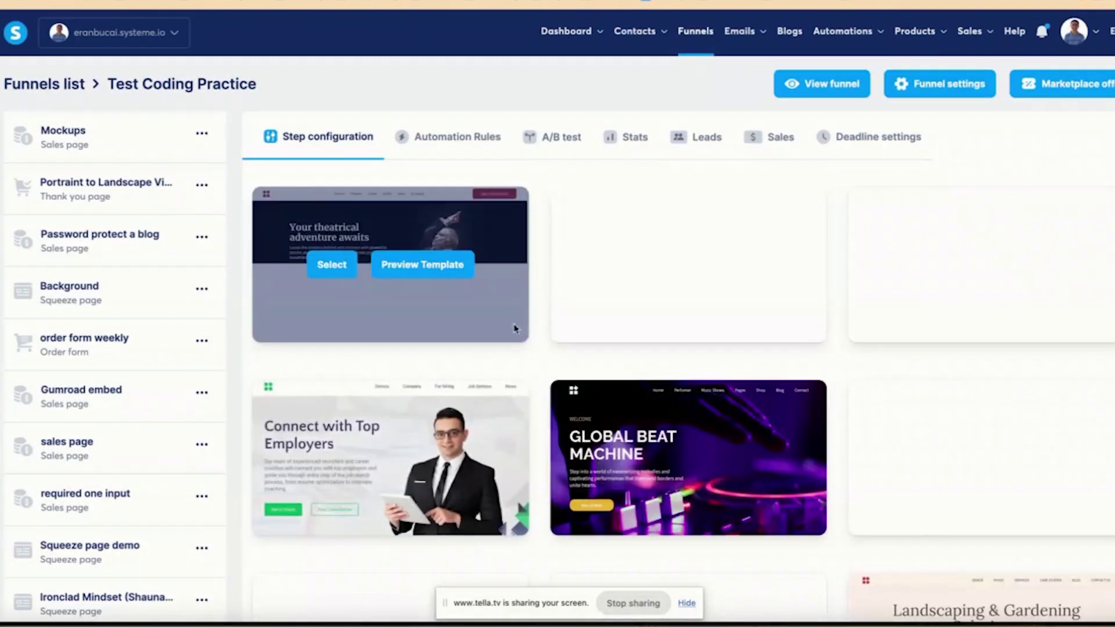
click(631, 264)
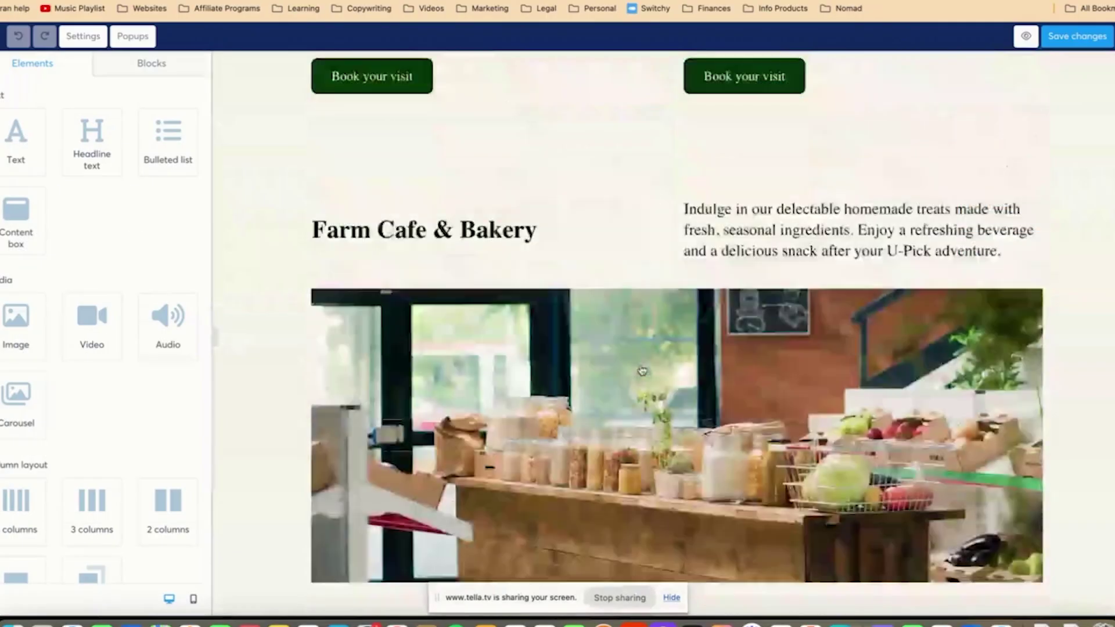
scroll(642, 370, down, 15)
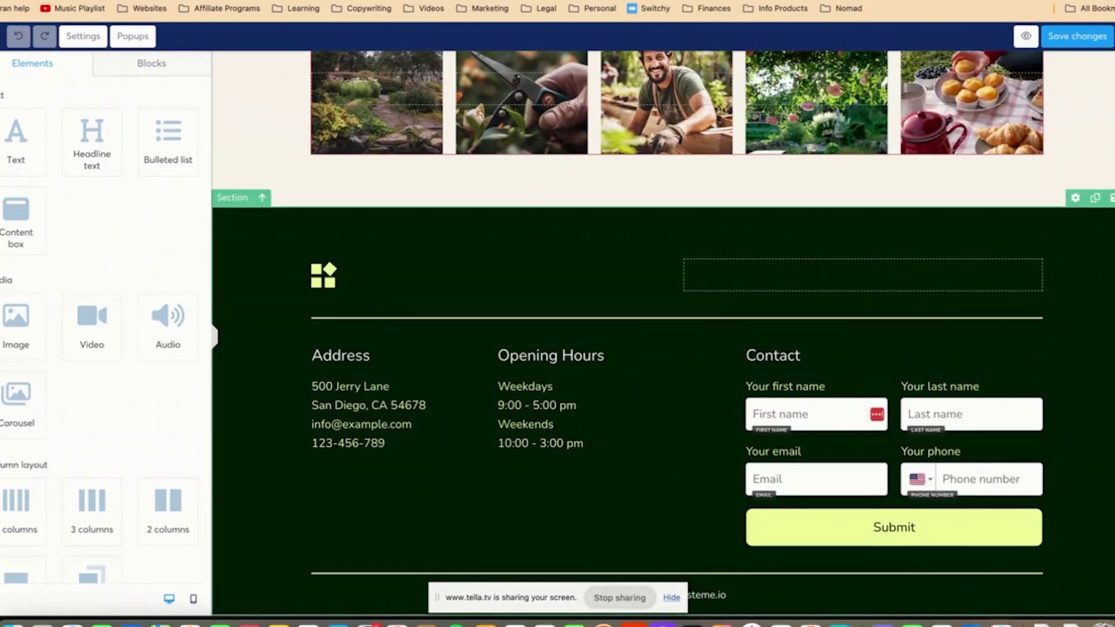
- Delete the footer section and add a top row with headline 'Contact us with your requierements'
click(1111, 198)
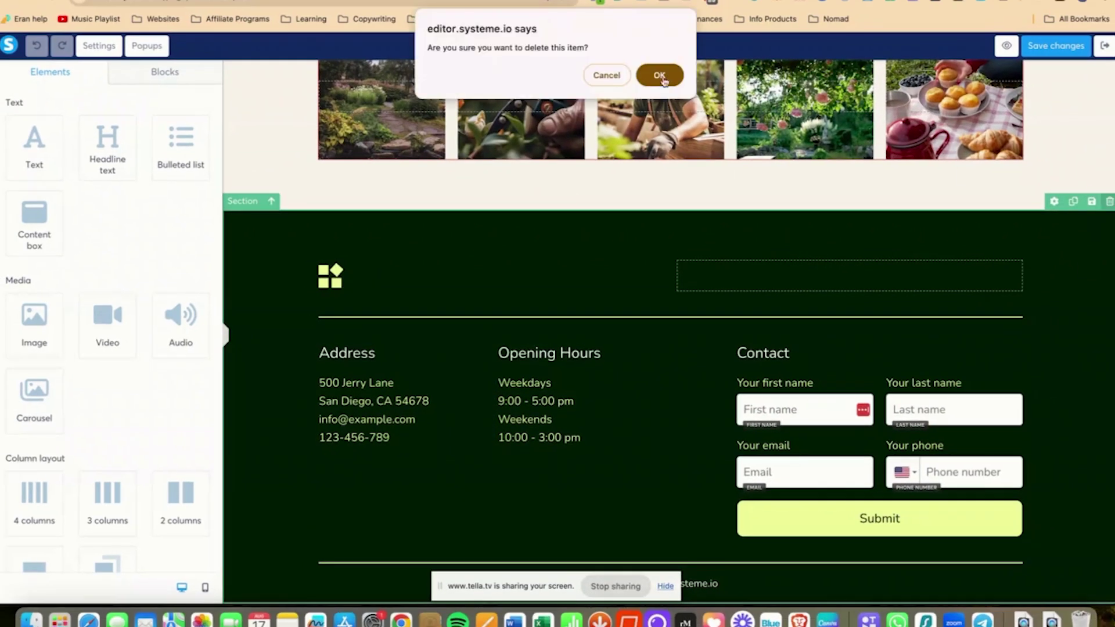
click(665, 69)
drag(99, 556, 376, 90)
drag(108, 142, 416, 121)
click(602, 114)
text(C)
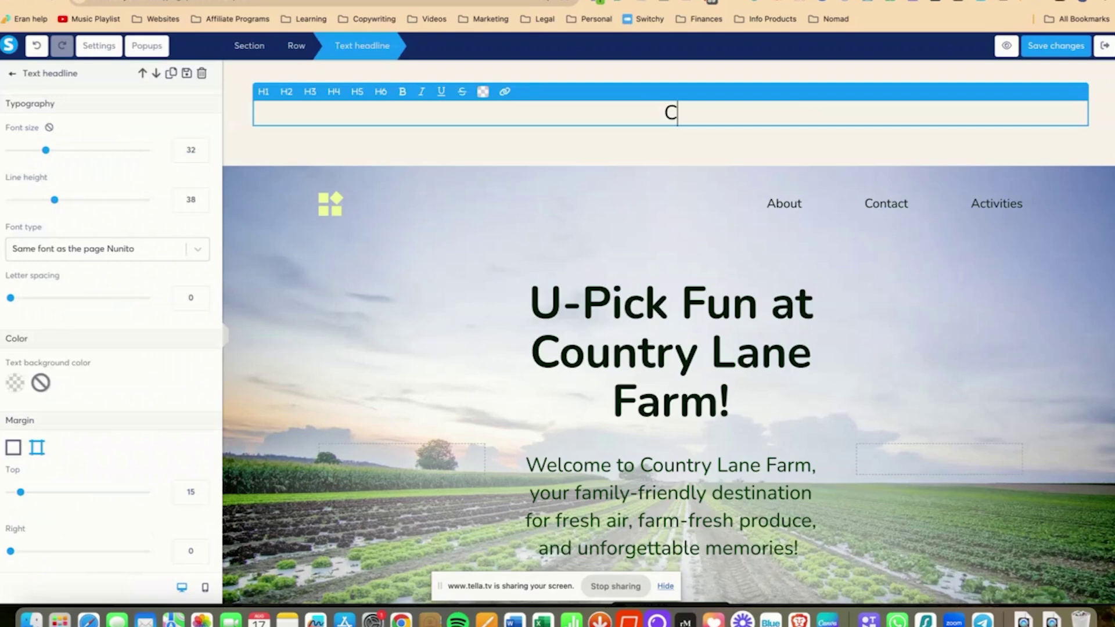
text(ontact us with your requierements)
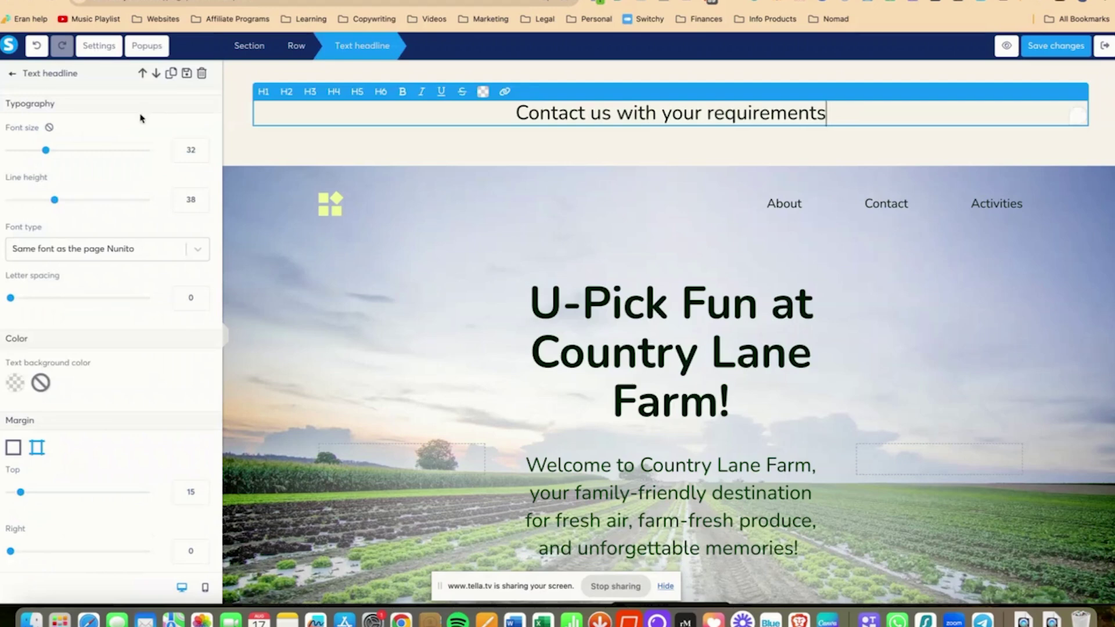
click(296, 261)
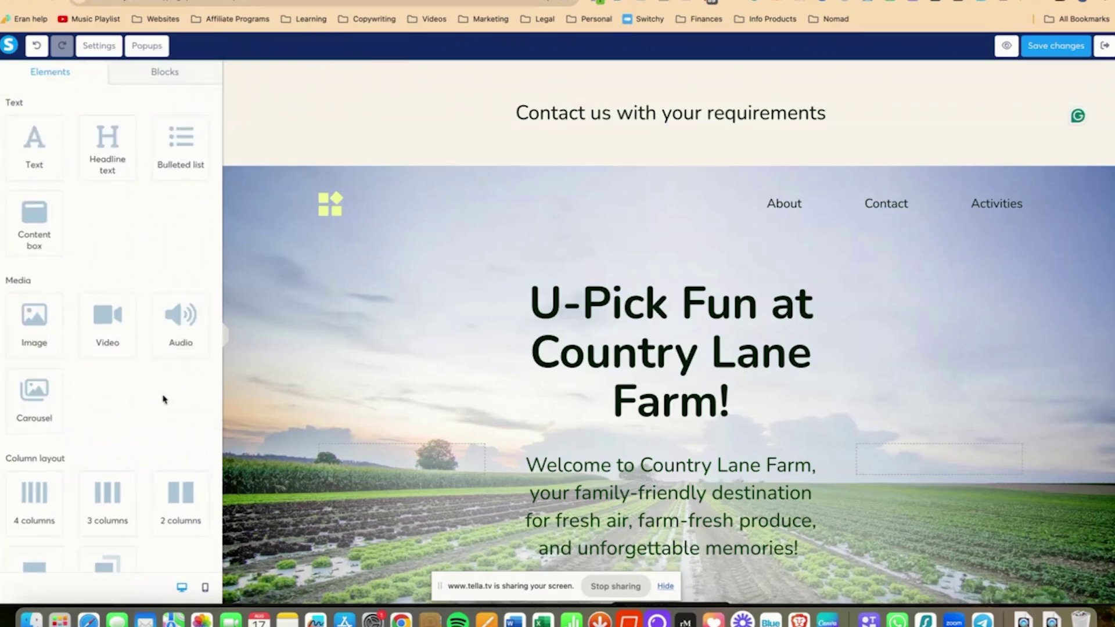
- Add a form field below the headline set to collect First name
scroll(164, 400, up, 3)
key(Escape)
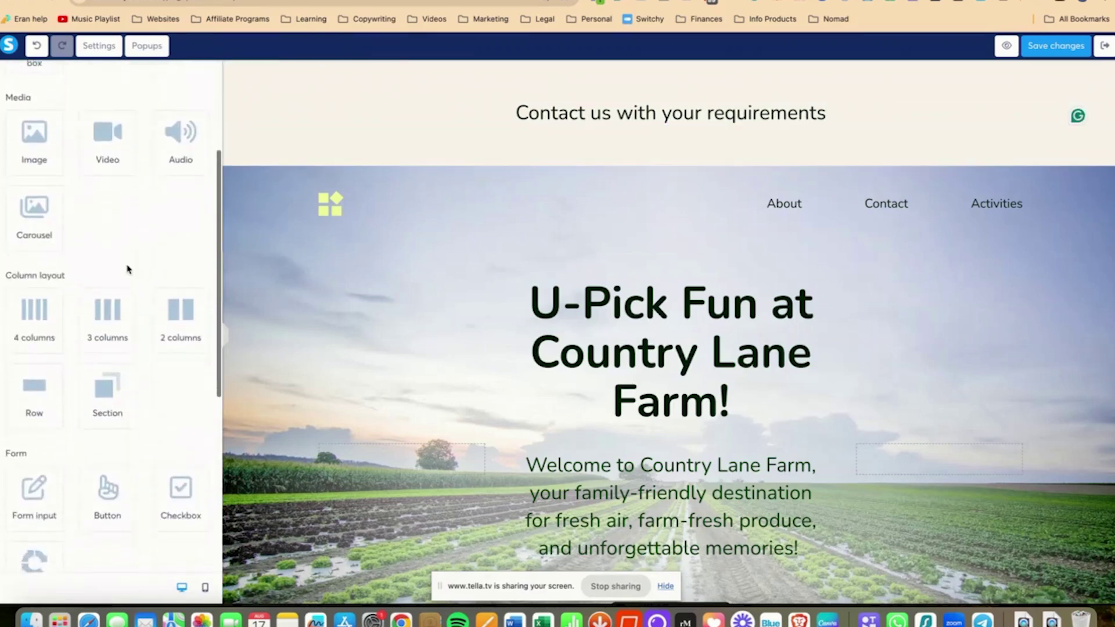
scroll(130, 269, down, 5)
mouse_move(34, 287)
mouse_down()
mouse_move(471, 172)
mouse_move(518, 118)
mouse_move(444, 172)
mouse_up()
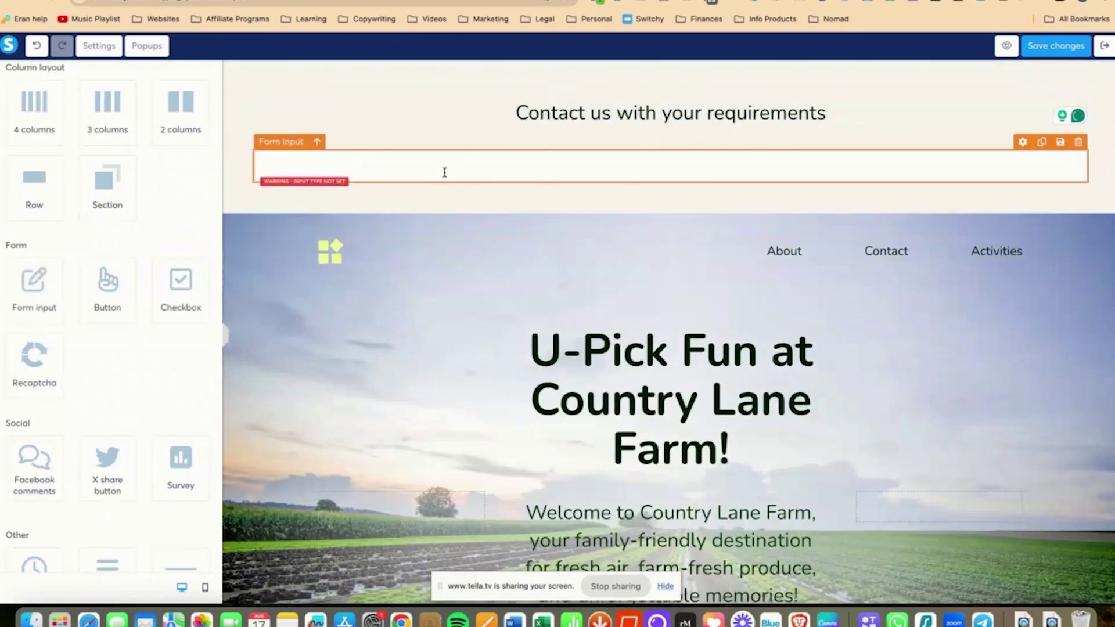
click(444, 173)
click(112, 127)
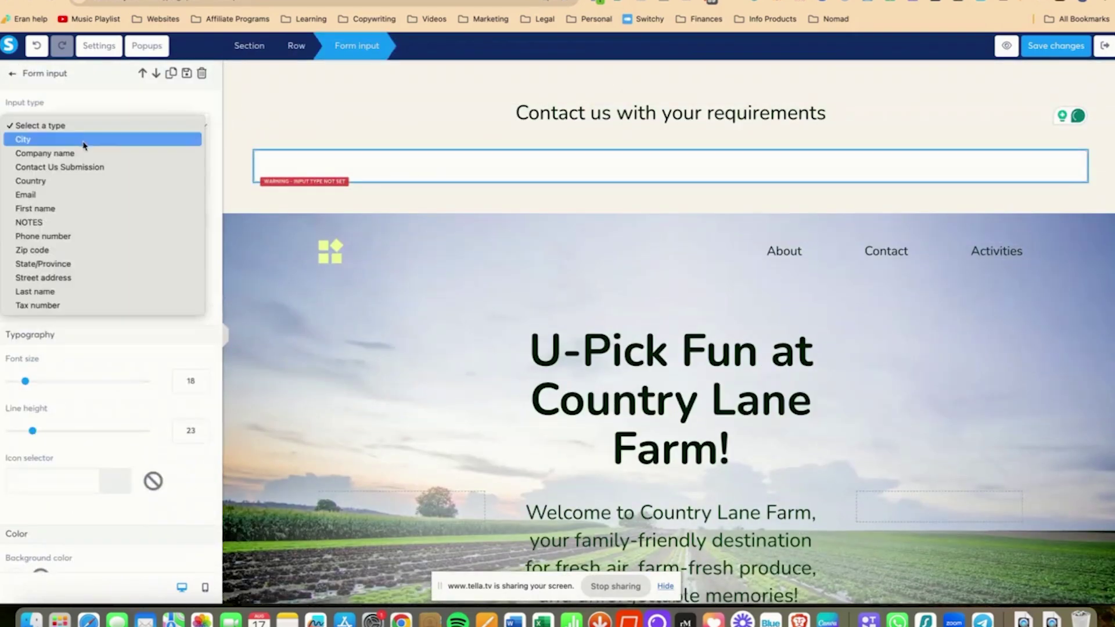
click(52, 208)
click(336, 191)
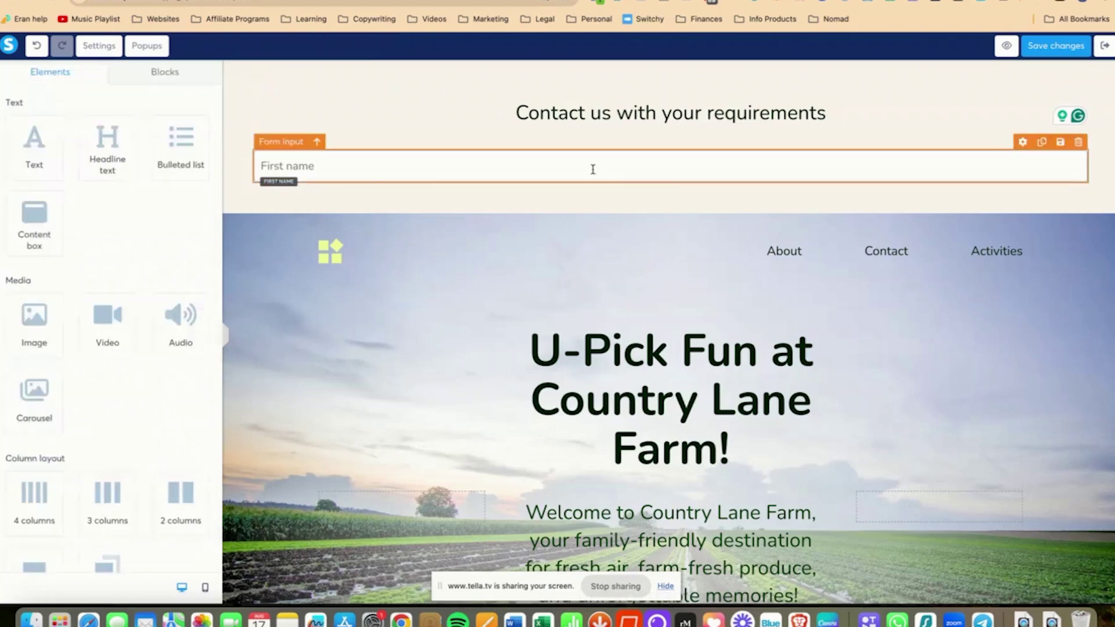
- Duplicate the First name field and make the copy collect Email
click(1041, 145)
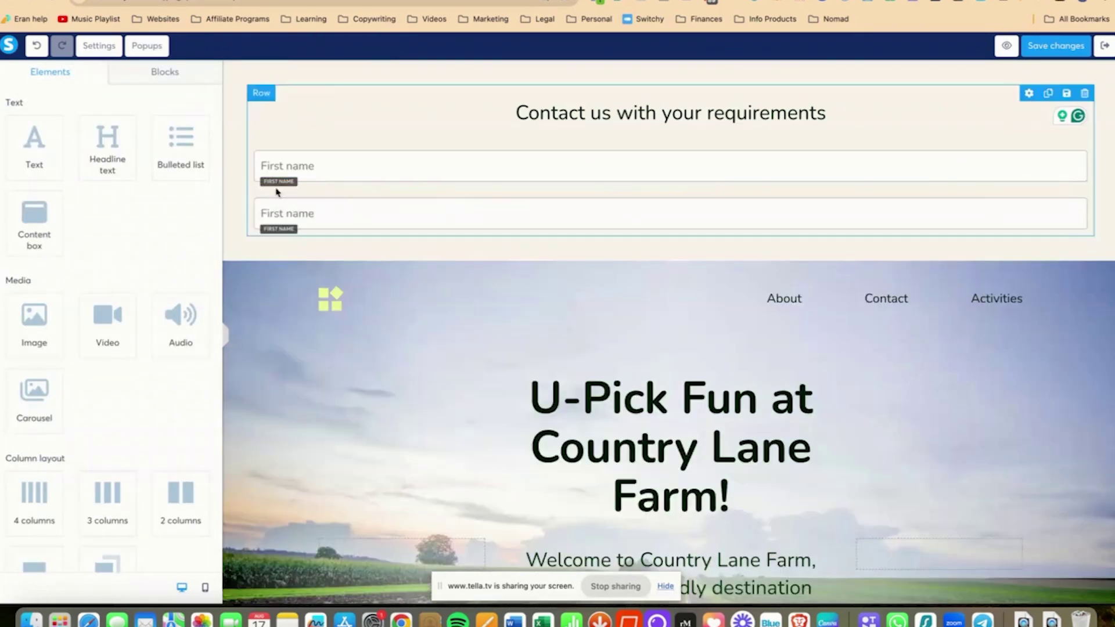
click(278, 204)
click(145, 126)
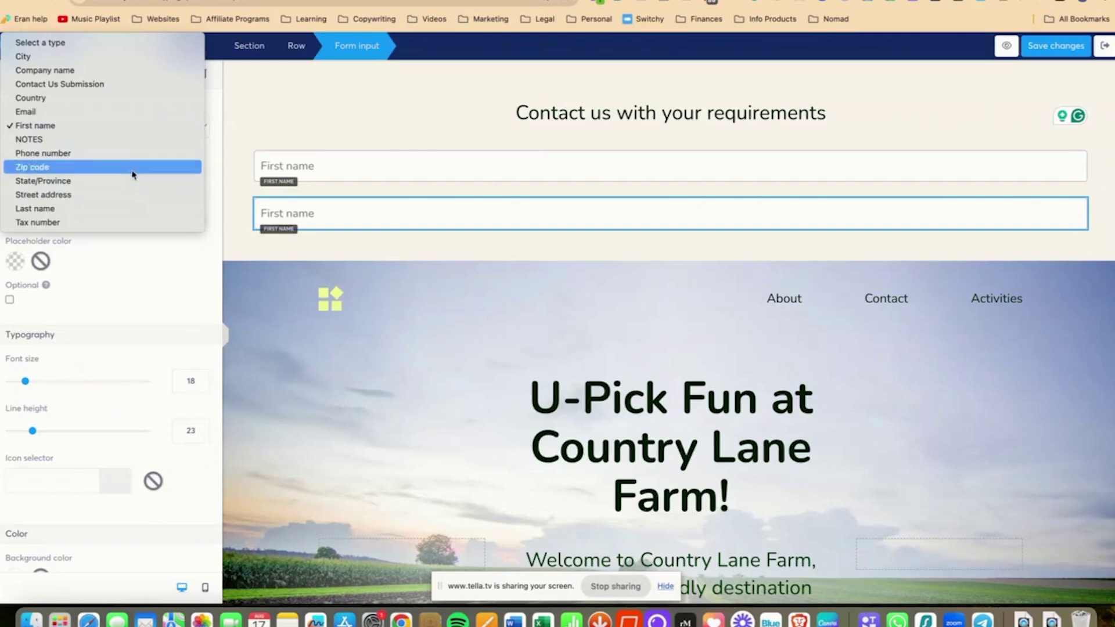
click(119, 112)
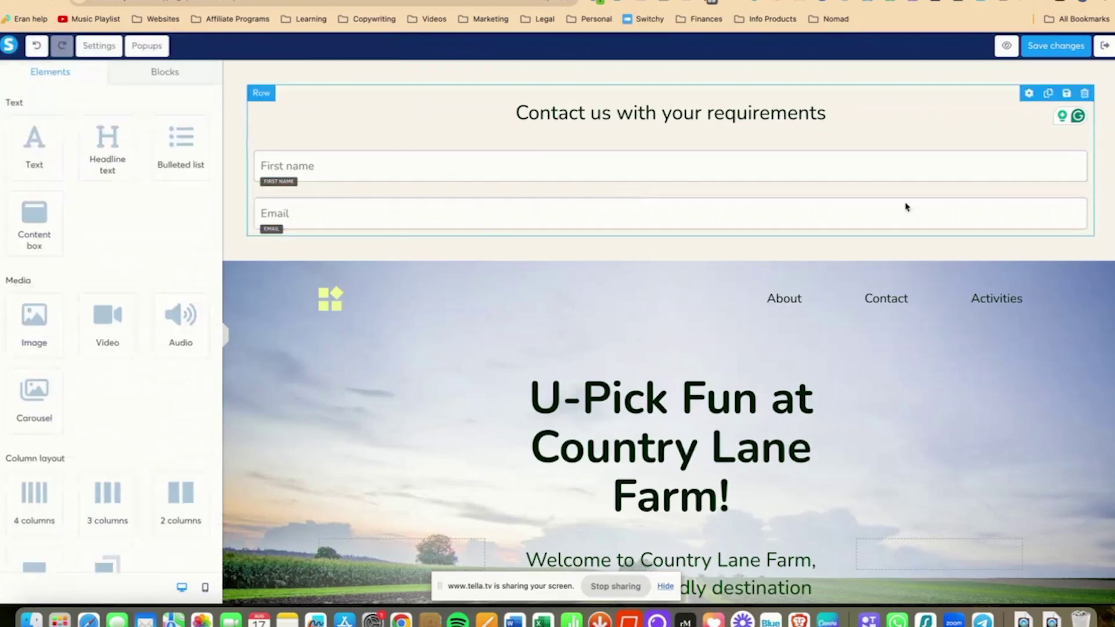
- Add a third field for Contact Us Submission with placeholder 'Submit your Enquiry'
click(1042, 194)
click(322, 251)
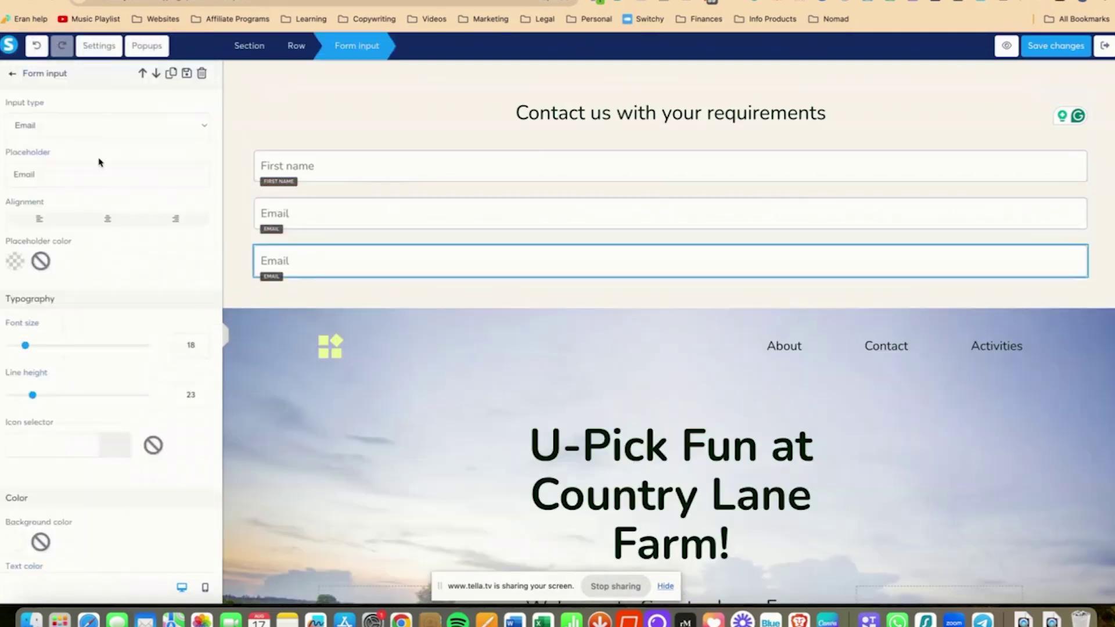
click(127, 126)
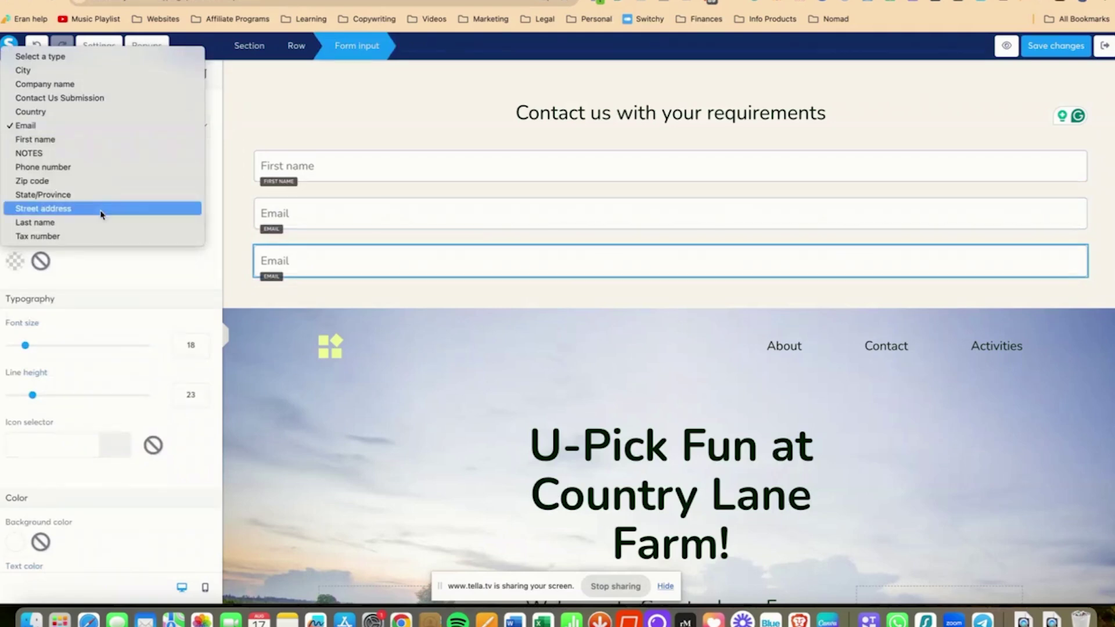
click(75, 97)
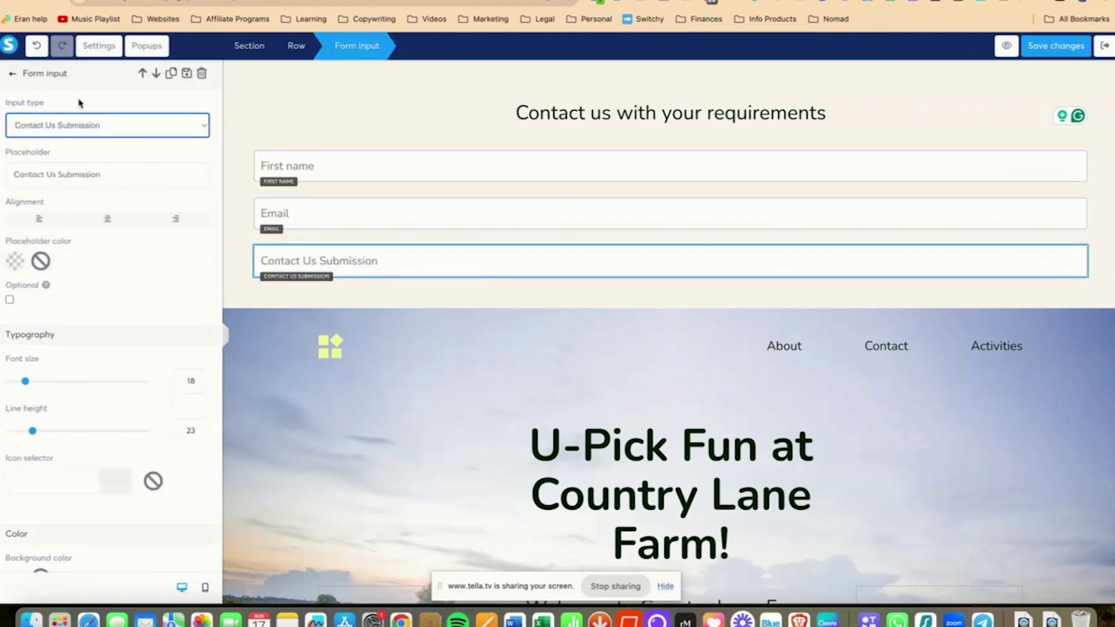
text(Submit your Enquity)
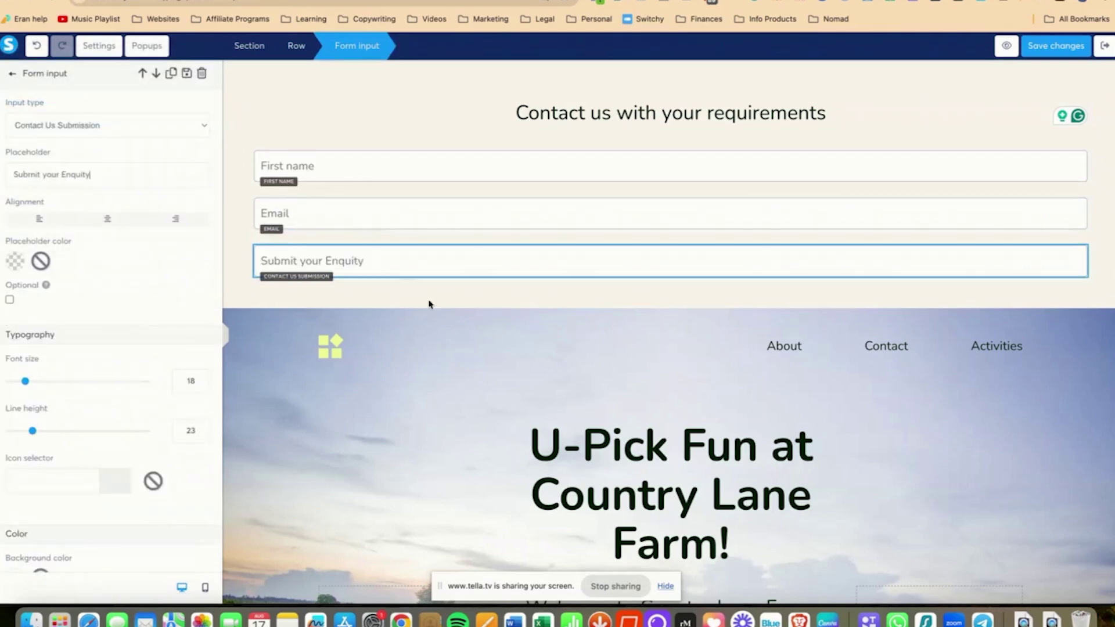
key(BackSpace)
key(BackSpace)
text(ry)
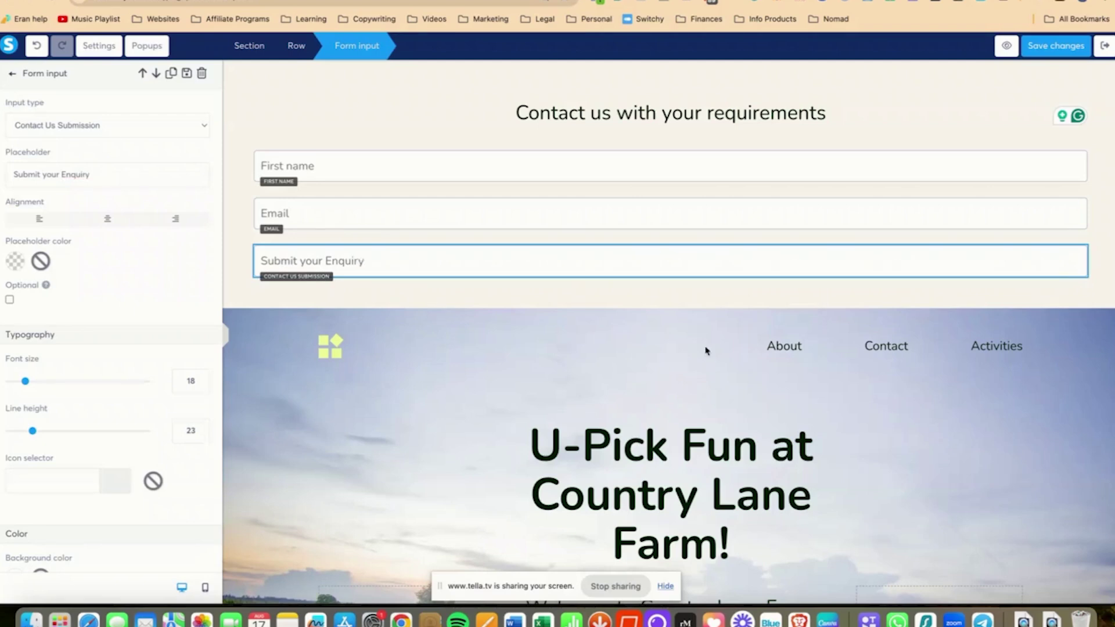
click(694, 311)
scroll(120, 303, down, 10)
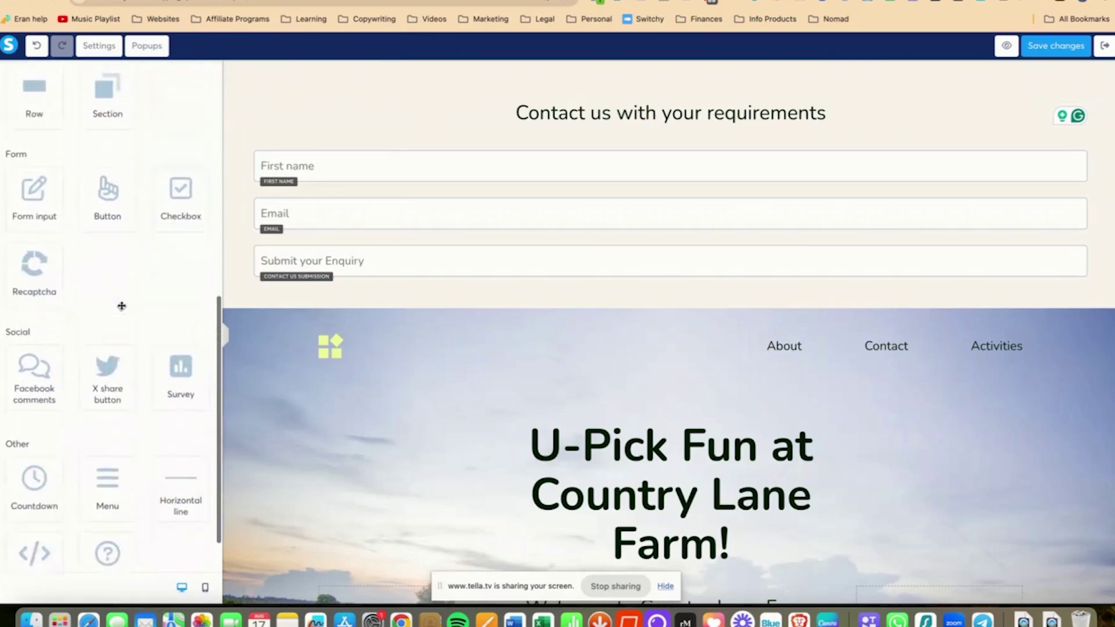
drag(108, 176, 363, 285)
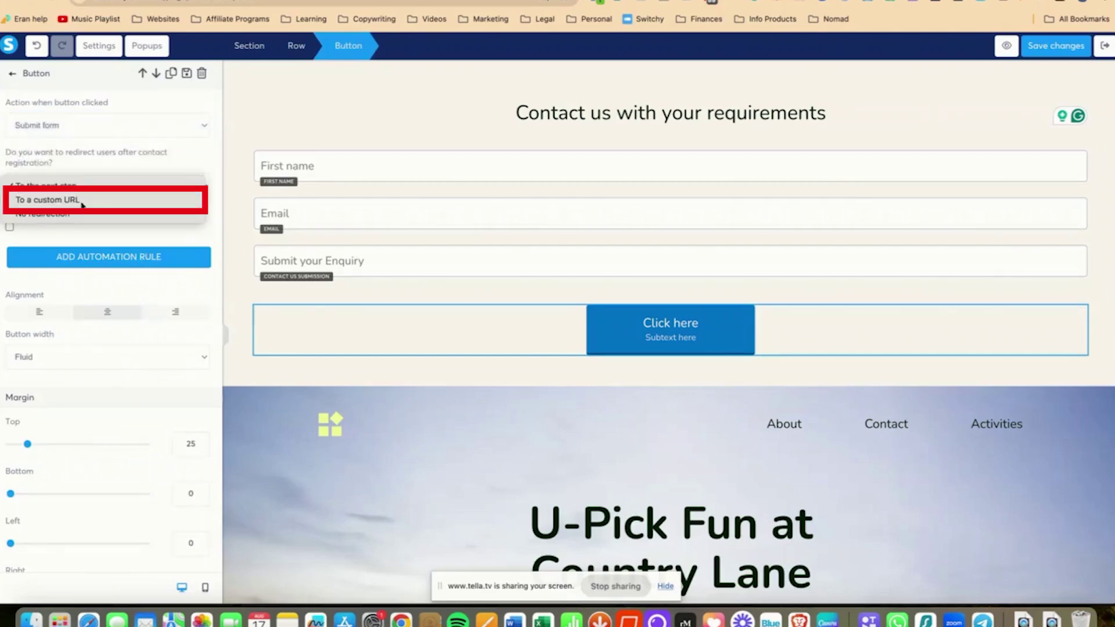
click(90, 187)
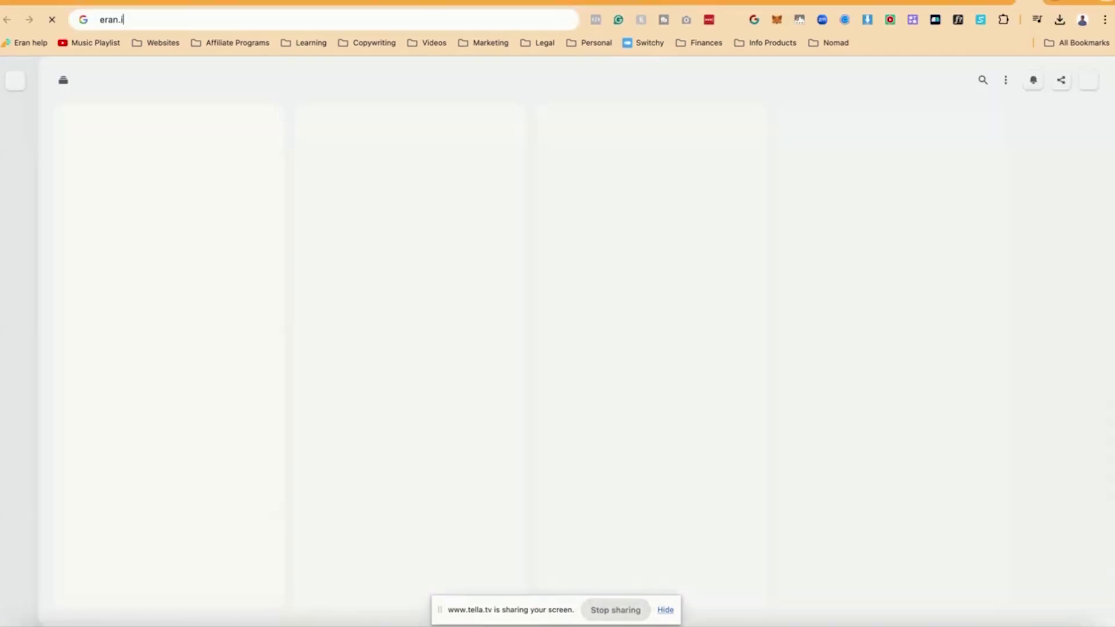
key(ctrl+a)
text(confet)
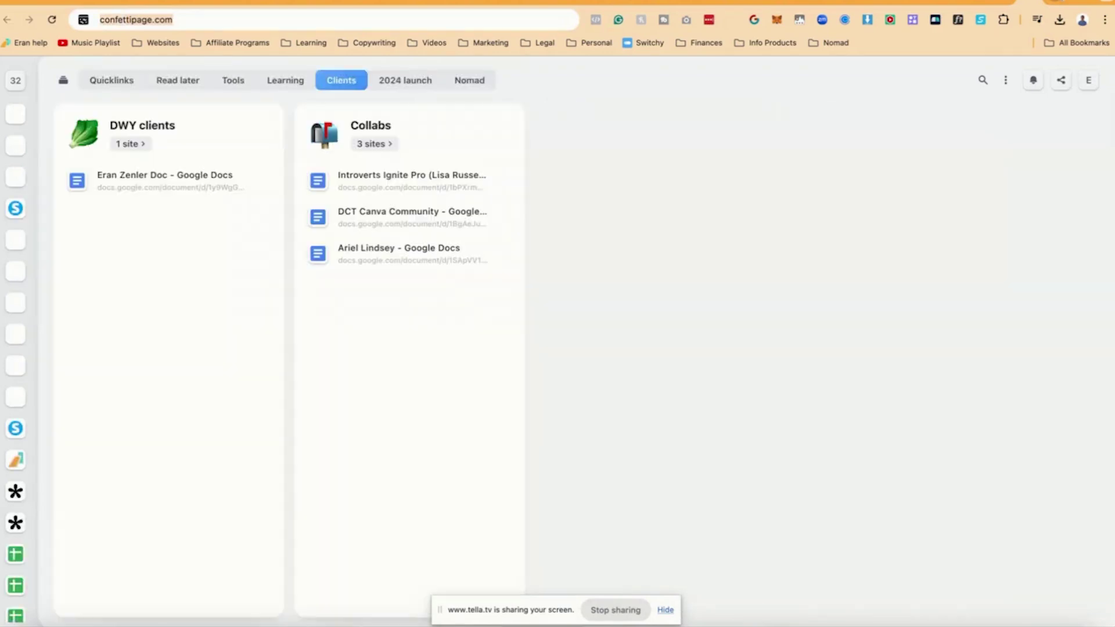
click(500, 19)
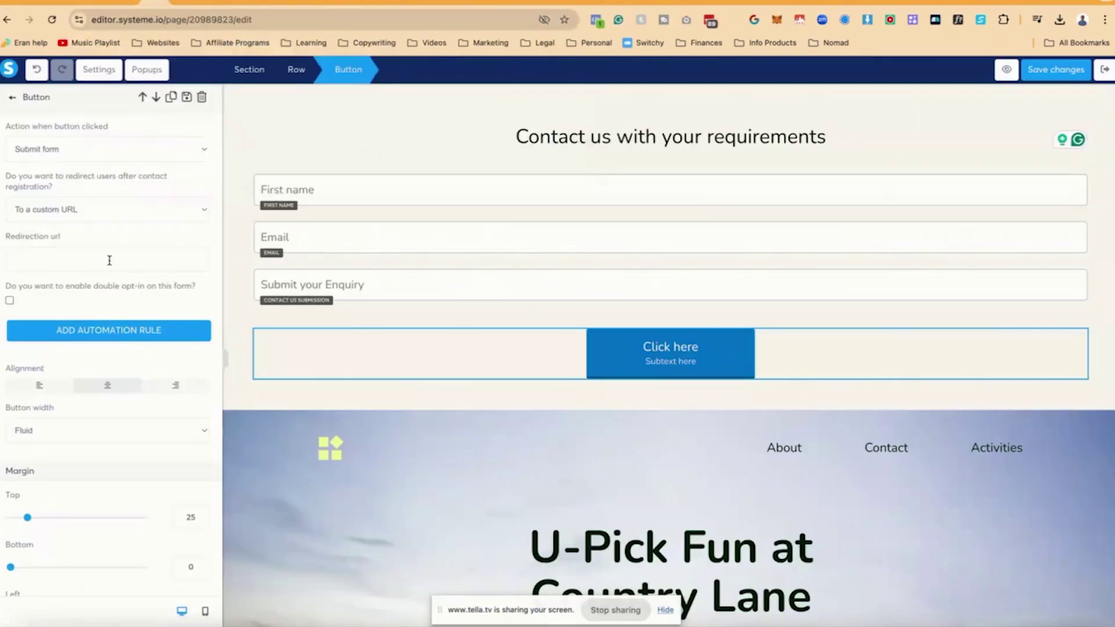
click(109, 260)
text(https://confettipage.com/)
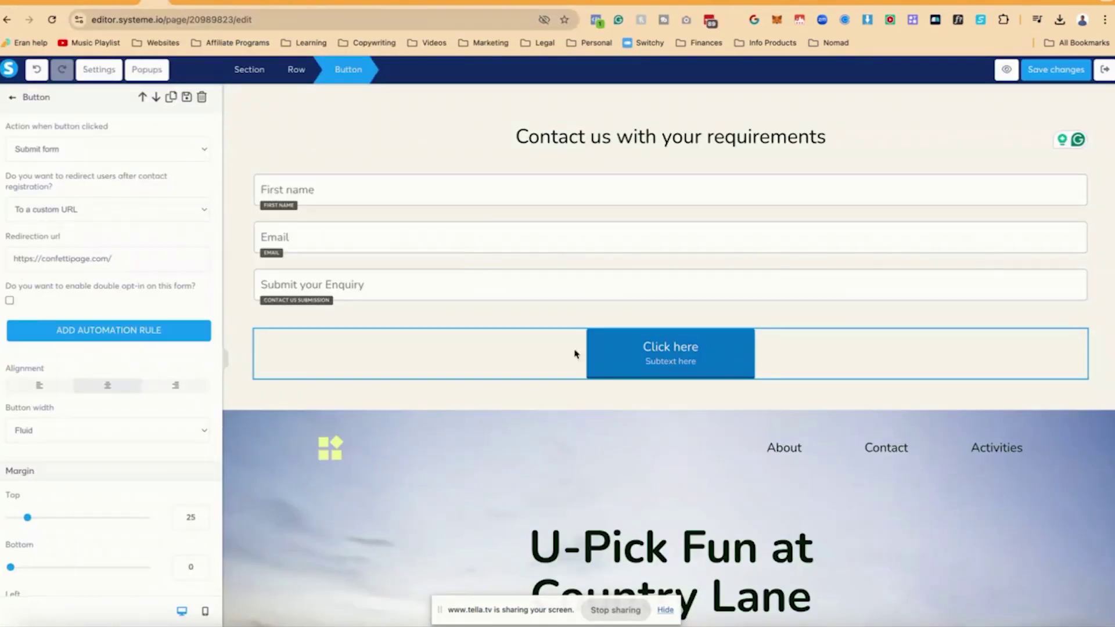
- Change the button text to 'Submit your enquiry'
scroll(143, 280, down, 8)
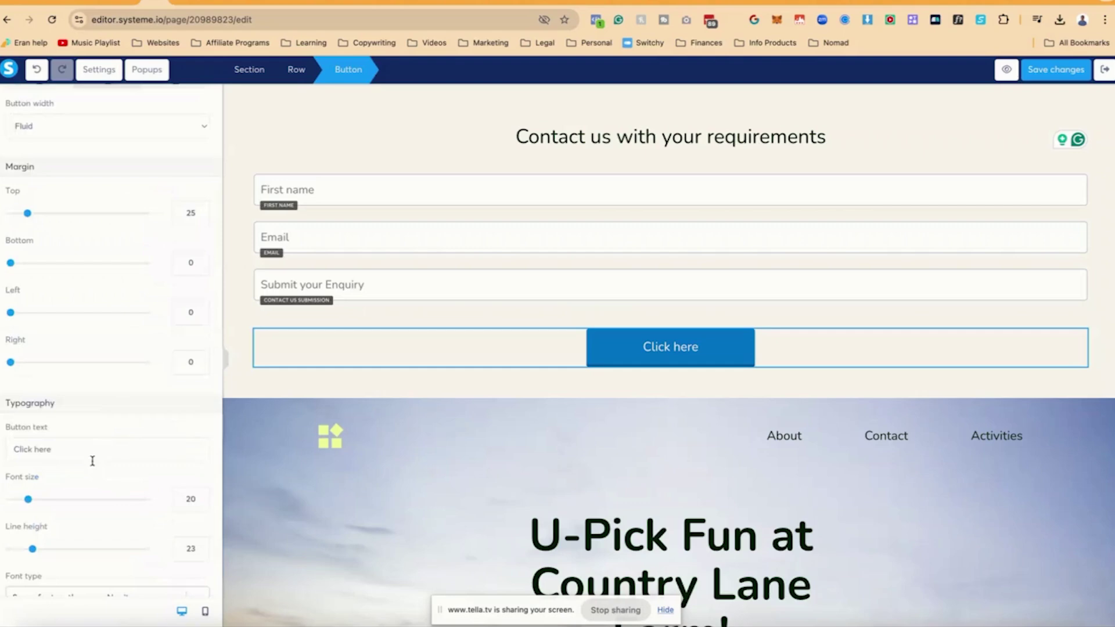
triple_click(94, 455)
text(Submit your enquiry)
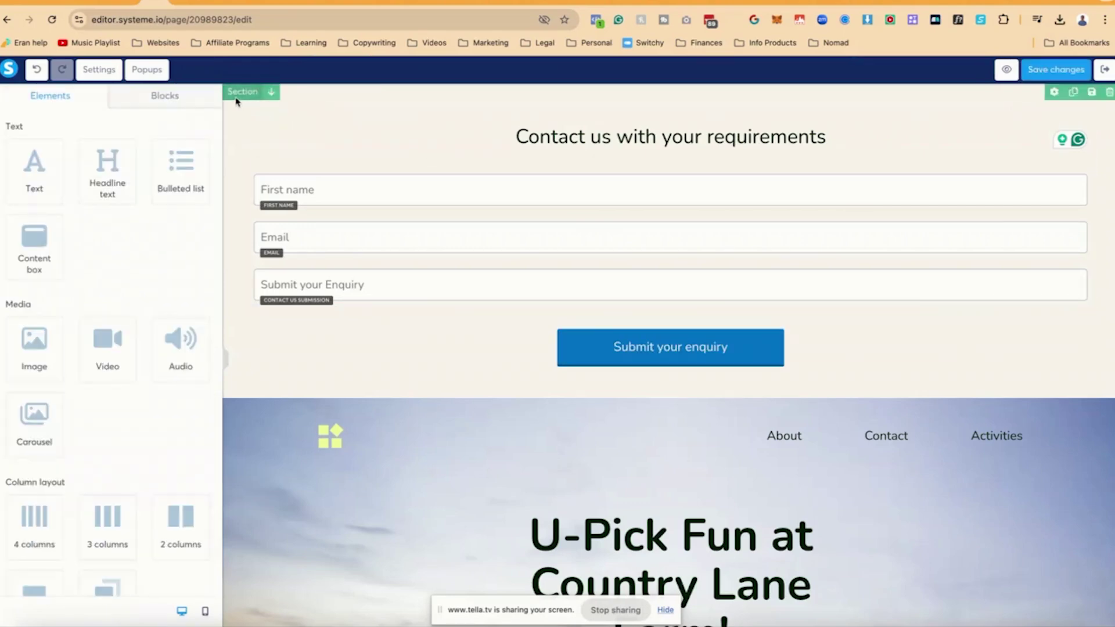
- Set the form section's content width to Medium
click(237, 98)
scroll(141, 273, down, 4)
click(135, 266)
key(Escape)
click(127, 292)
key(Escape)
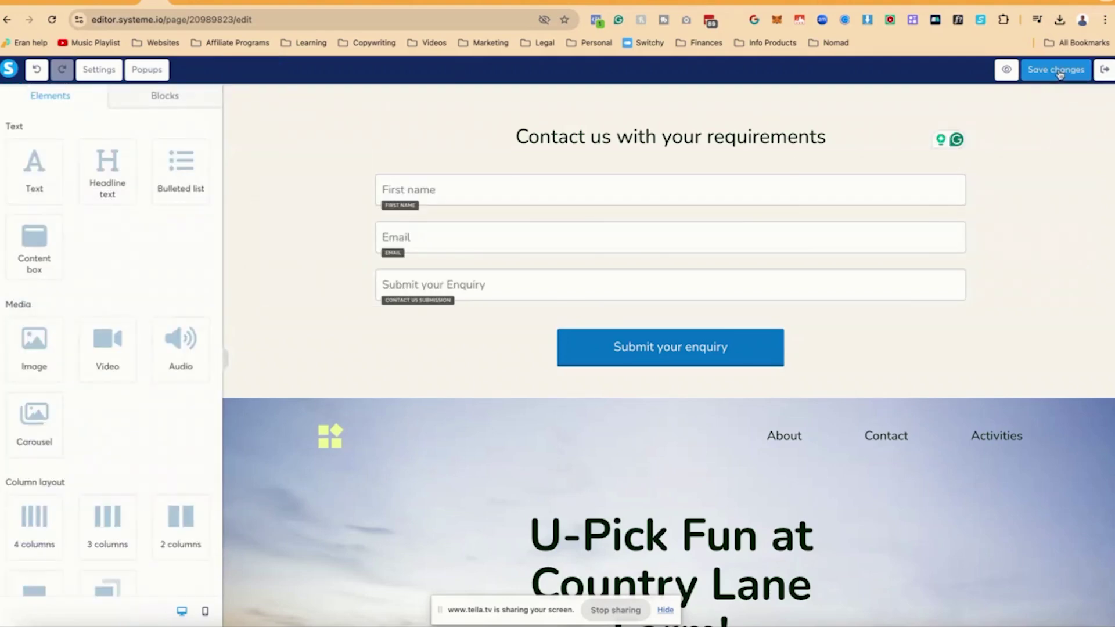
- Save the page changes and exit the editor back to the funnel step
click(1059, 69)
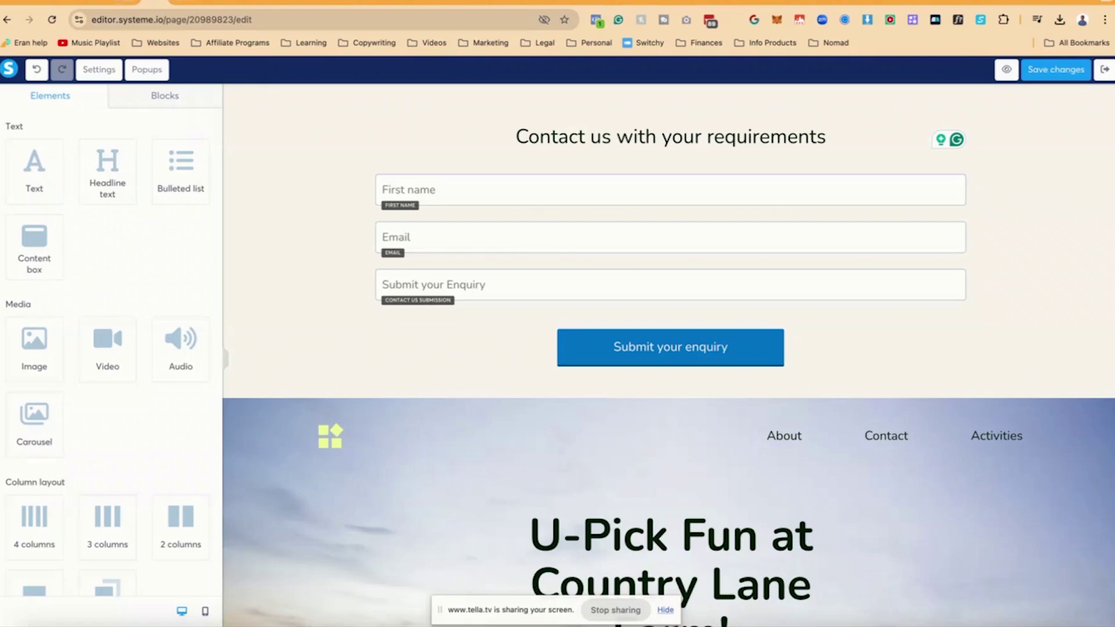
click(174, 2)
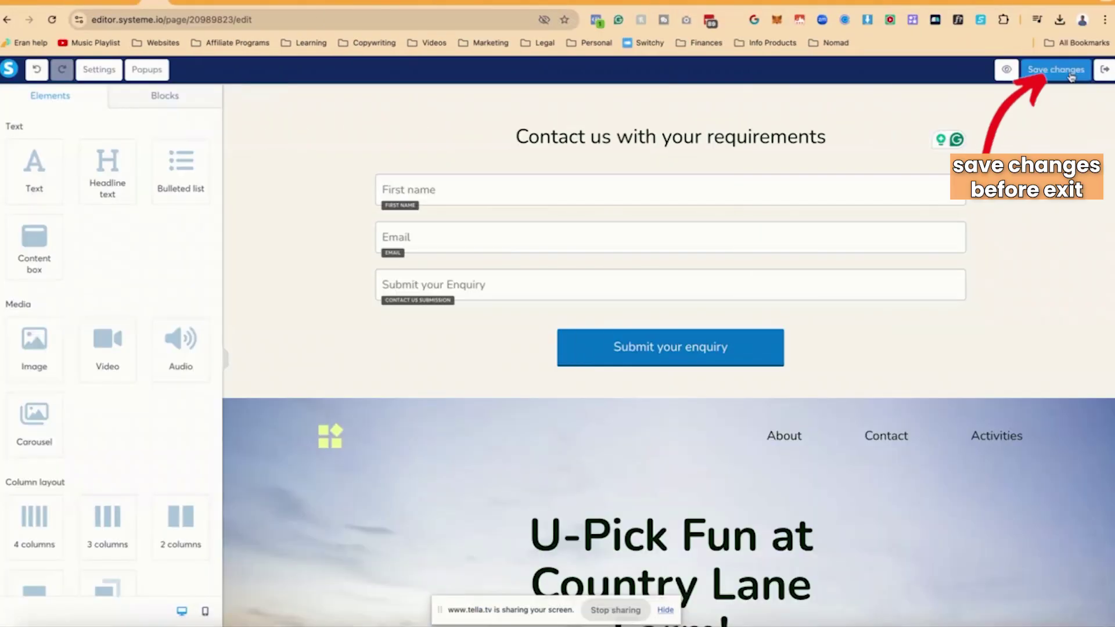
click(1072, 71)
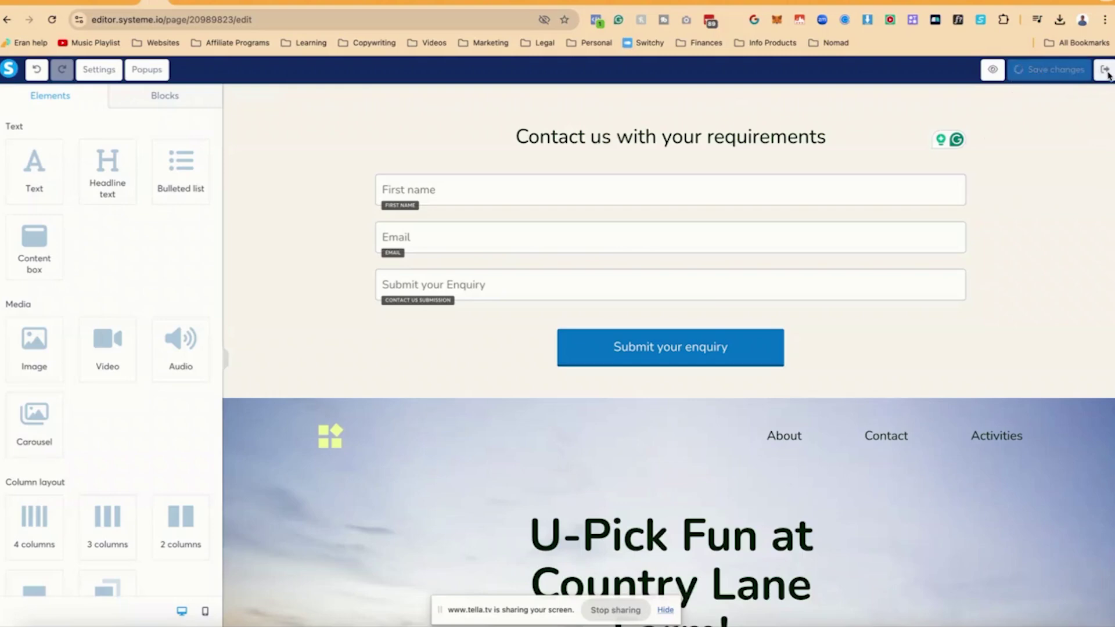
click(1106, 70)
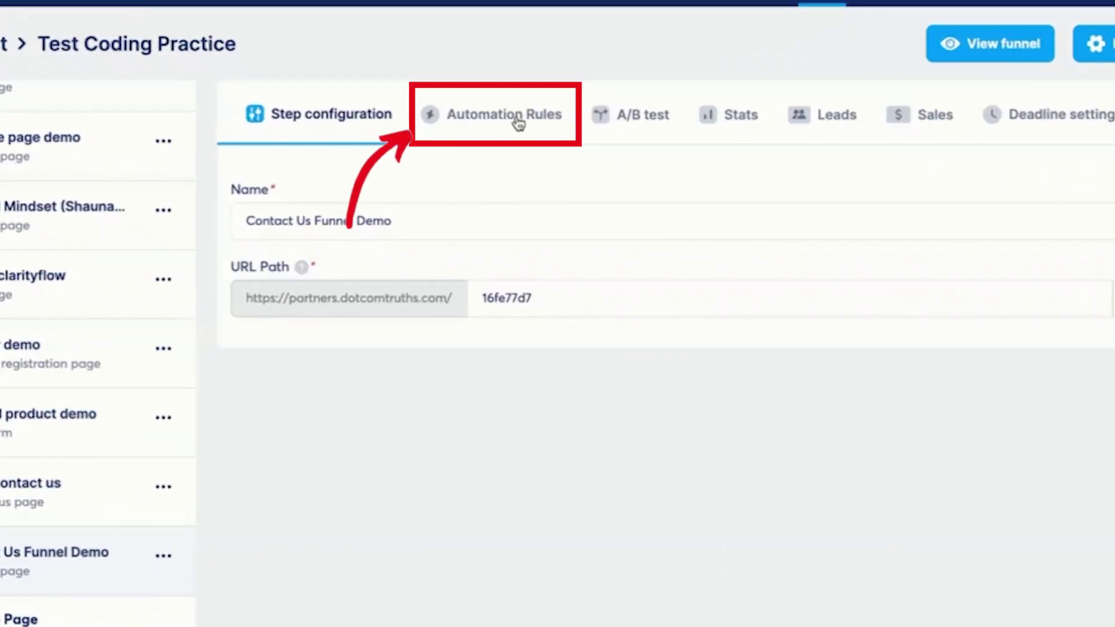
- Create a new automation rule triggered by 'Funnel step form subscribed'
click(462, 179)
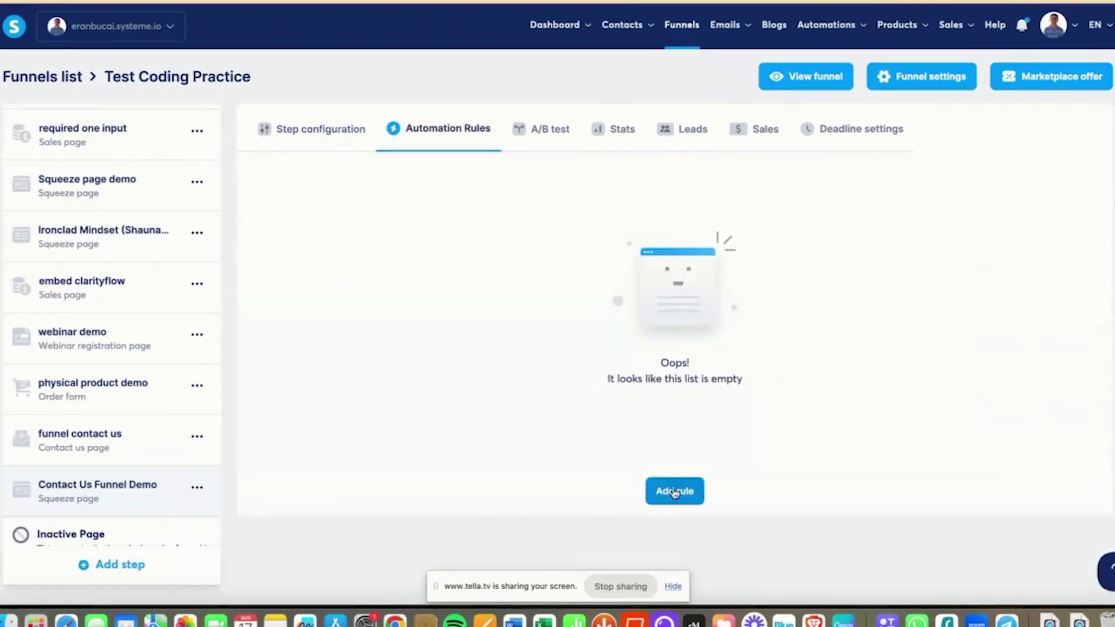
click(675, 491)
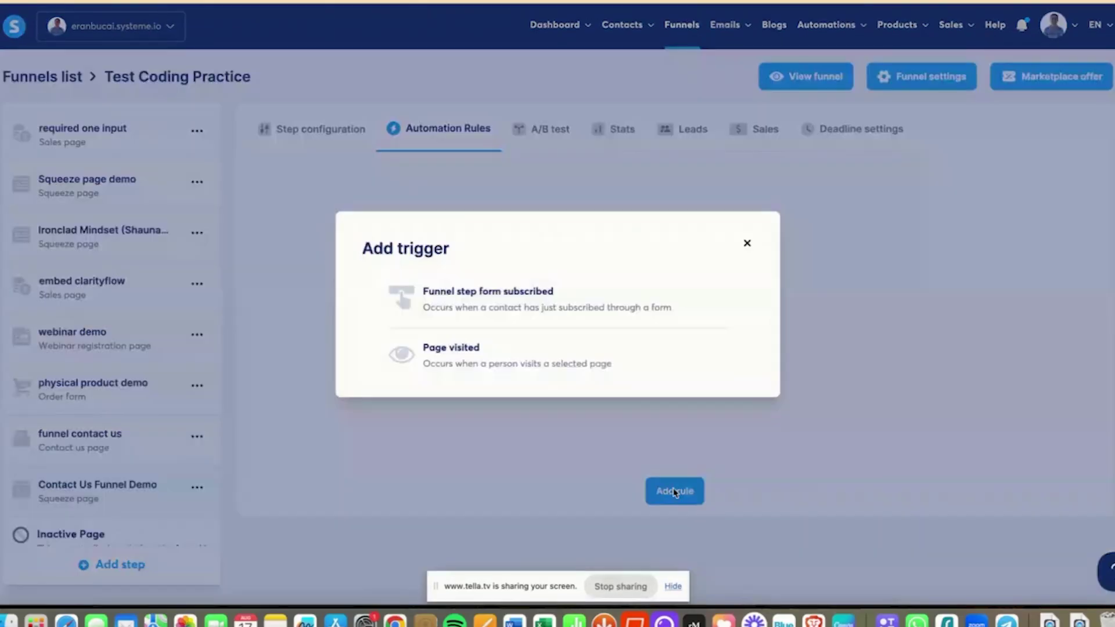
click(511, 299)
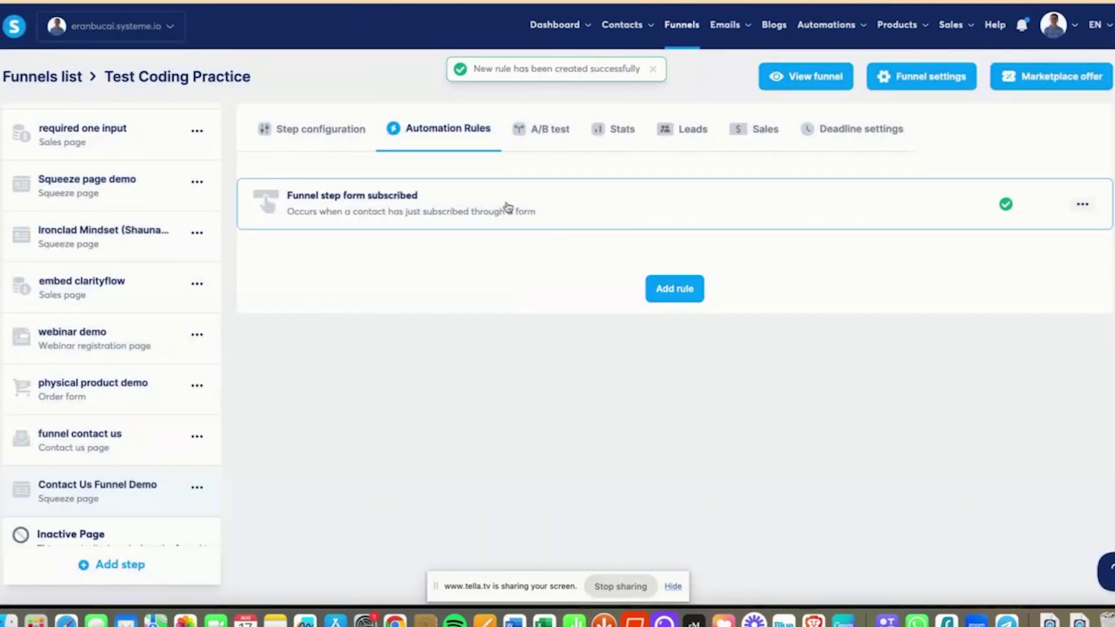
- Give the rule a Send email action and start a new email for it
click(492, 208)
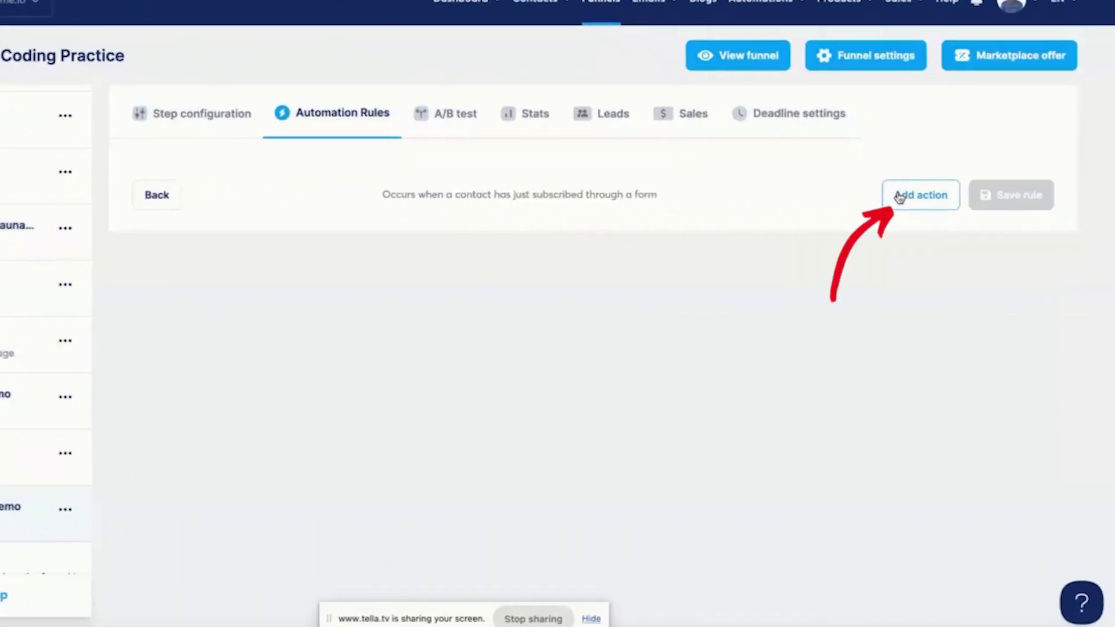
click(952, 203)
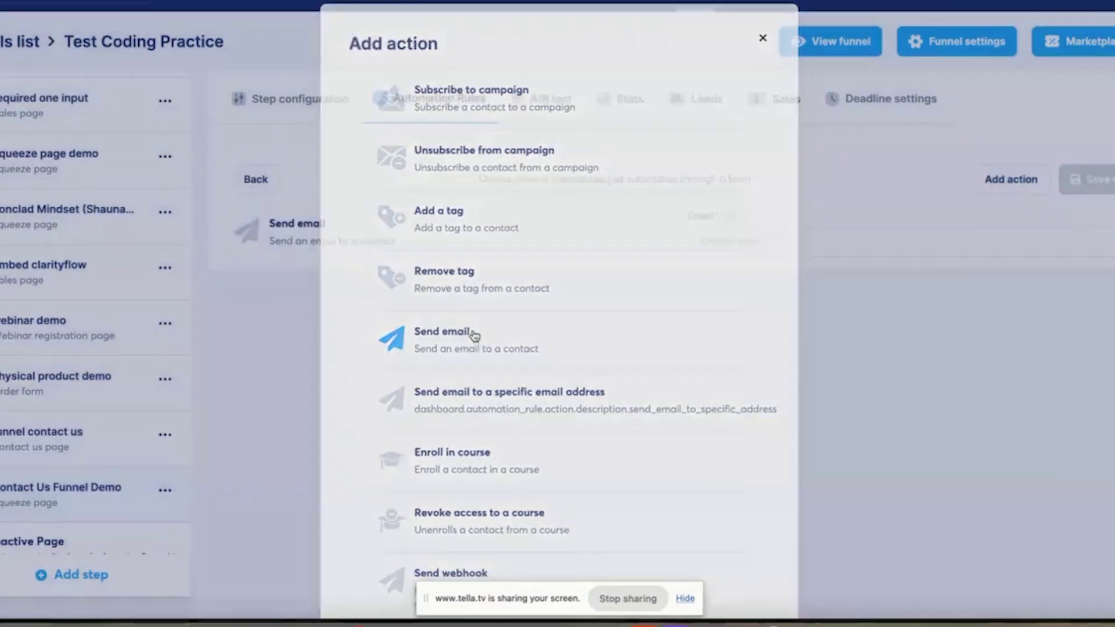
click(475, 335)
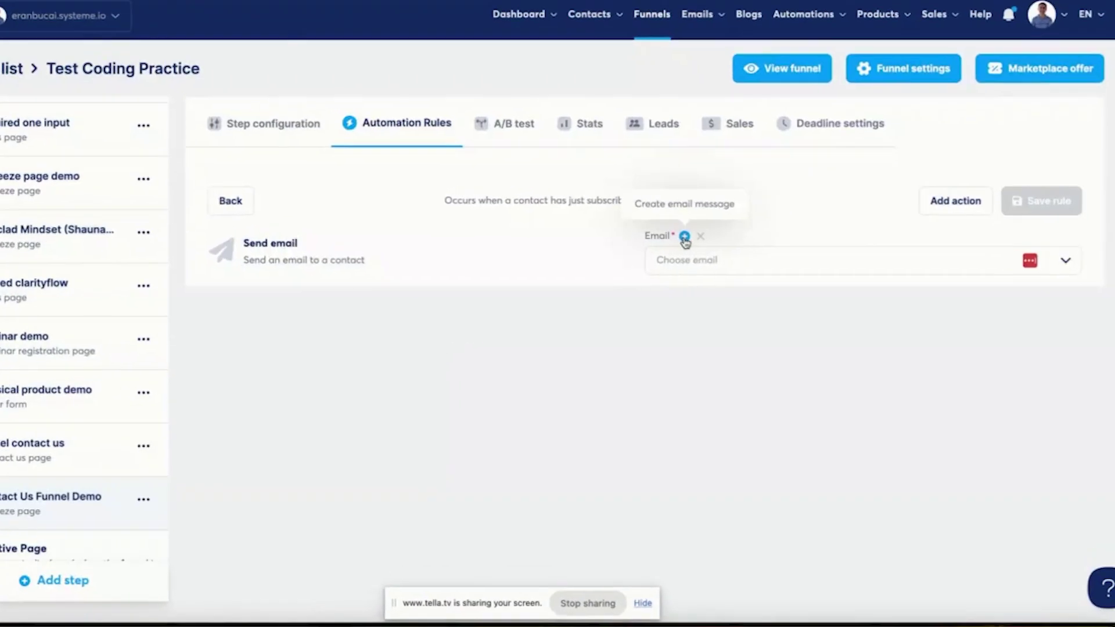
click(623, 230)
- Set the email subject to 'Contact Us Demo' and fill the preview text field
click(509, 132)
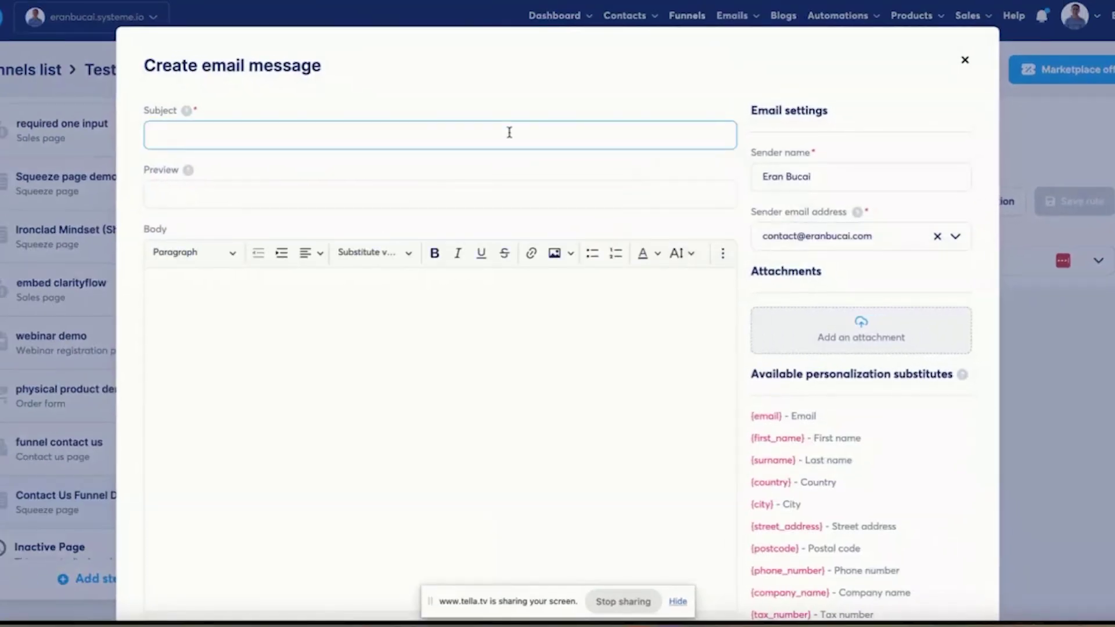
text(Contact Us Demo)
key(Tab)
text(Subs)
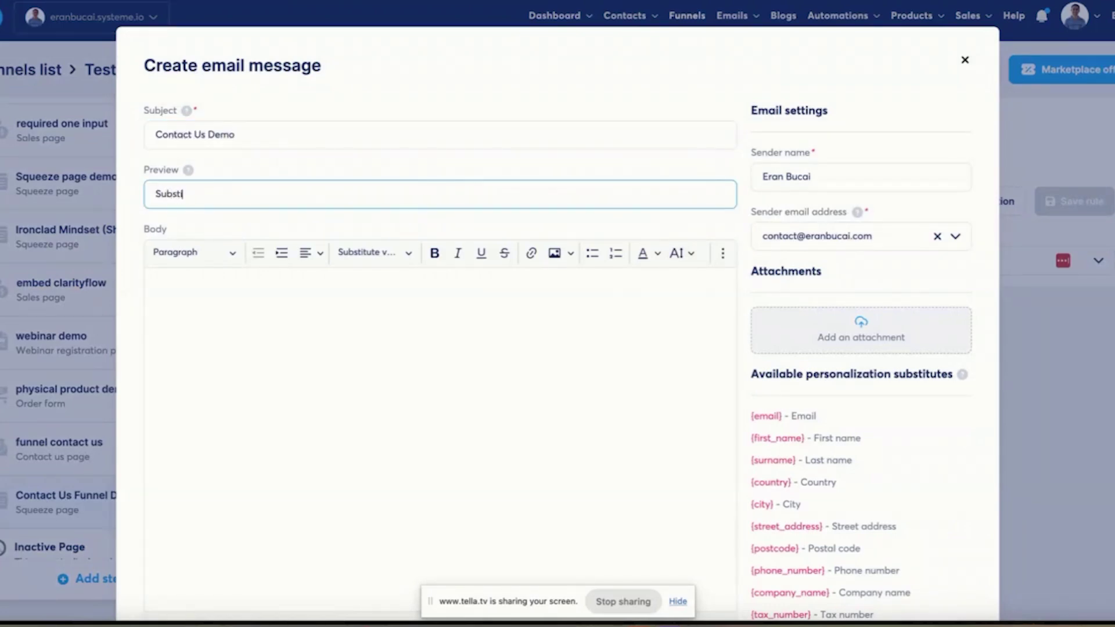
text(titute variable)
key(shift+Tab)
scroll(749, 382, down, 2)
- Write a 'Hey there {first_name}' greeting and a thank-you line introducing the enquiry reminder
click(224, 168)
text(Hey there)
click(375, 142)
click(372, 191)
key(Return)
text(Thanks so much for submitting you)
text(r enqui)
text(Here. a ris)
text(inder of what you wrote:)
key(Return)
- Insert {contact_us_submission}, then add the follow-up promise and a YouTube subscribe line
click(388, 142)
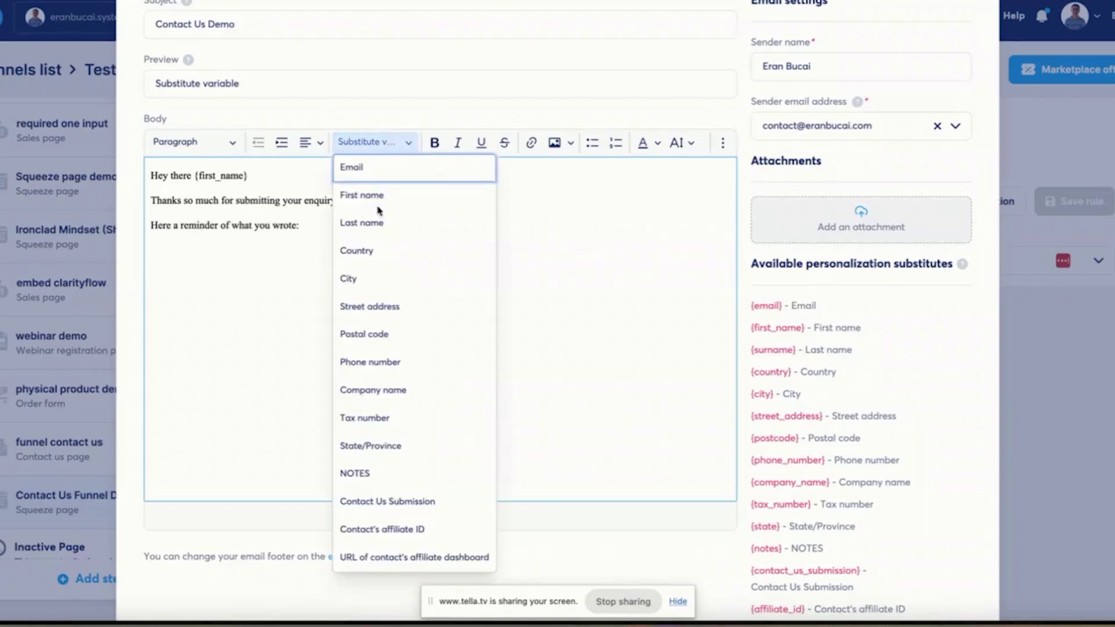
click(392, 498)
text(We wil)
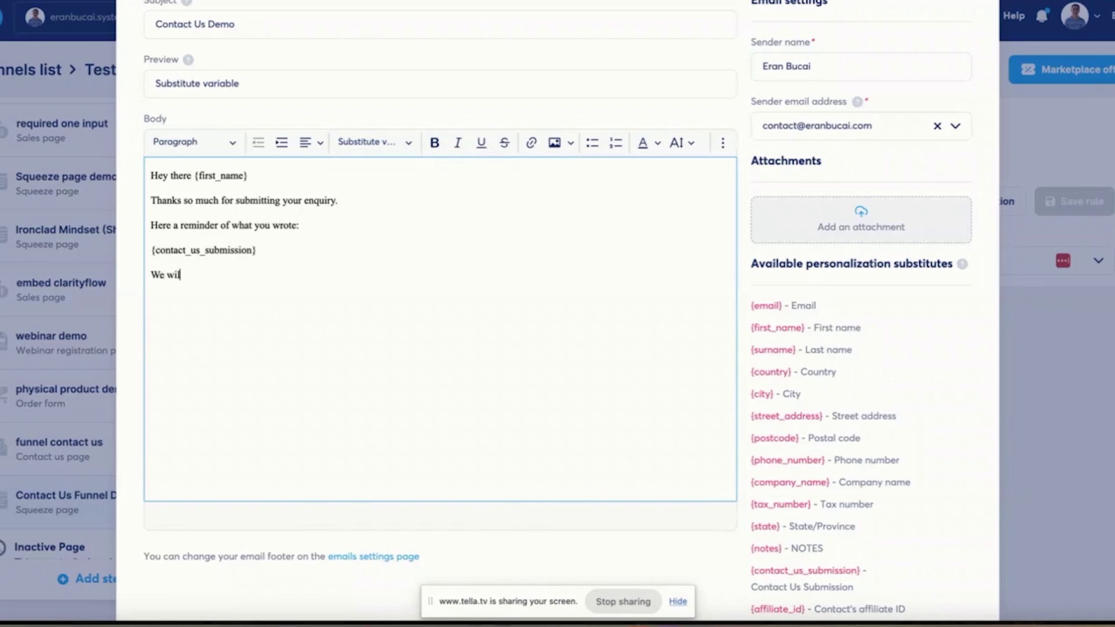
text(l get back to you as soon as possible.)
key(Return)
text(In the meantime, please subscribe to our Youtube channel here:)
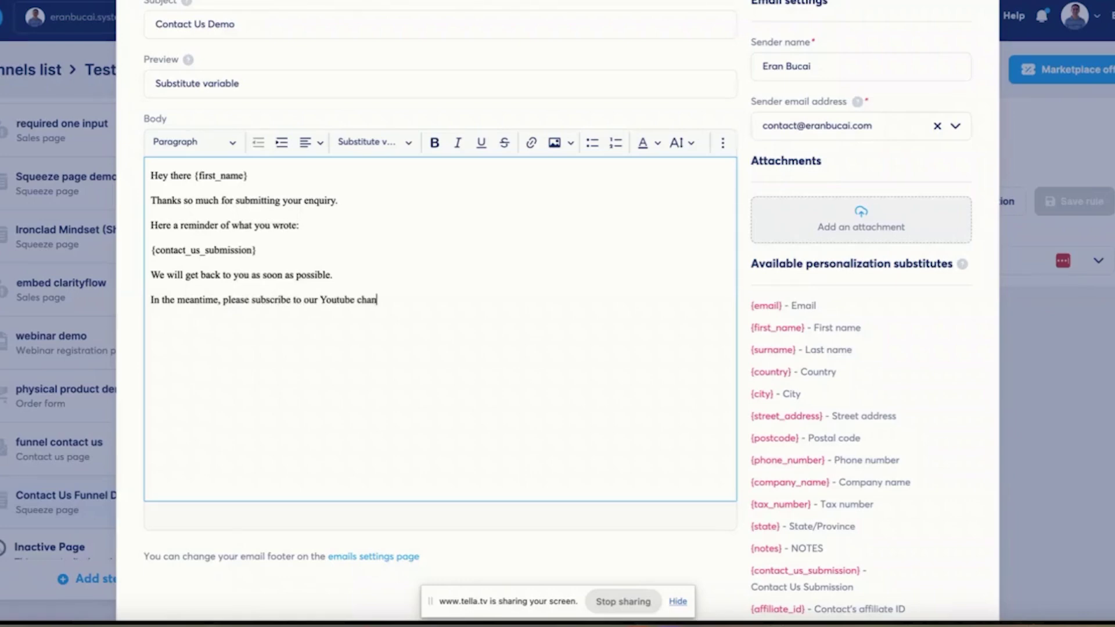
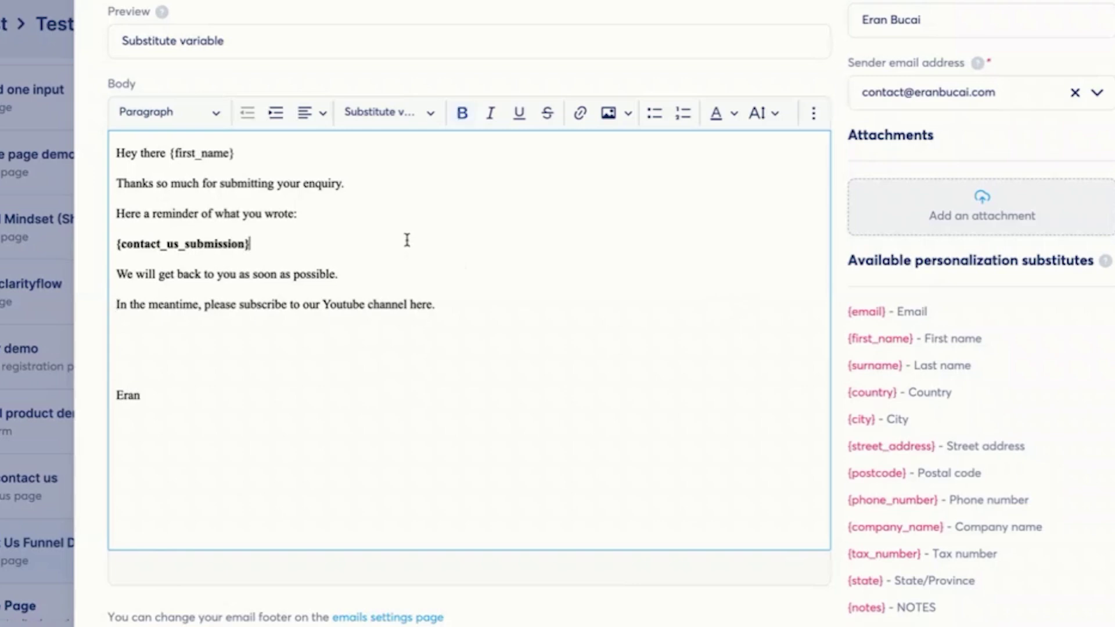
- Add a long dash line below {contact_us_submission} and paste a copy on a new line after 'wrote:'
key(Return)
text(-)
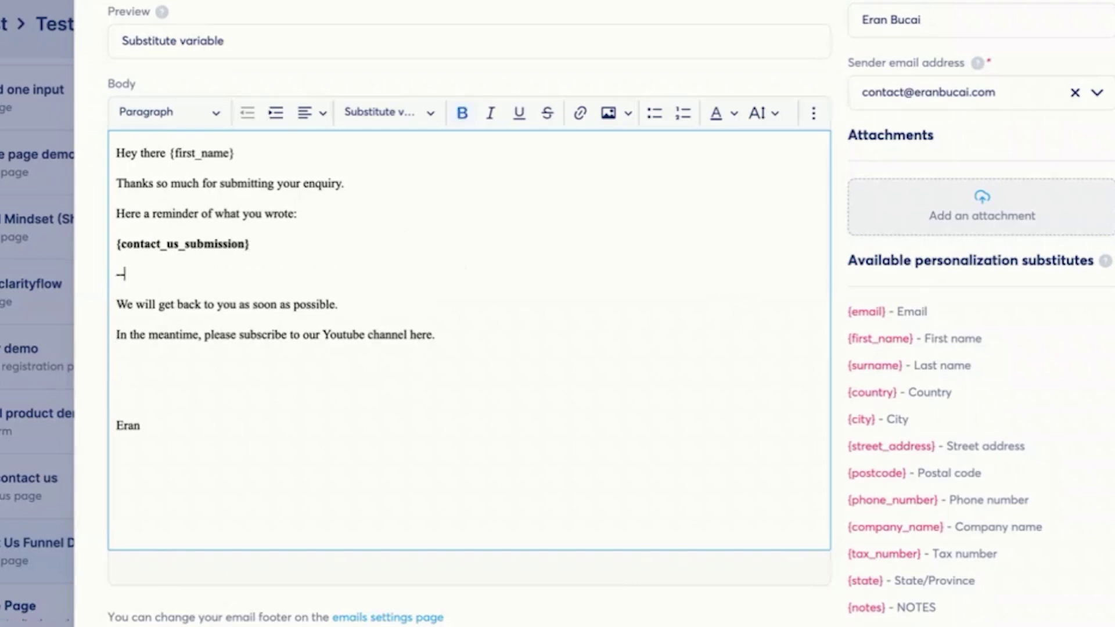
text(---------)
drag(158, 274, 104, 279)
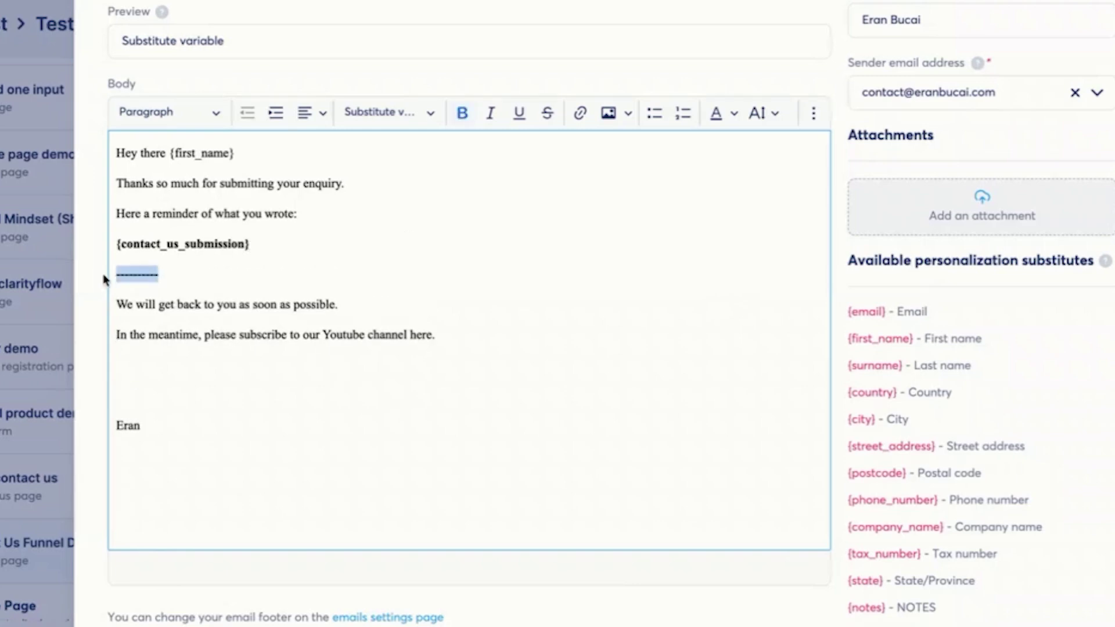
text(------------------------------------------------------------)
click(298, 213)
key(Return)
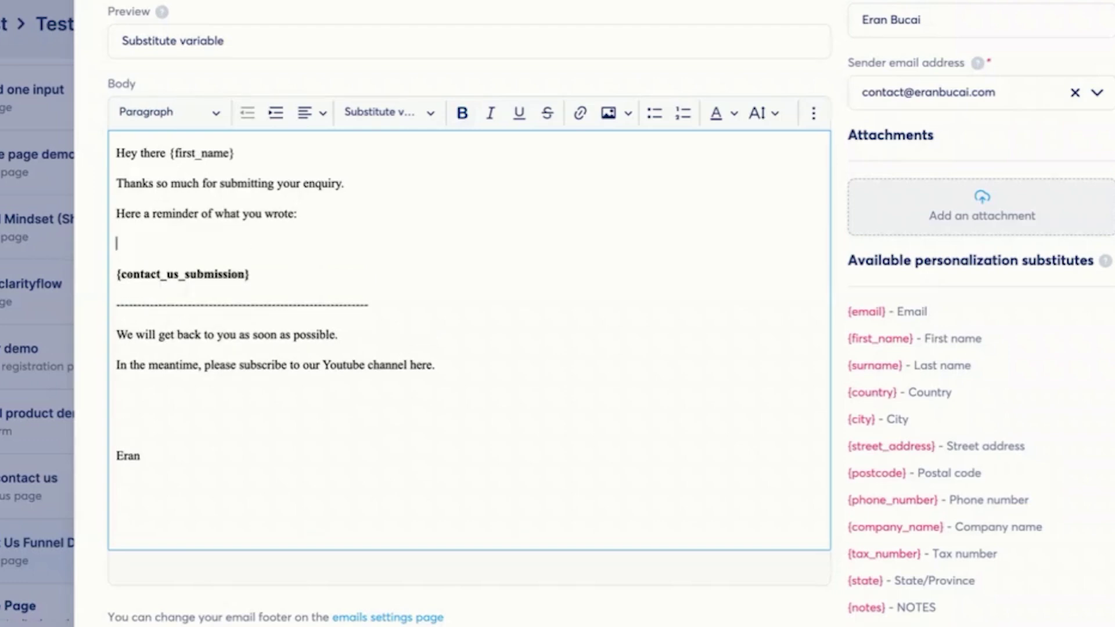
text(------------------------------------------------------------)
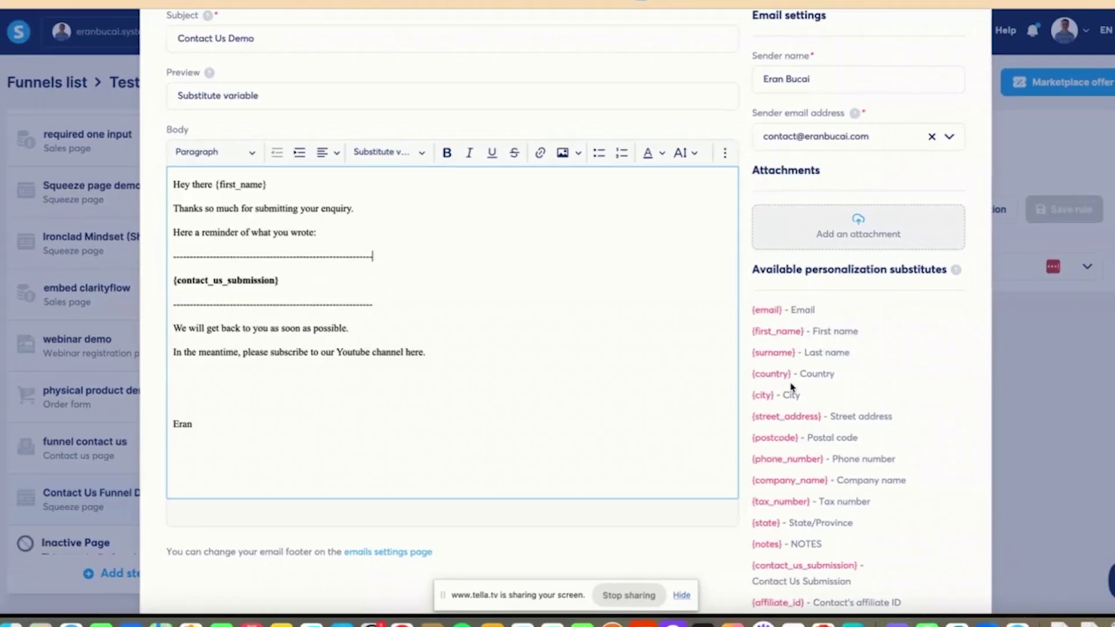
scroll(568, 549, down, 3)
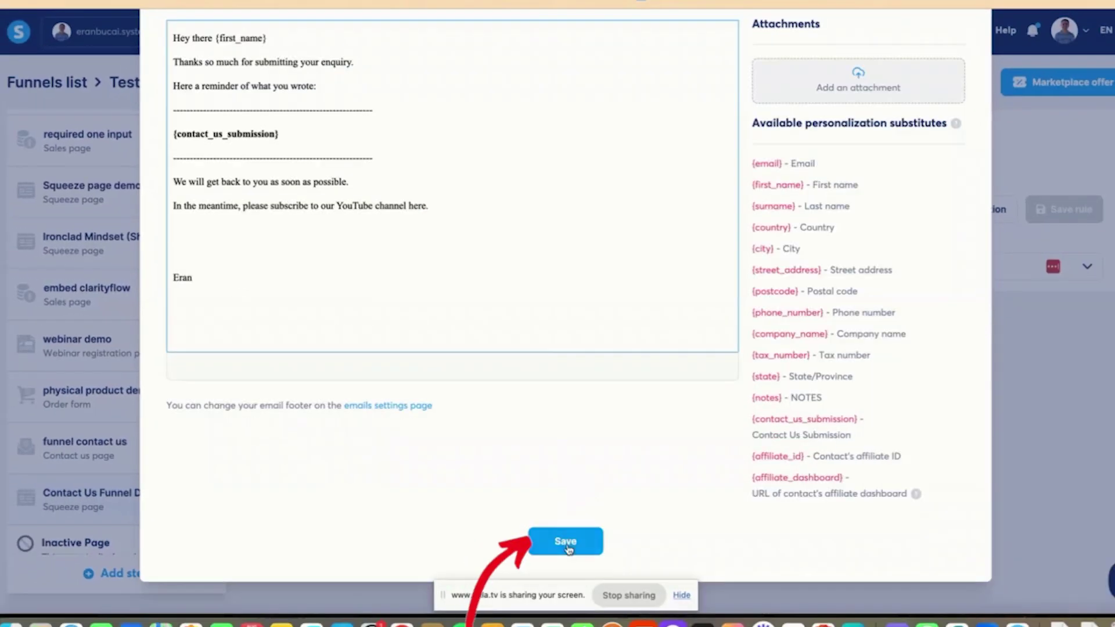
- Save the reply email and the automation rule
click(566, 541)
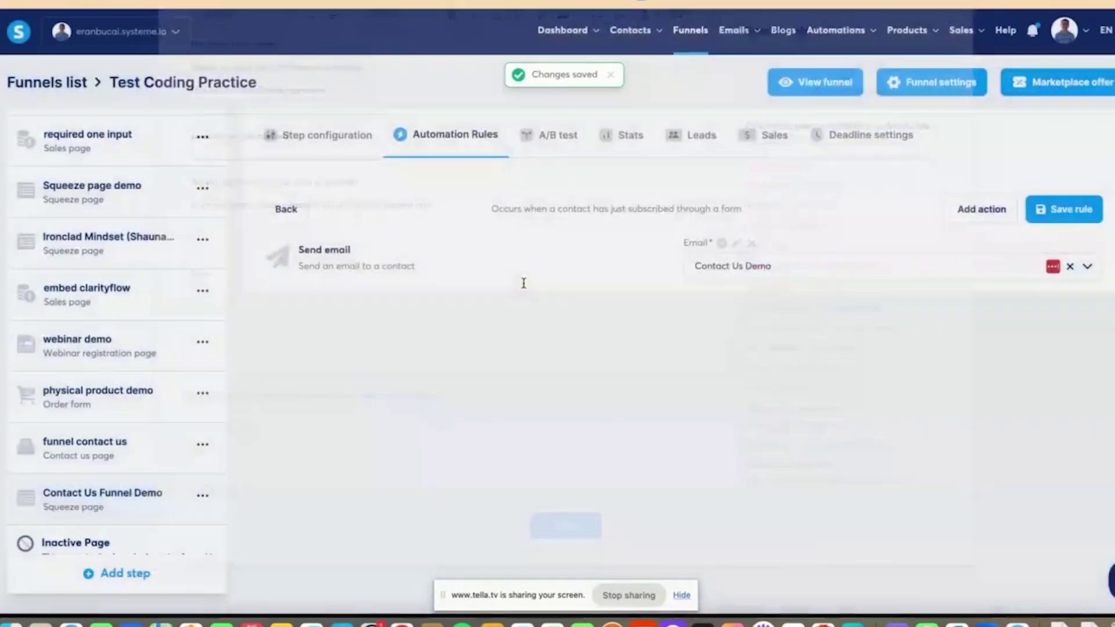
click(1074, 210)
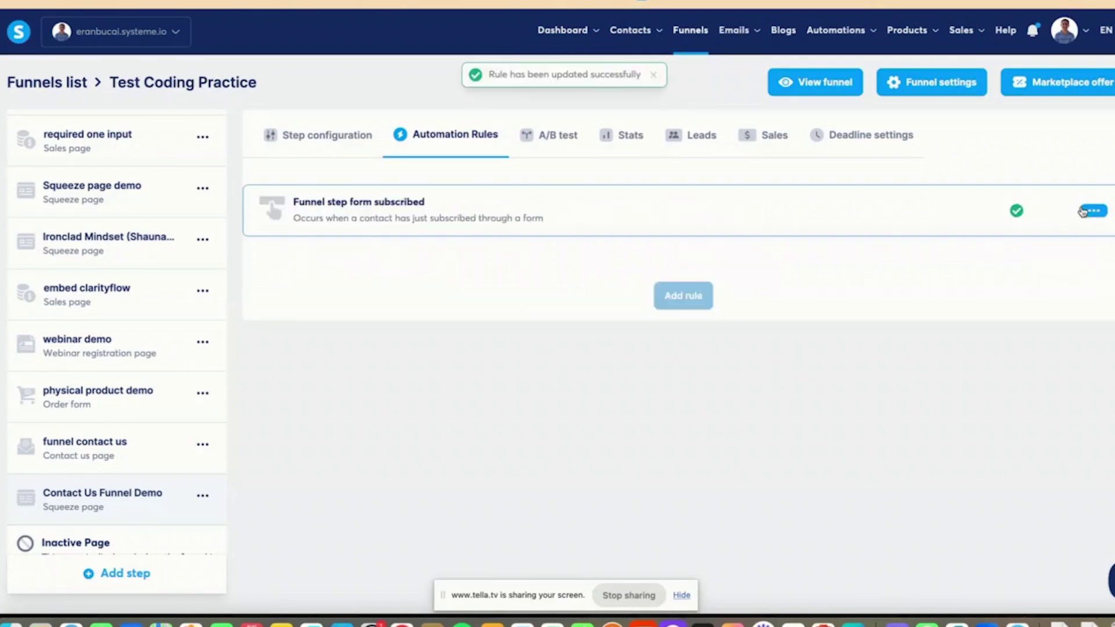
click(1083, 211)
click(759, 234)
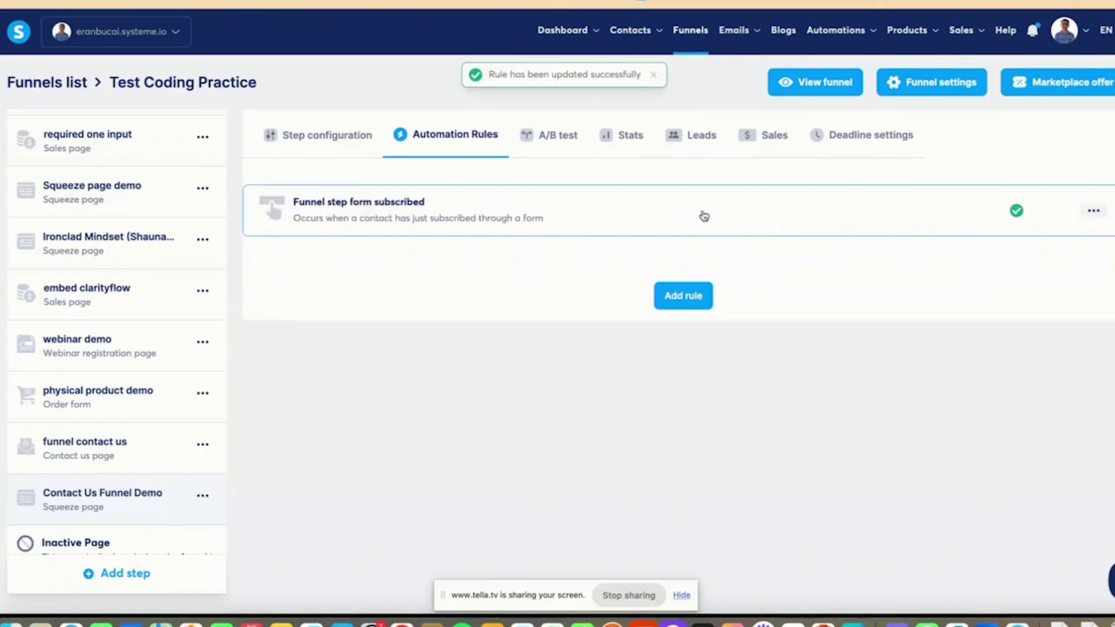
- Add a 'Send email to a specific email address' action to the rule
click(704, 216)
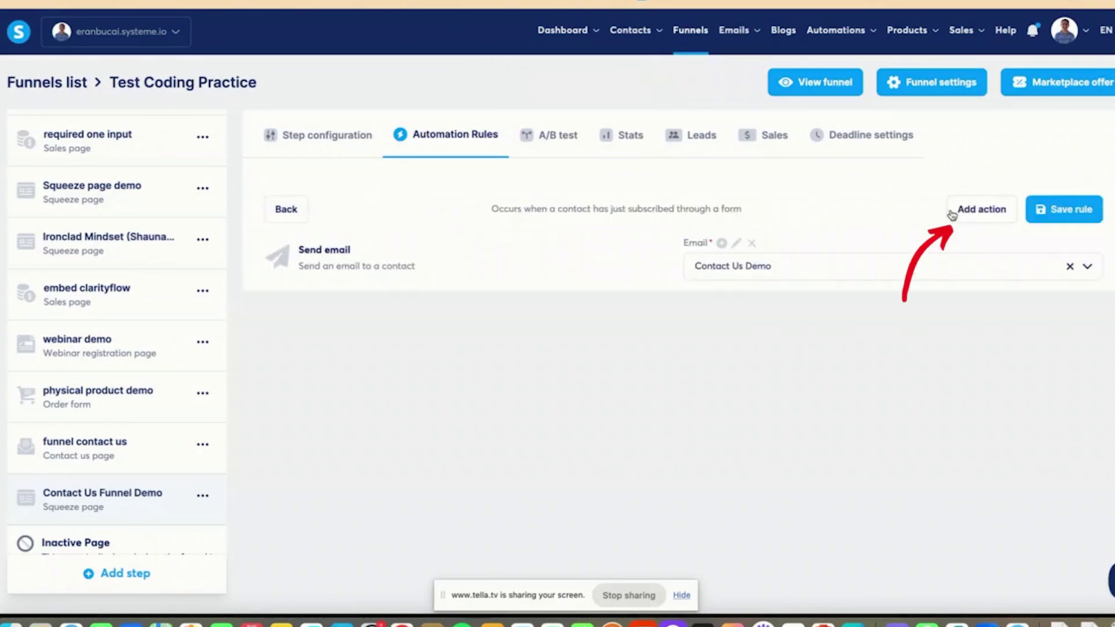
click(969, 209)
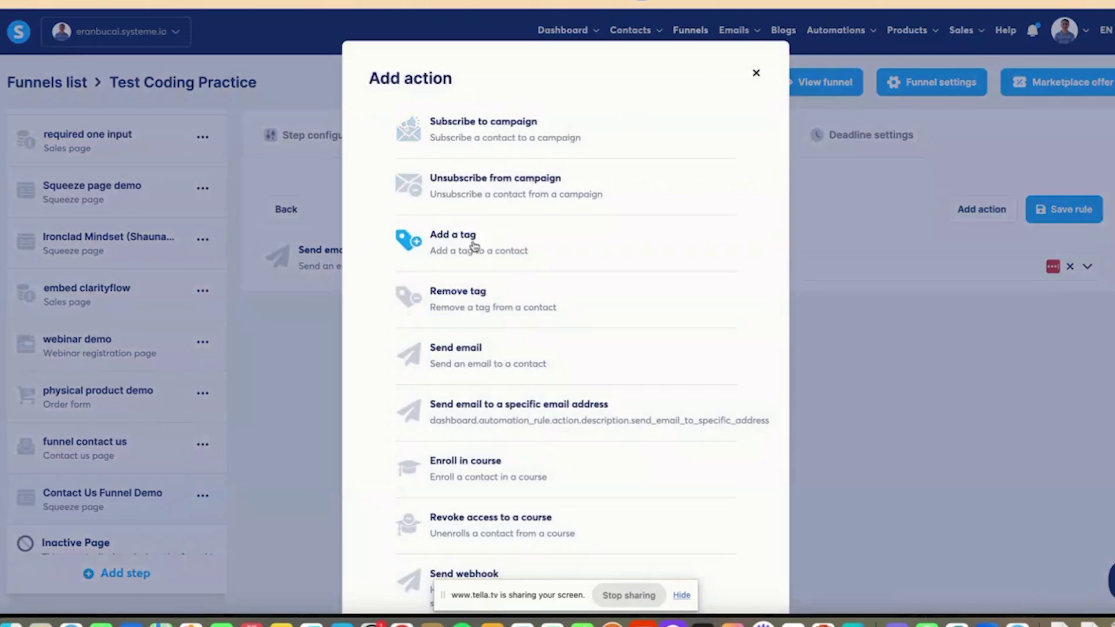
click(758, 73)
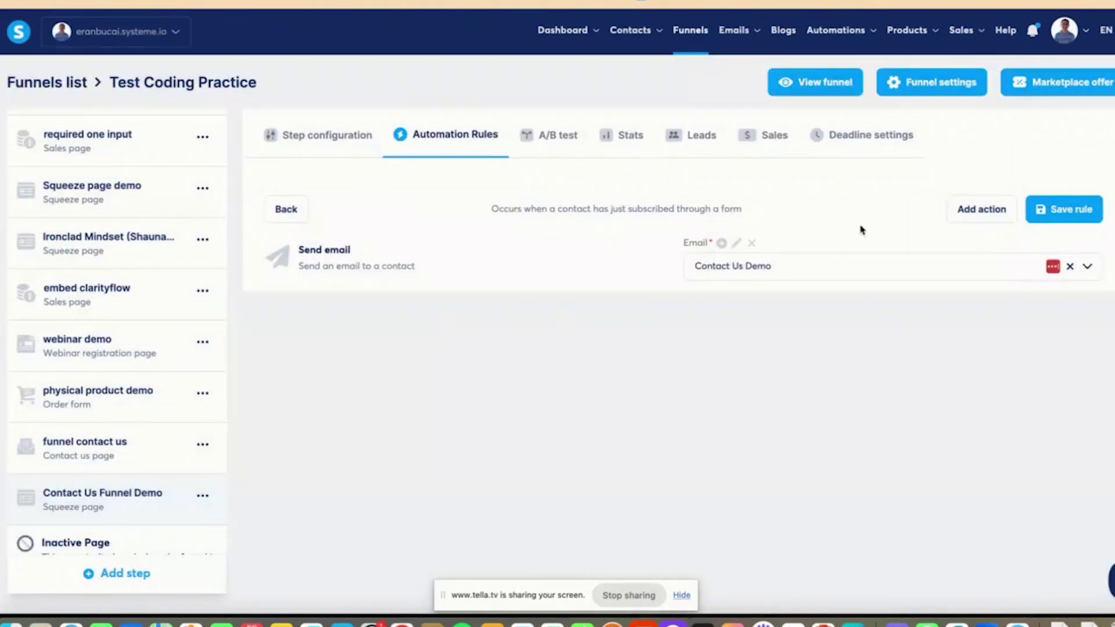
click(988, 215)
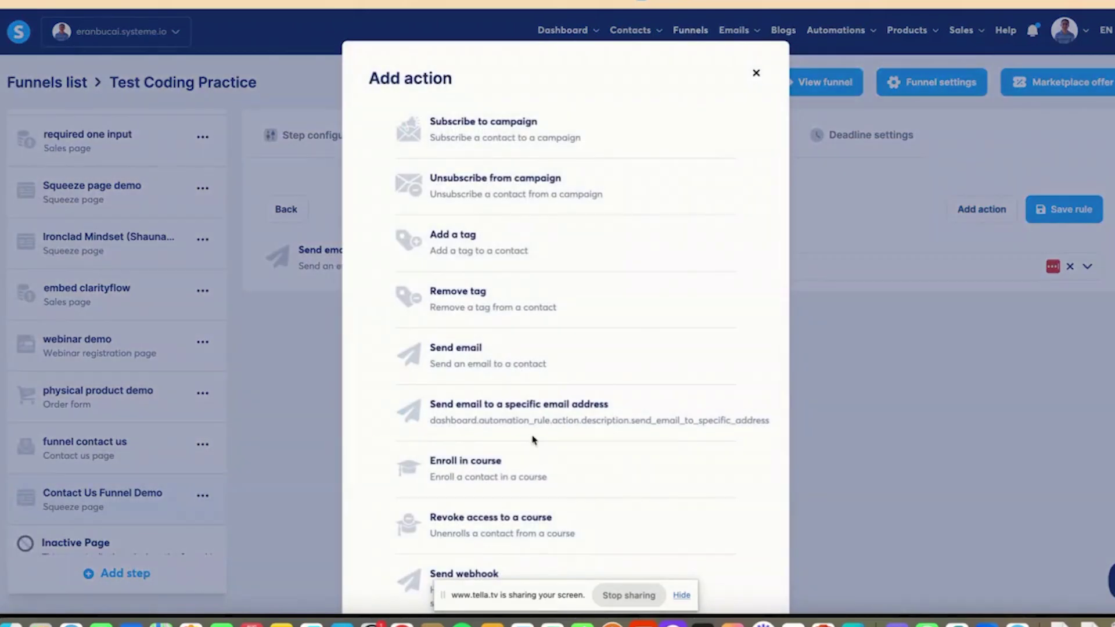
click(527, 410)
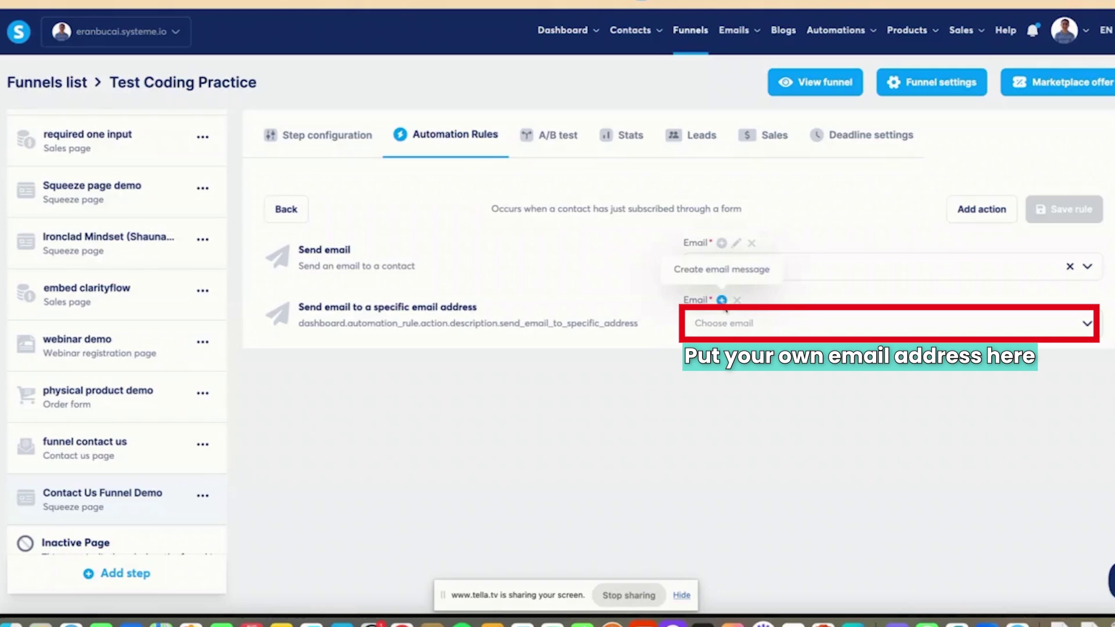
- Create the new email with subject 'Contact Form Submission' and a bot greeting and intro line
click(722, 301)
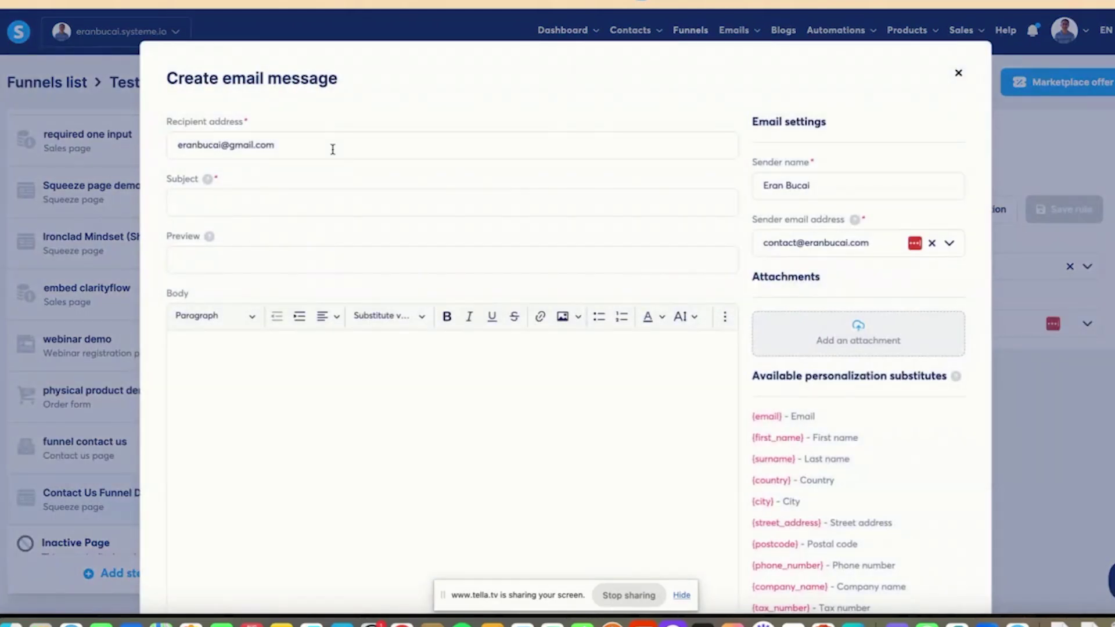
click(284, 201)
text(Contac)
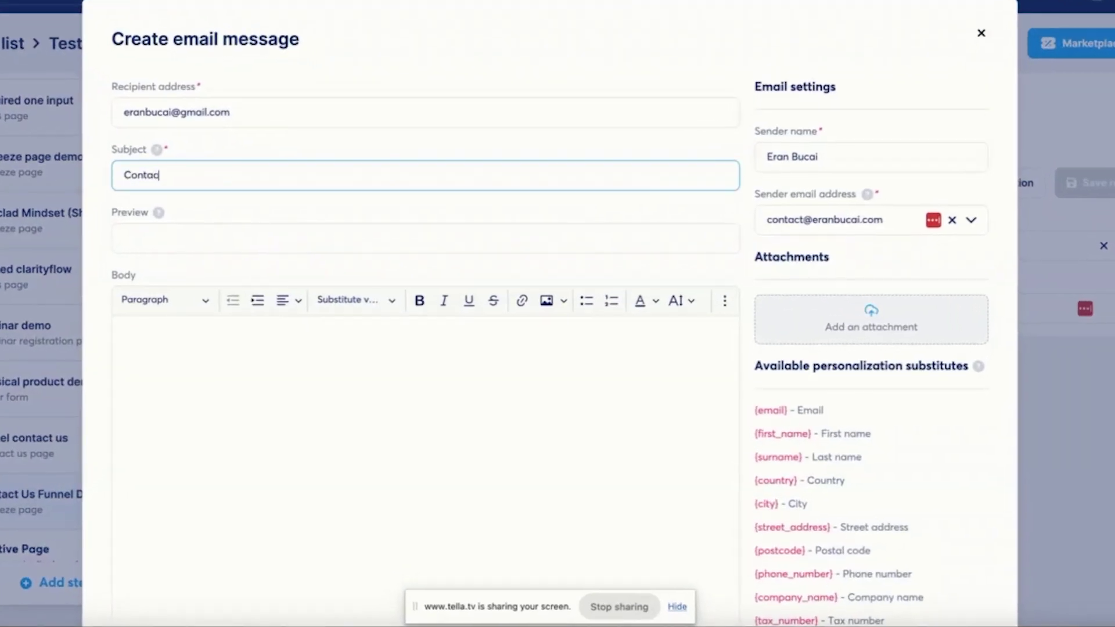
text(t Form Submission)
click(174, 347)
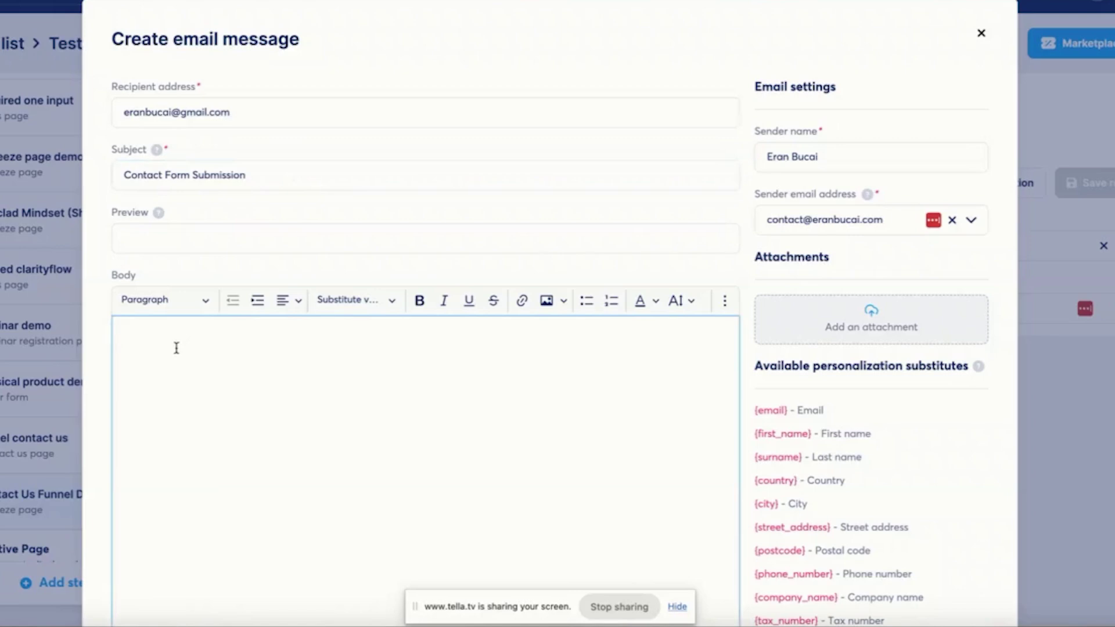
text(Hey there Eran, this is your friendly )
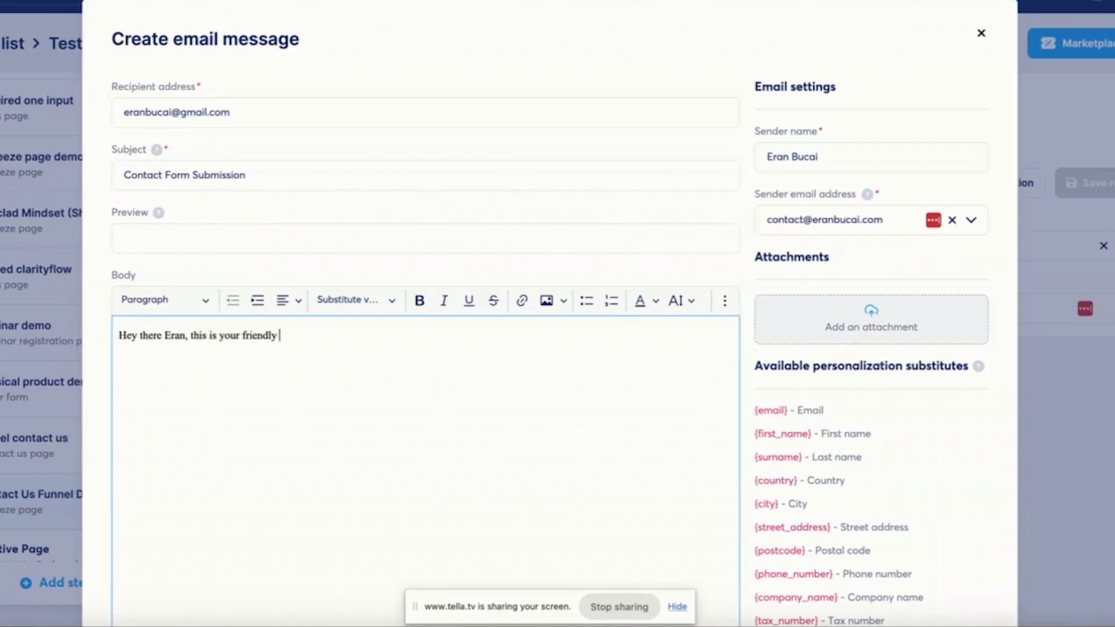
text(systeme io bot 🤖)
key(Return)
text(Just )
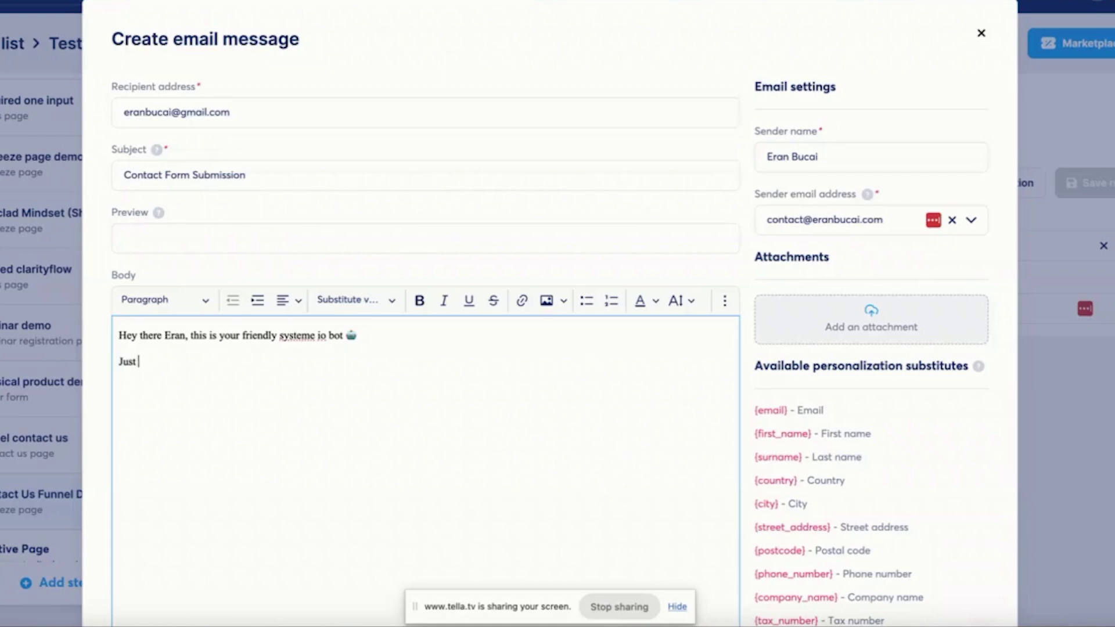
text(letting you know that someone submitted a contact form:)
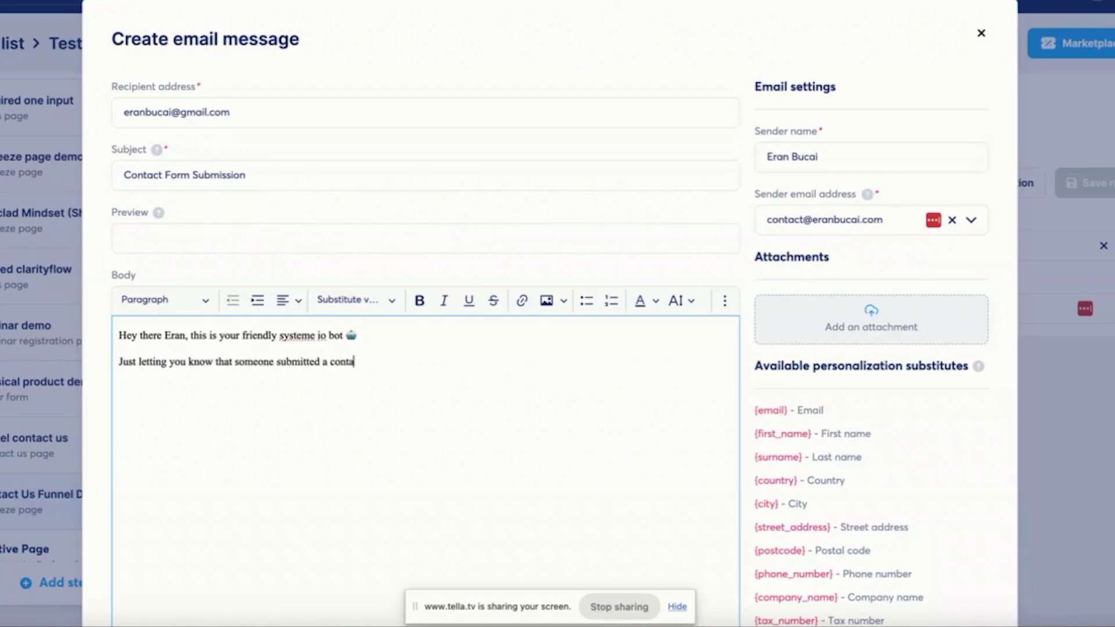
- Add body lines with the {first_name}, {email} and {contact_us_submission} substitutes
key(Return)
text(Their name:)
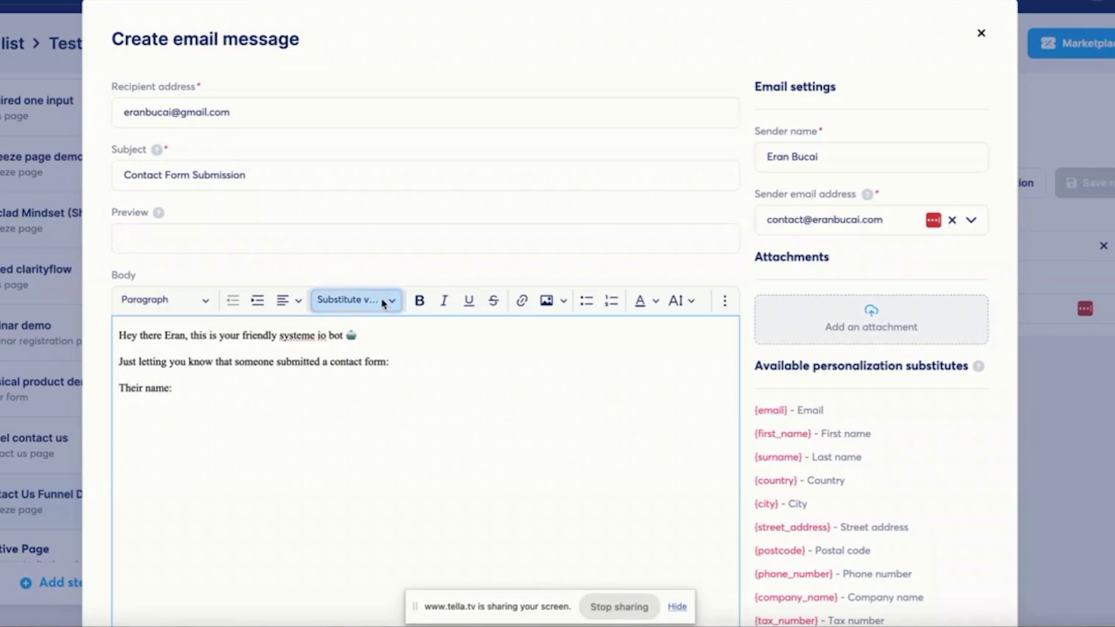
click(386, 299)
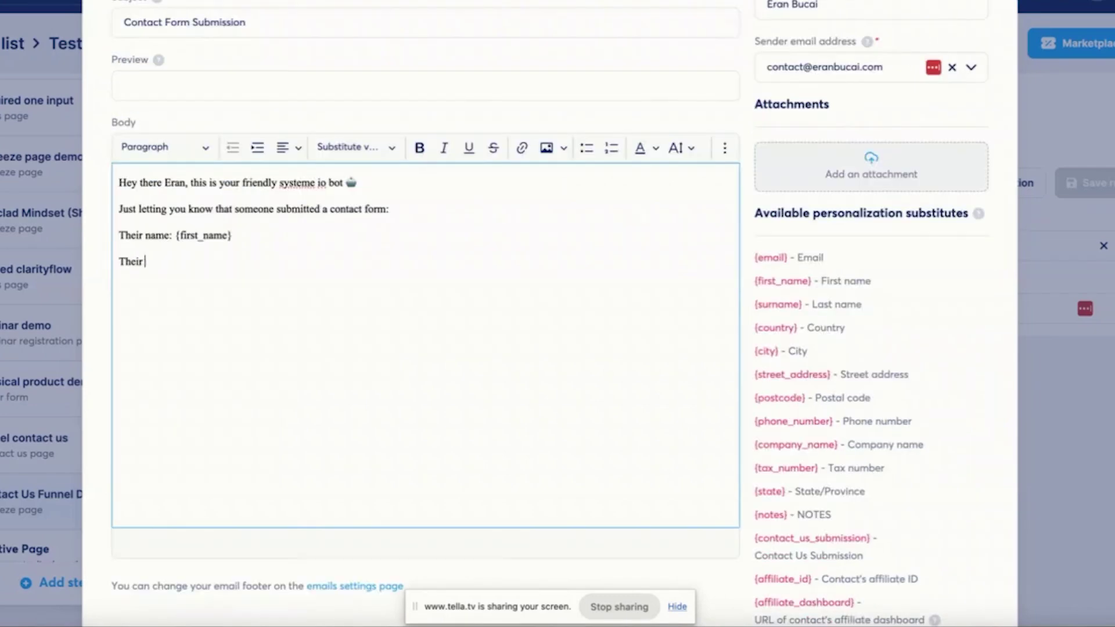
text(email address:)
click(347, 148)
click(348, 174)
key(Return)
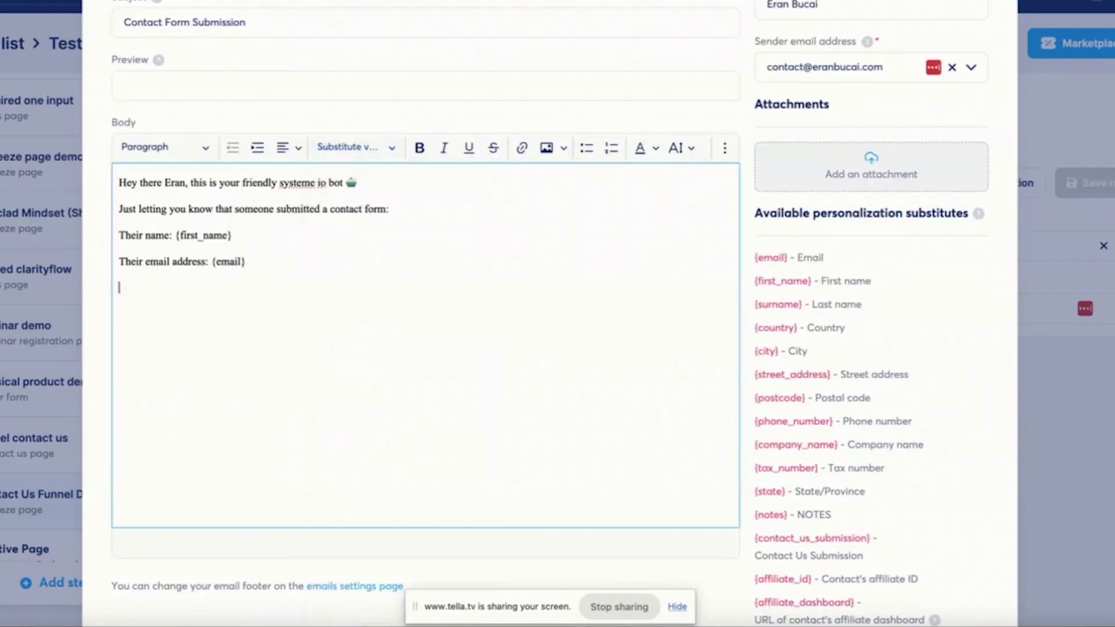
text(Here is what they wrote in their submission:)
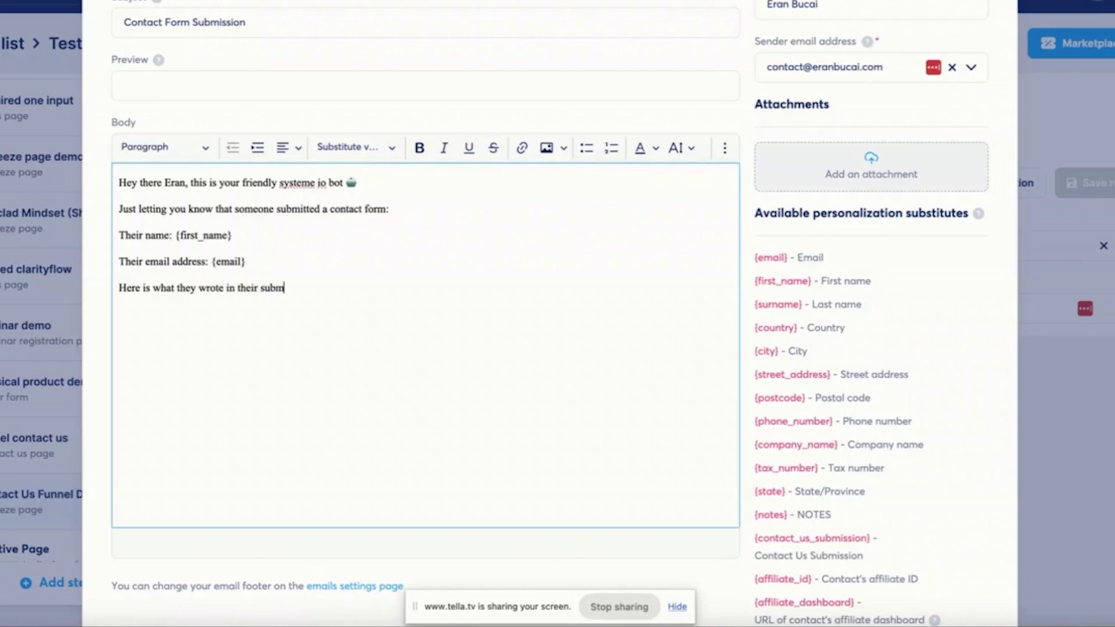
click(347, 147)
click(379, 526)
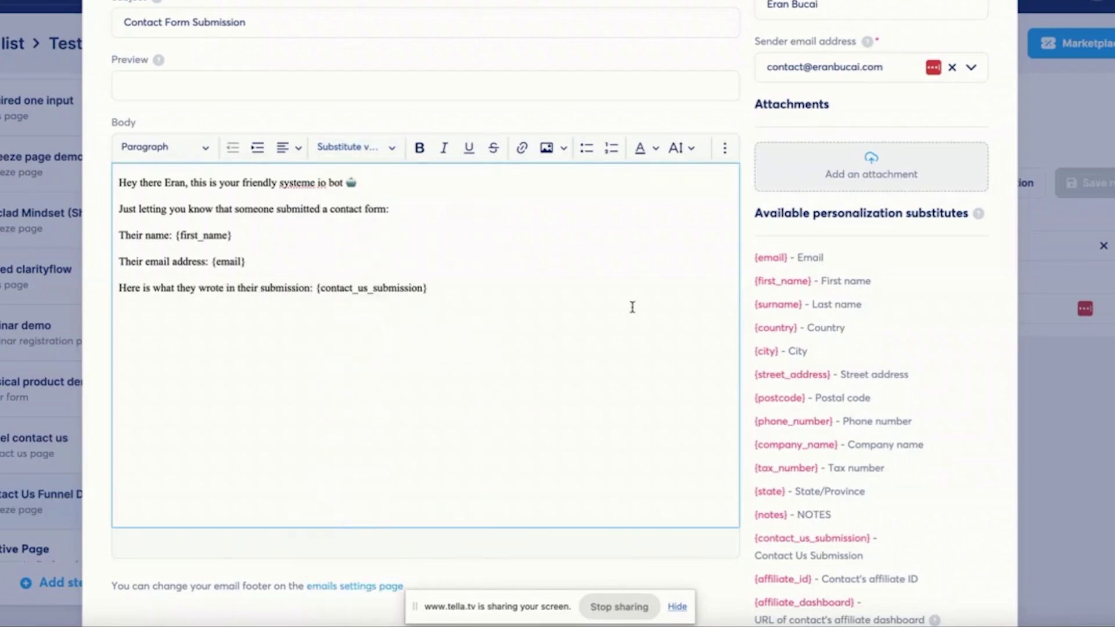
- Set all of the body text to font size 20
key(ctrl+a)
click(679, 147)
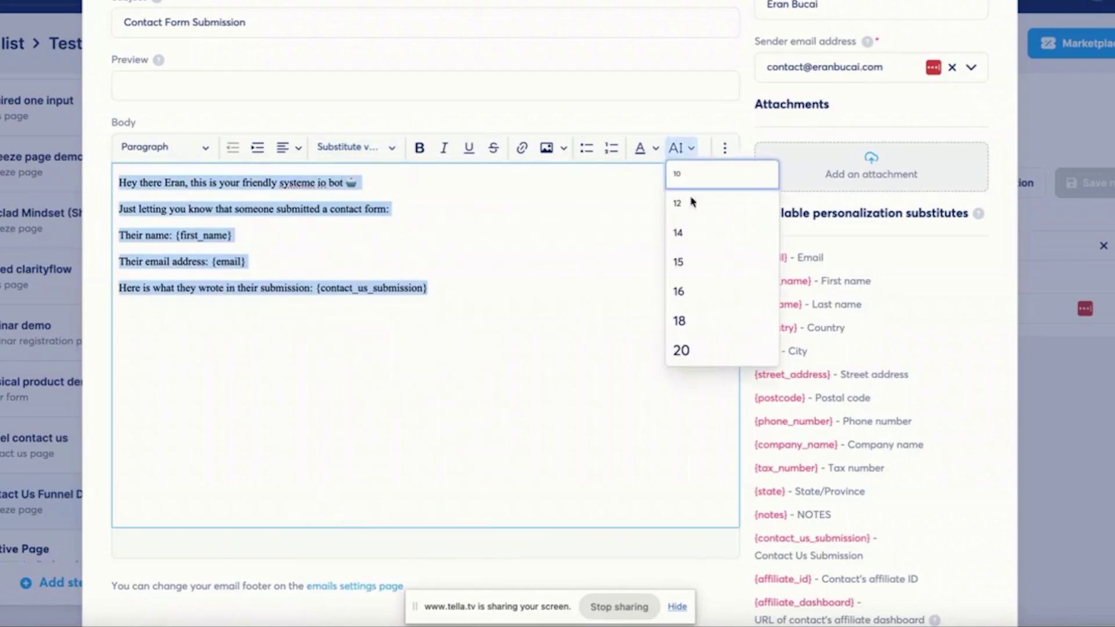
click(683, 349)
click(526, 289)
scroll(407, 244, up, 3)
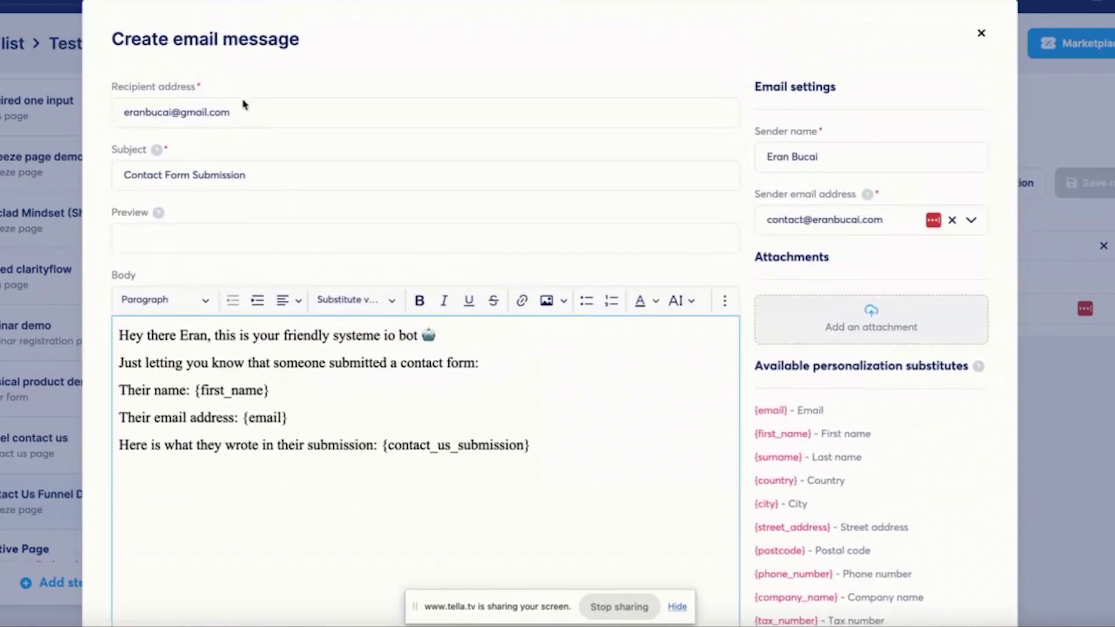
- Add a purple heart emoji to the subject and save the notification email
click(273, 172)
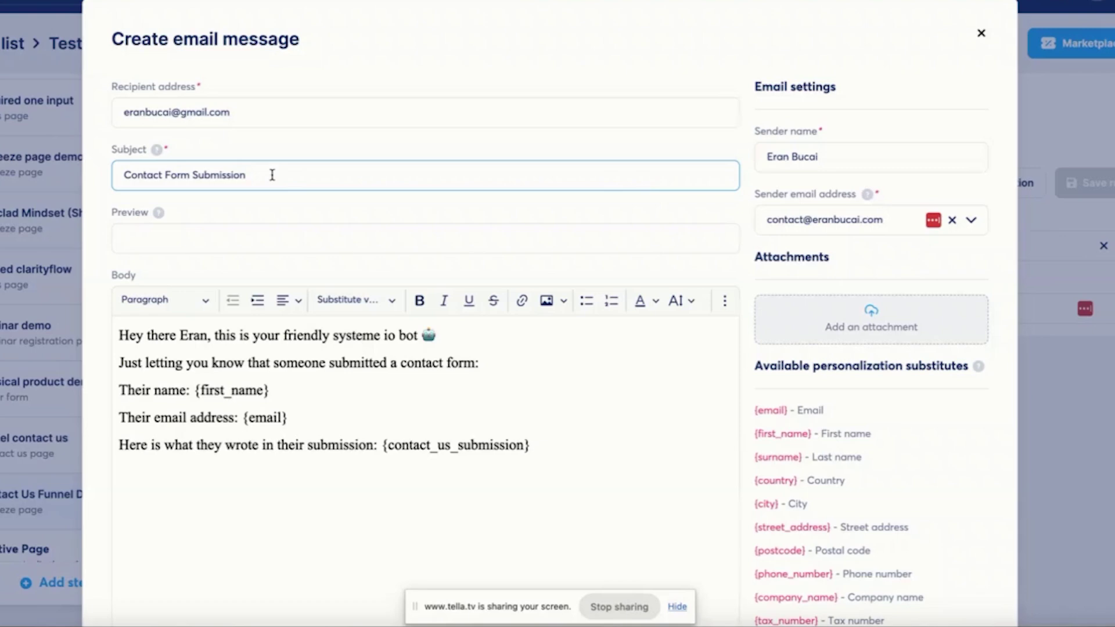
right_click(272, 175)
click(303, 182)
click(424, 418)
click(423, 419)
scroll(593, 436, down, 5)
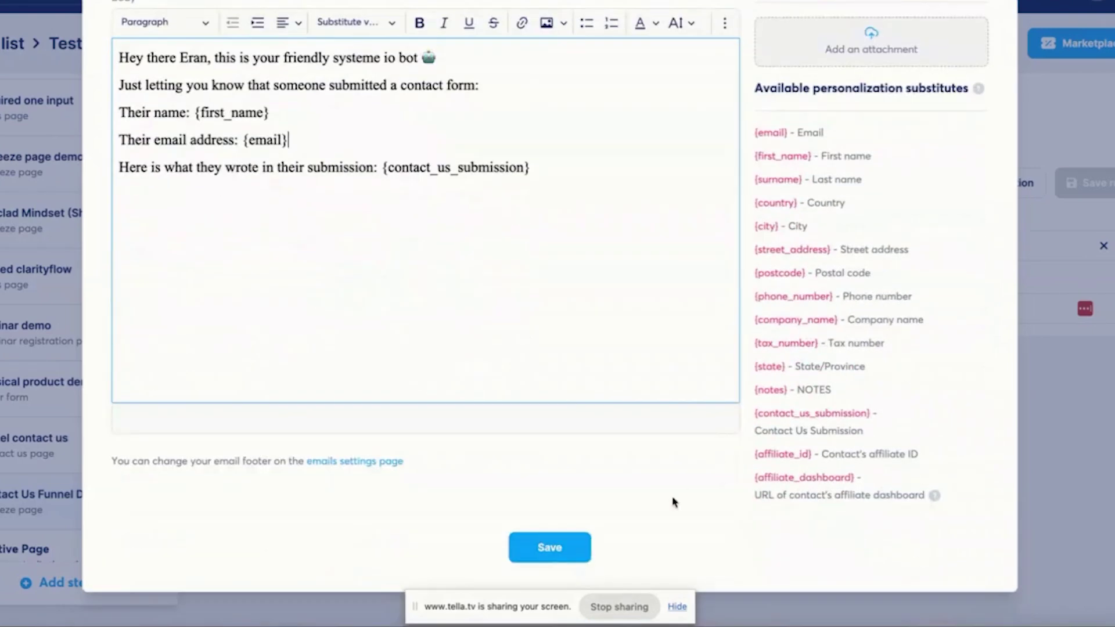
click(555, 546)
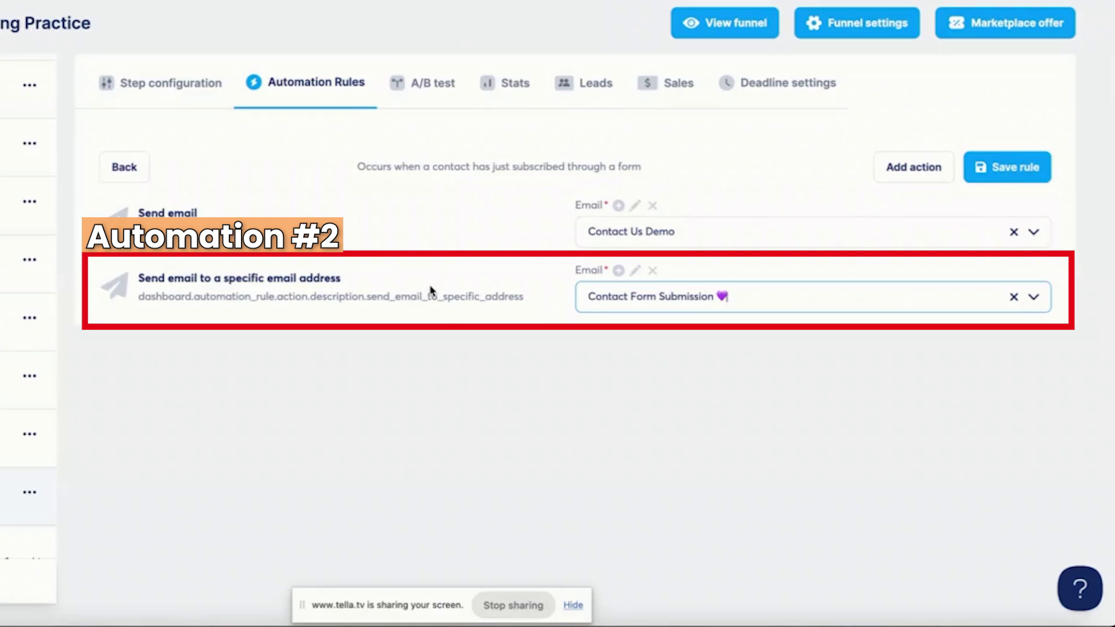
- Save the rule, prefix the step URL path with 'contact-us-demo-', copy the link, and open a private window
click(1010, 174)
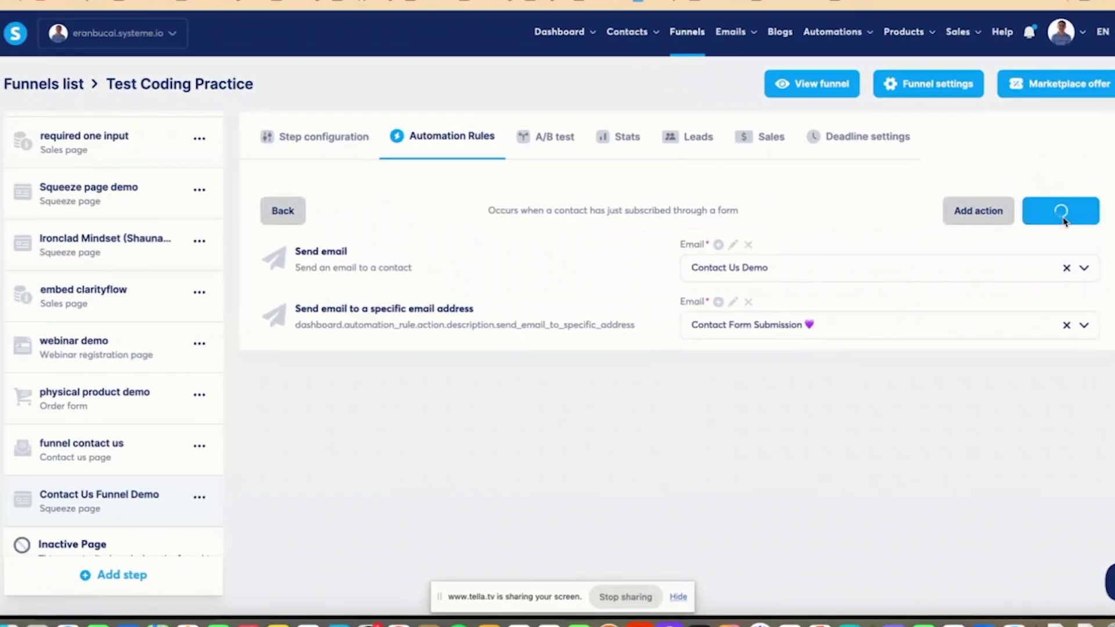
click(312, 147)
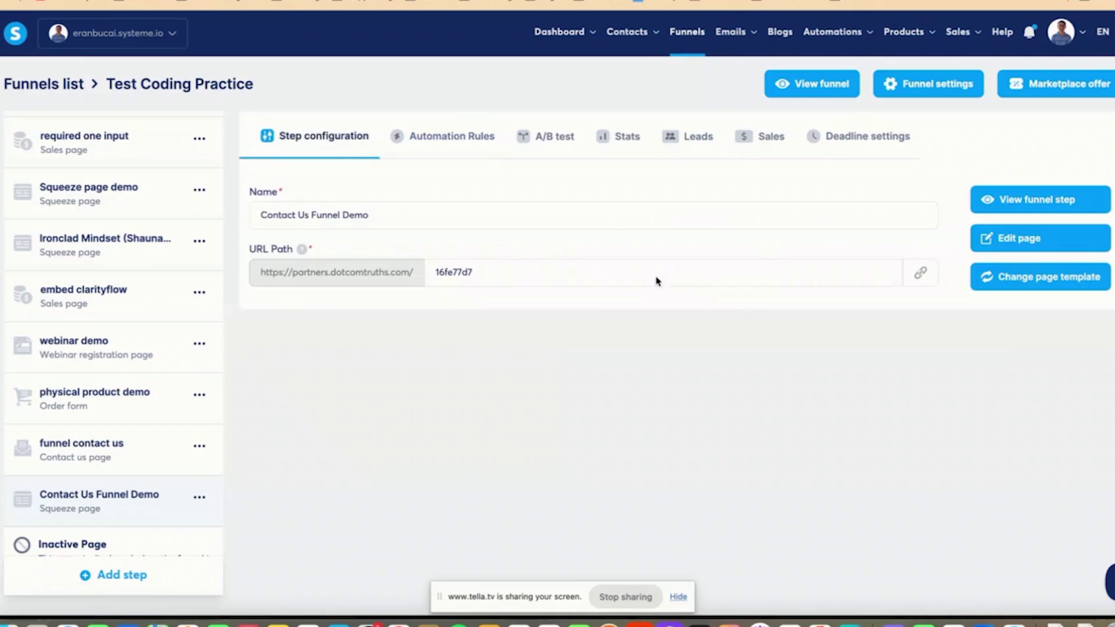
click(435, 273)
text(contact-us-demo-)
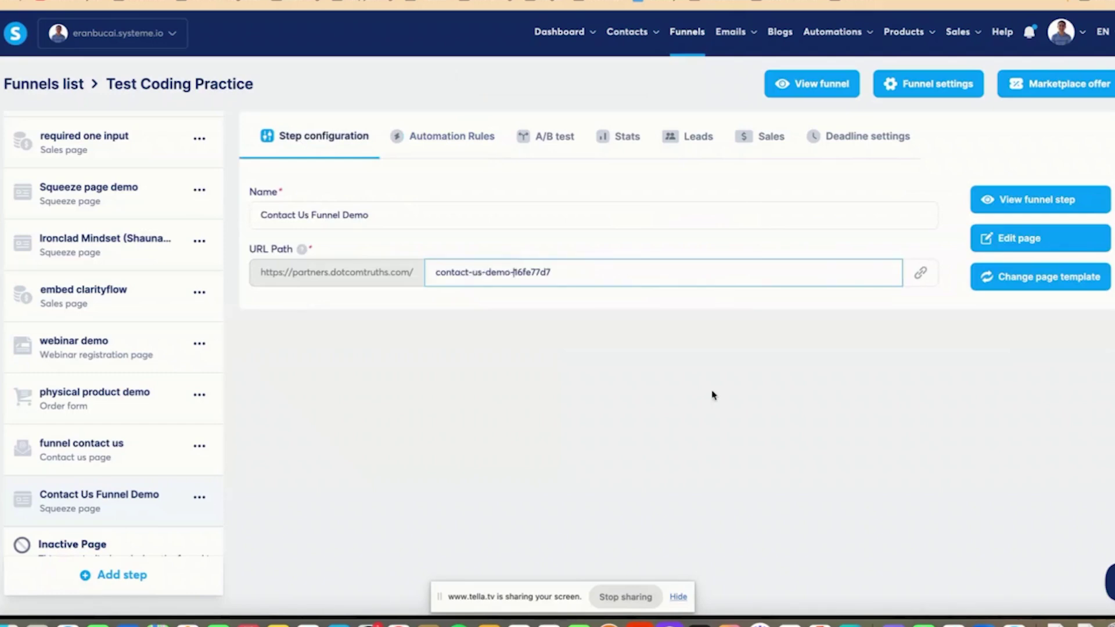
click(920, 273)
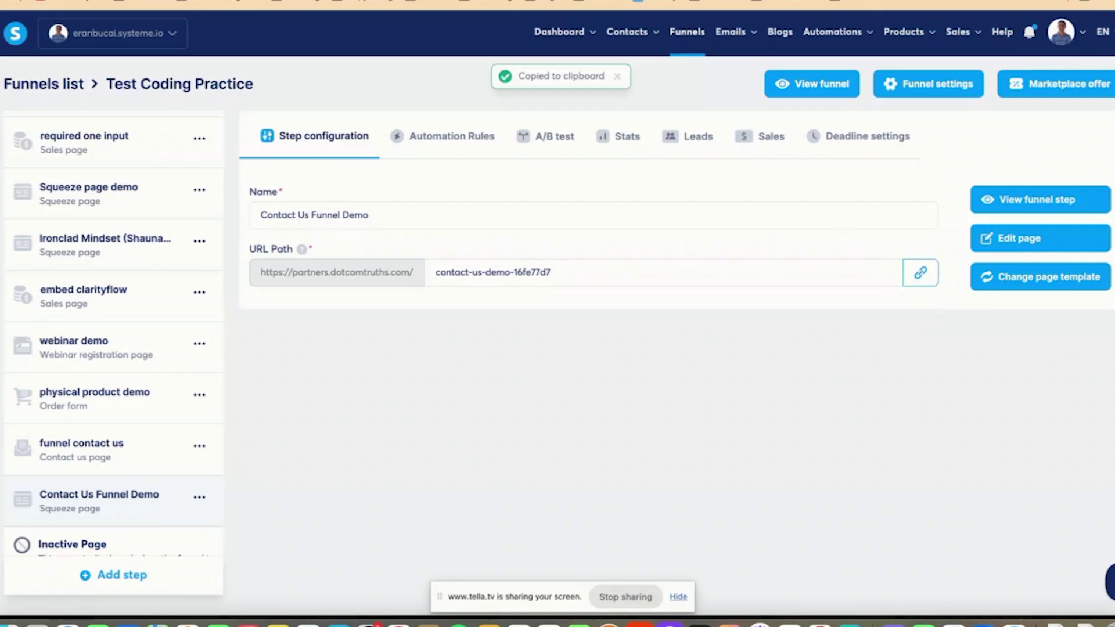
key(super+shift+n)
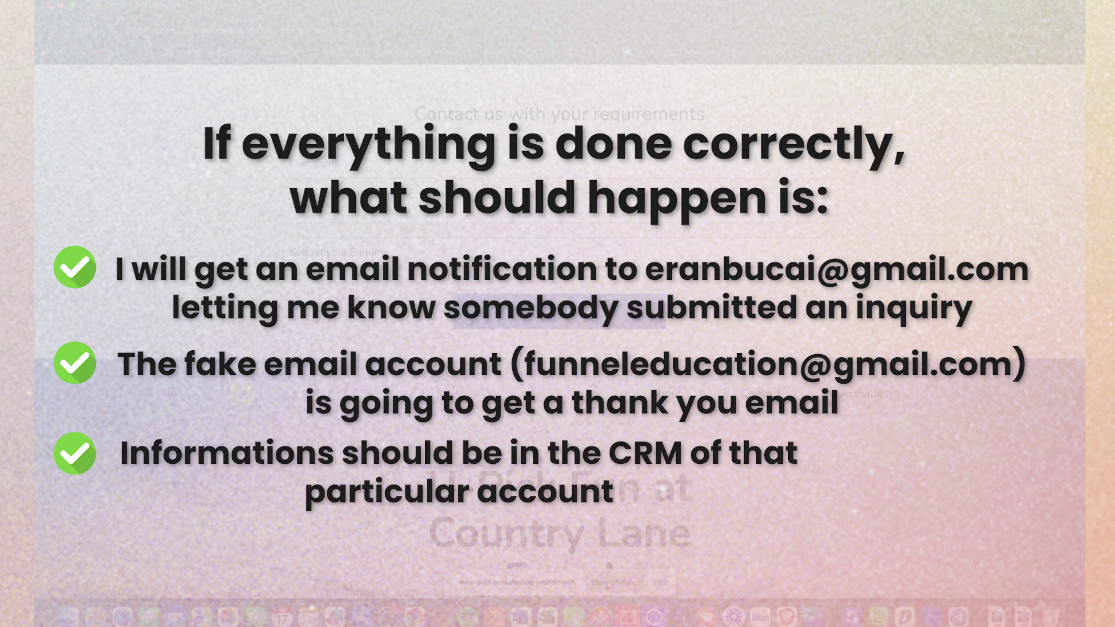
- Enter a test buyer's name, the test e-mail address and an enquiry about substitute variables
text(T)
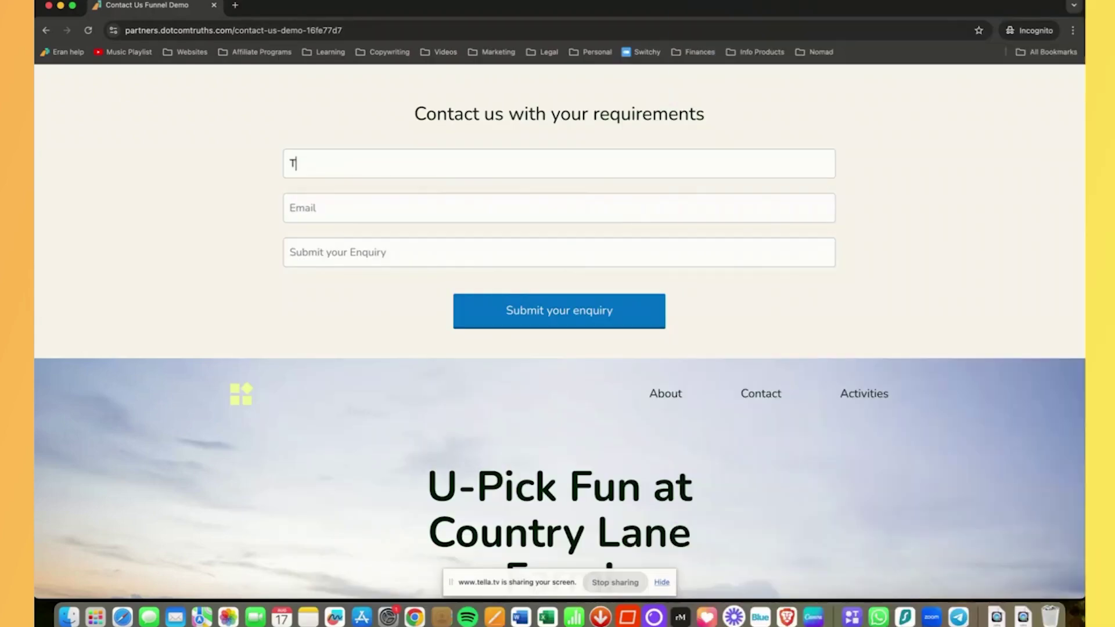
text(est Buyer)
key(Tab)
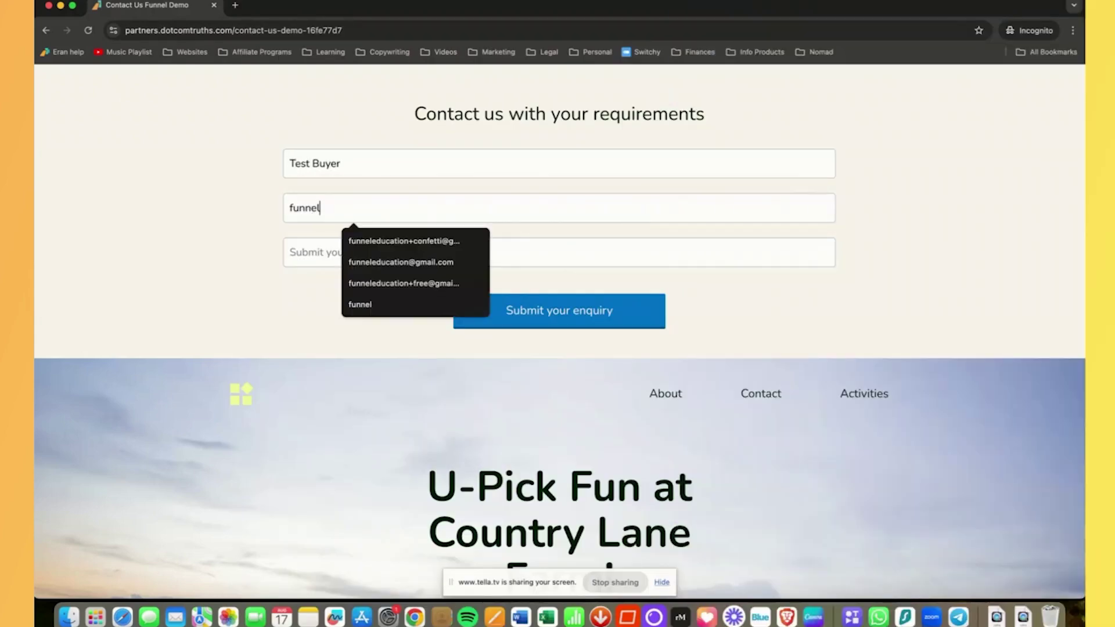
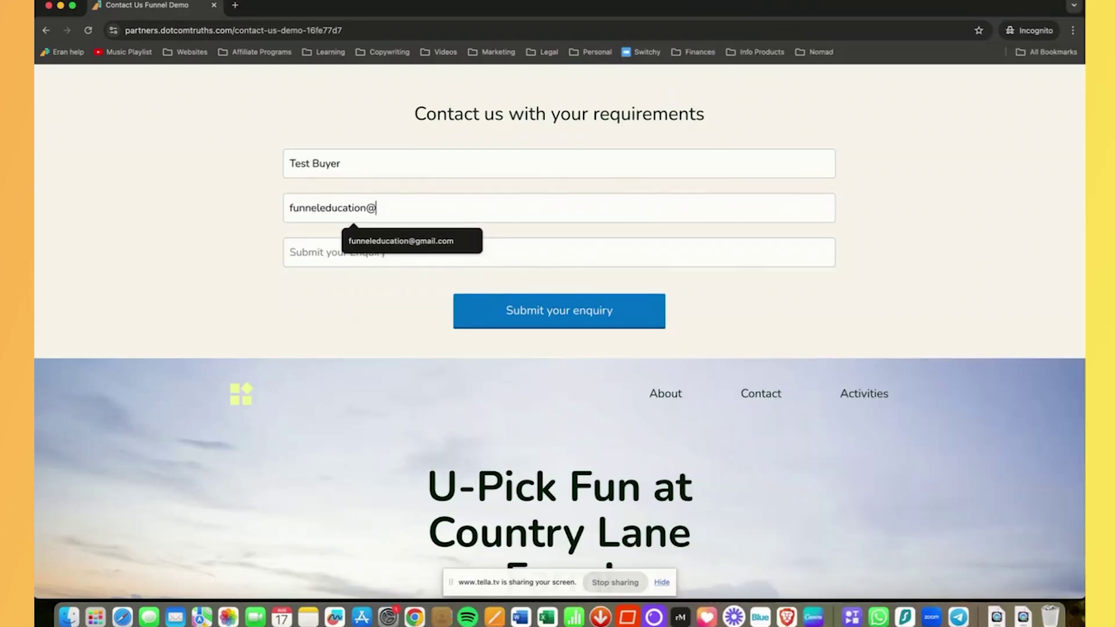
key(Tab)
text(This is a)
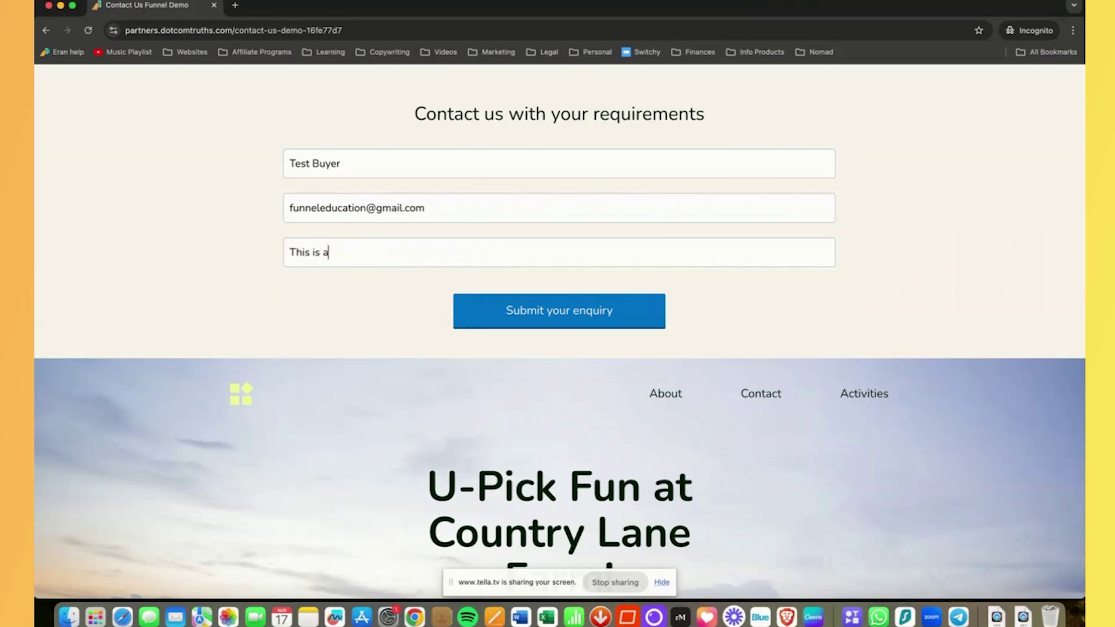
text( contact form test to show you how s)
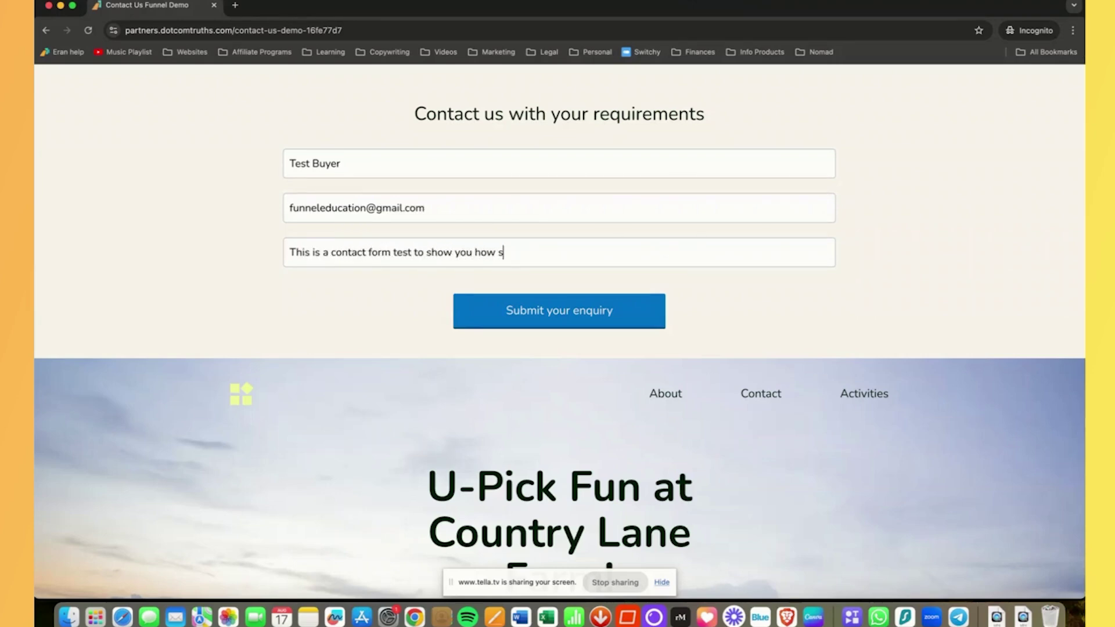
text(ubstitute variable works in syste)
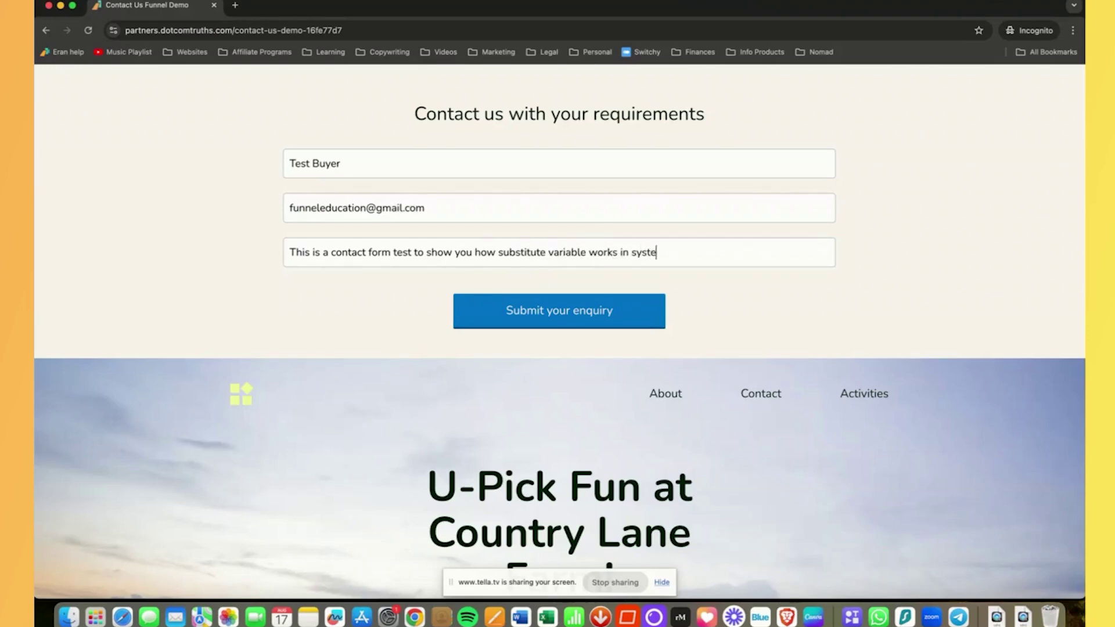
text(me io and how to )
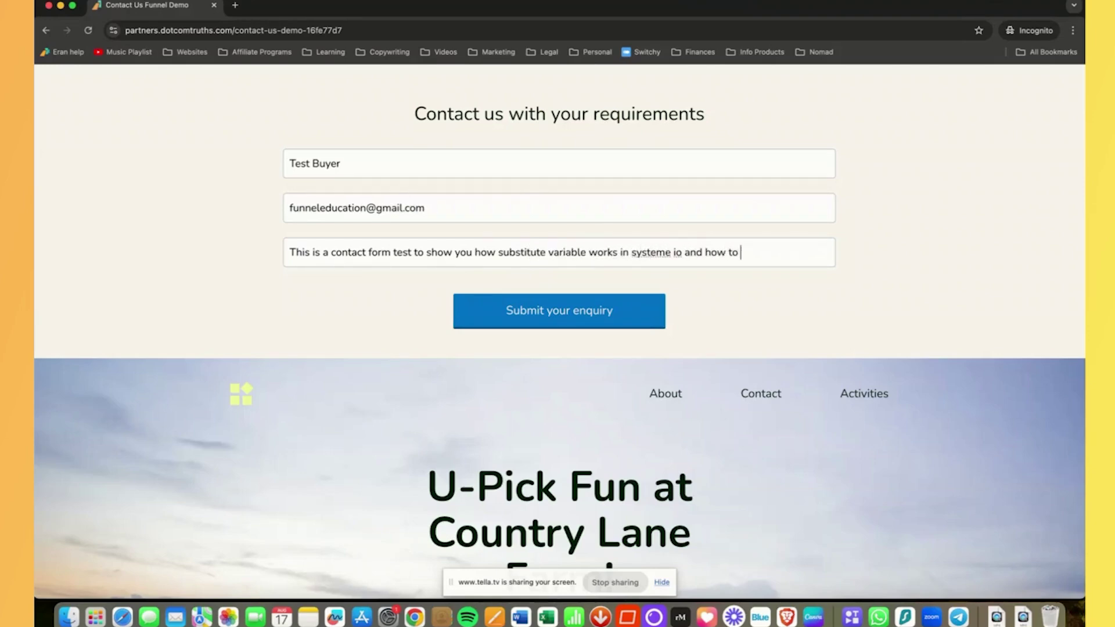
text(use it with contact form submissions so)
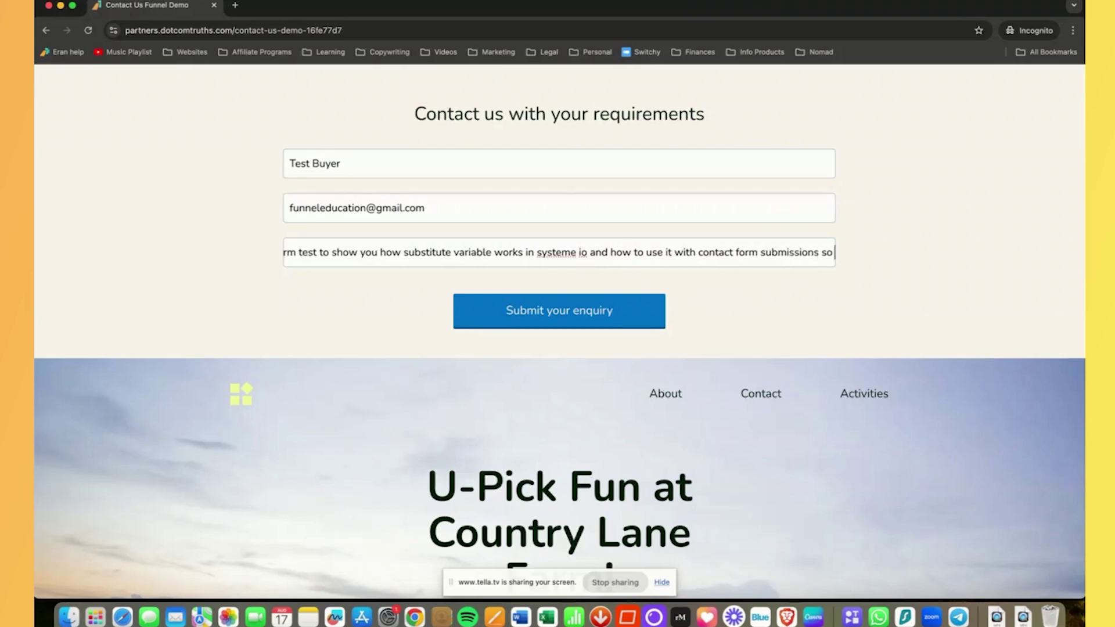
text( that a tha)
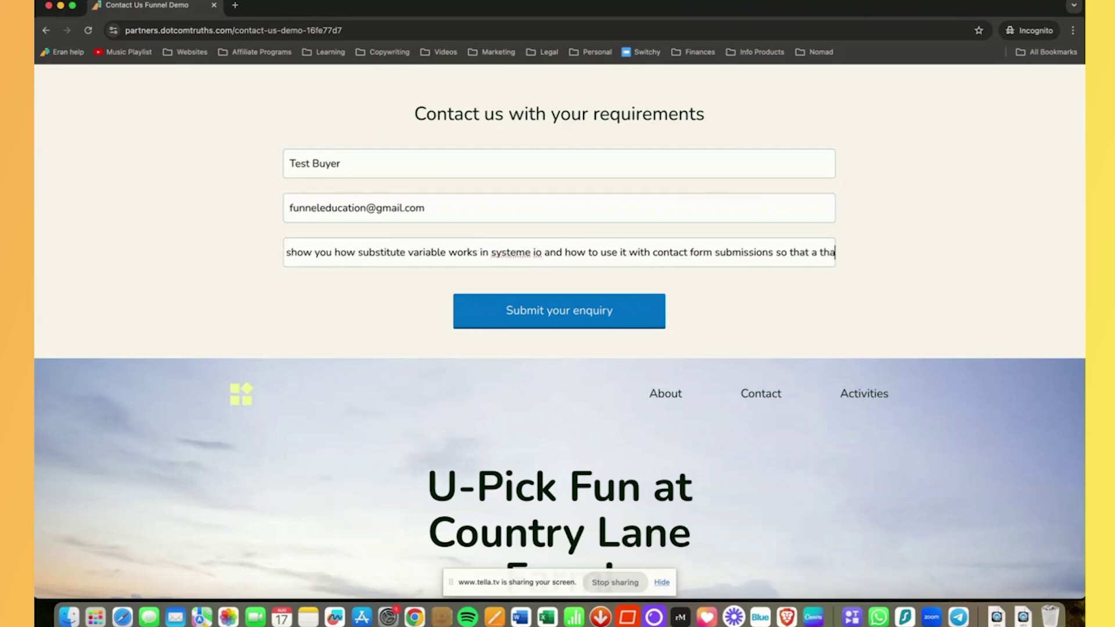
text(nk you page can be se)
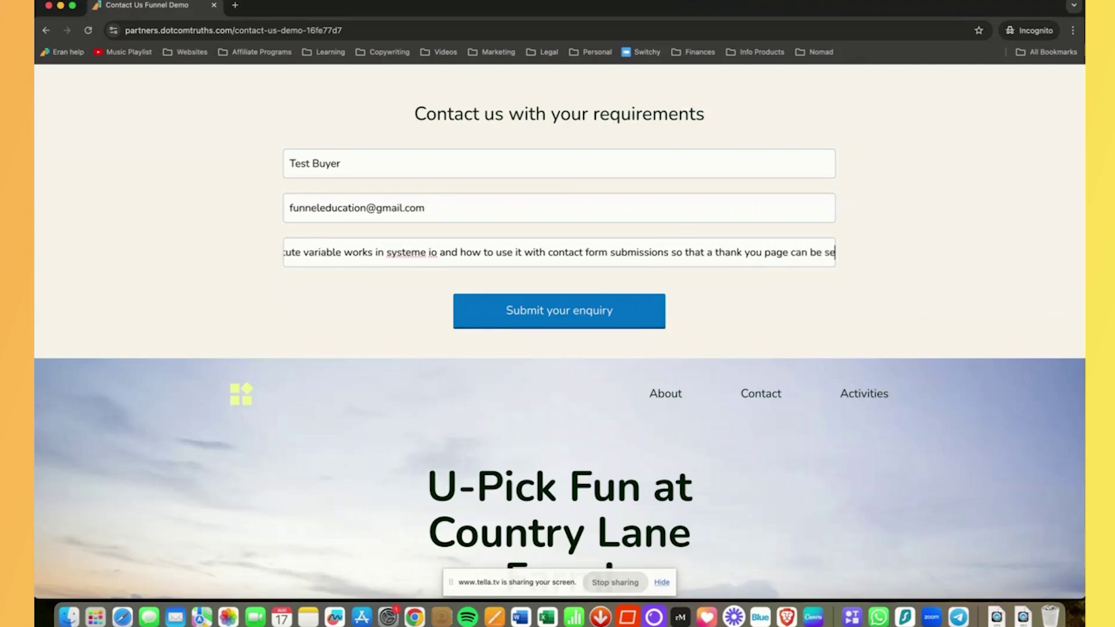
text(t upafter someone submits that form!)
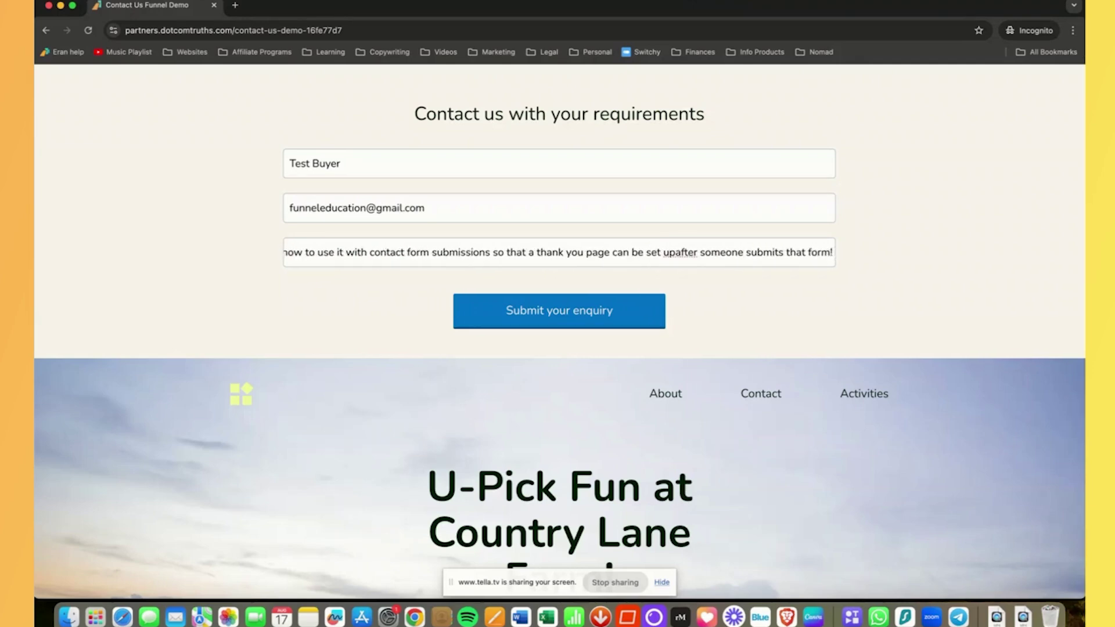
text( I am recording )
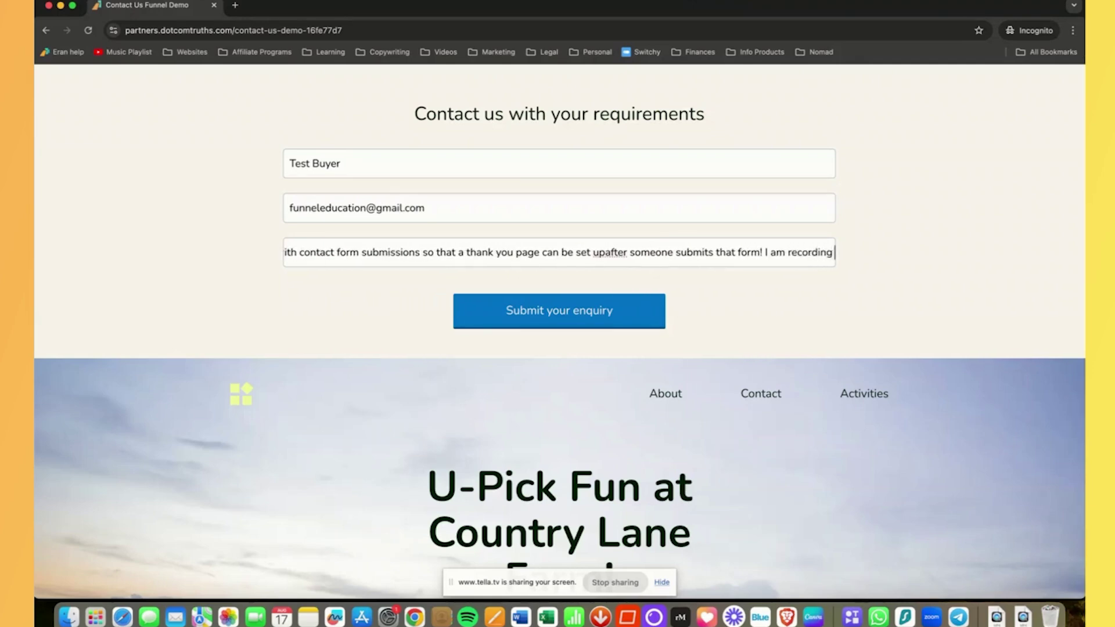
text(this as a Youtube video.)
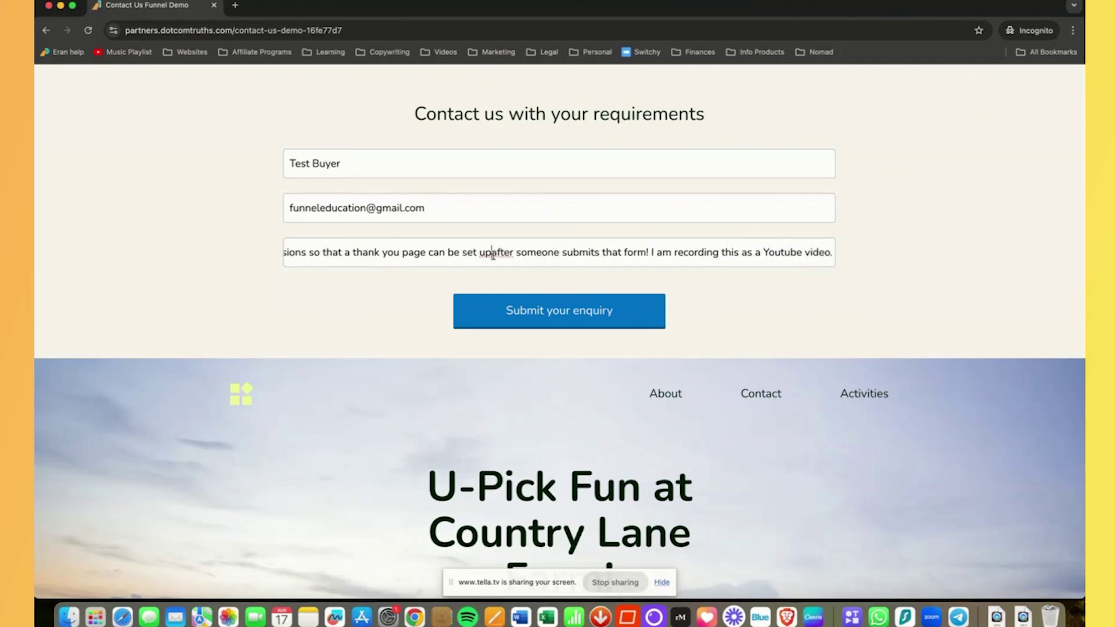
click(493, 253)
click(612, 277)
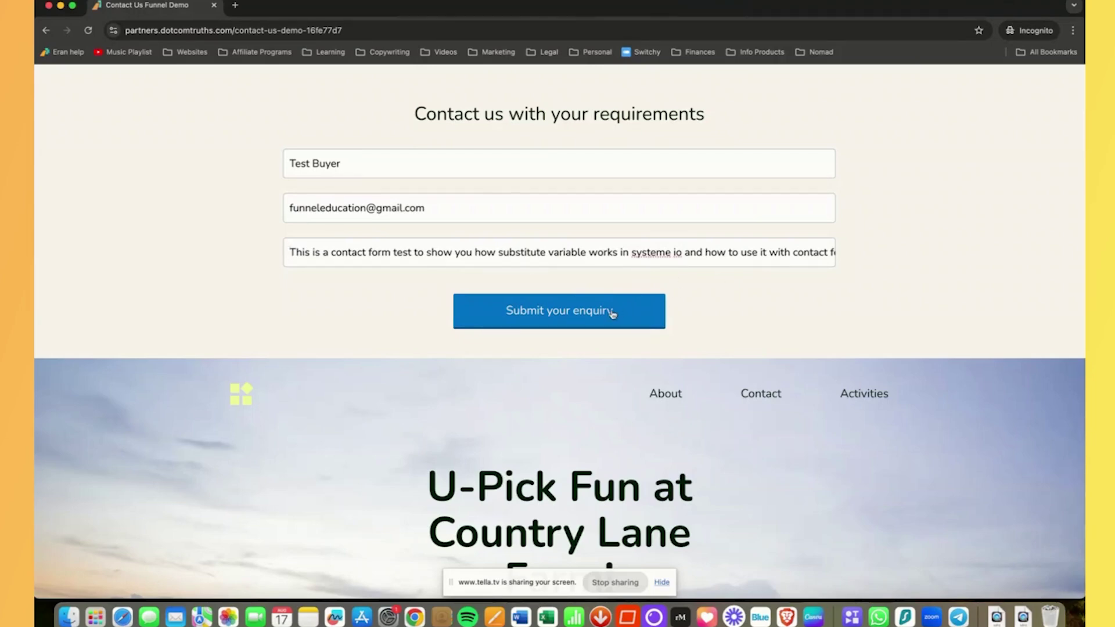
- Submit the test enquiry, then open the new lead's contact record from the Leads tab
click(613, 313)
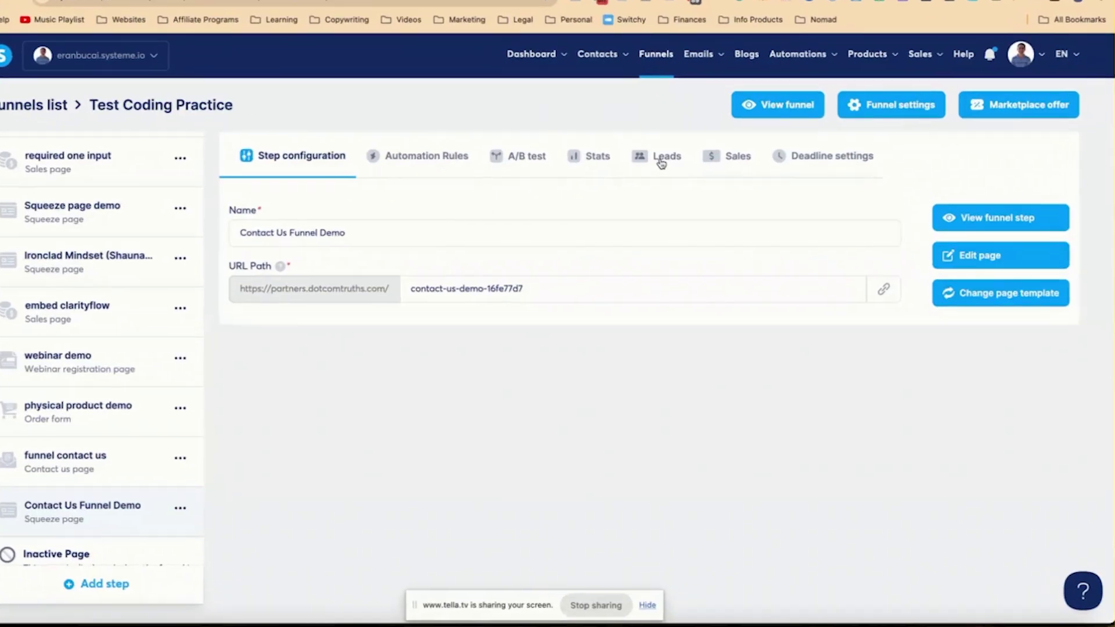
click(674, 180)
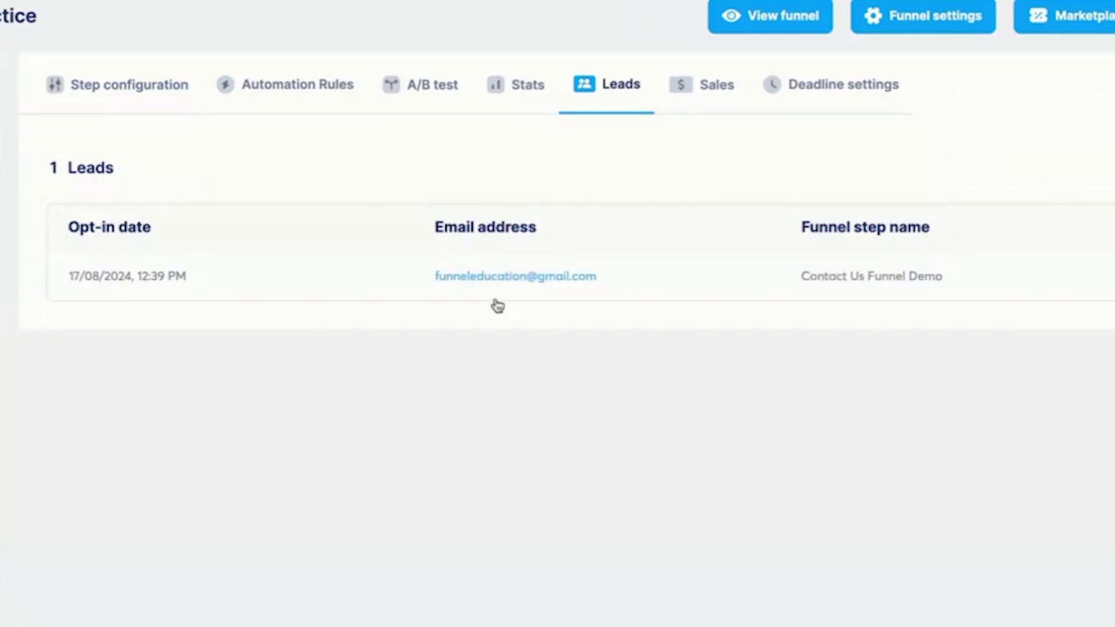
mouse_move(530, 281)
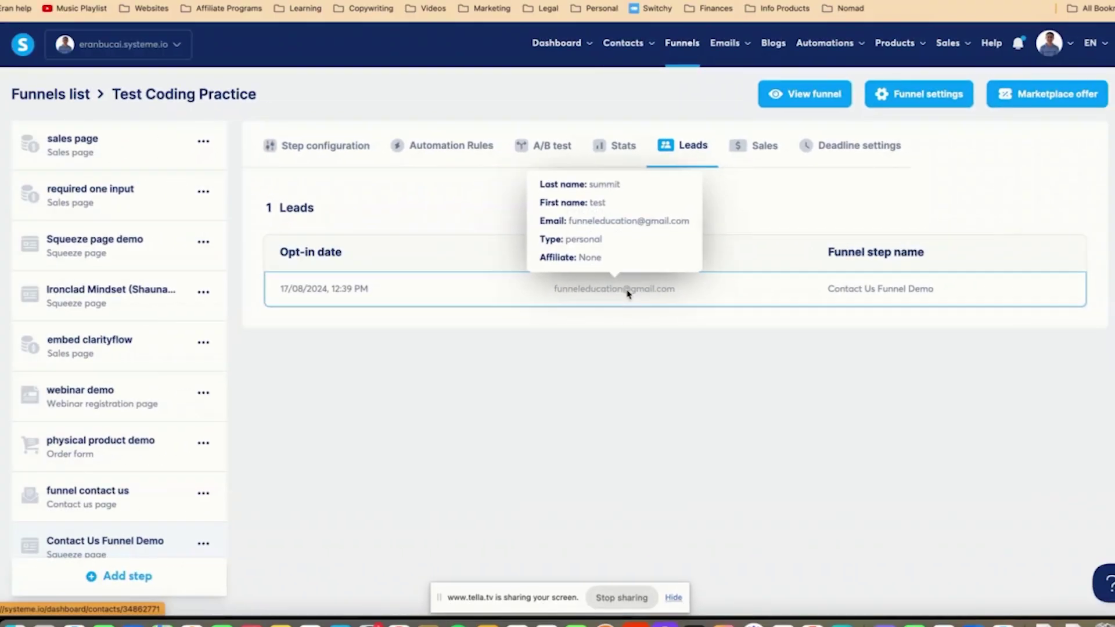
click(534, 285)
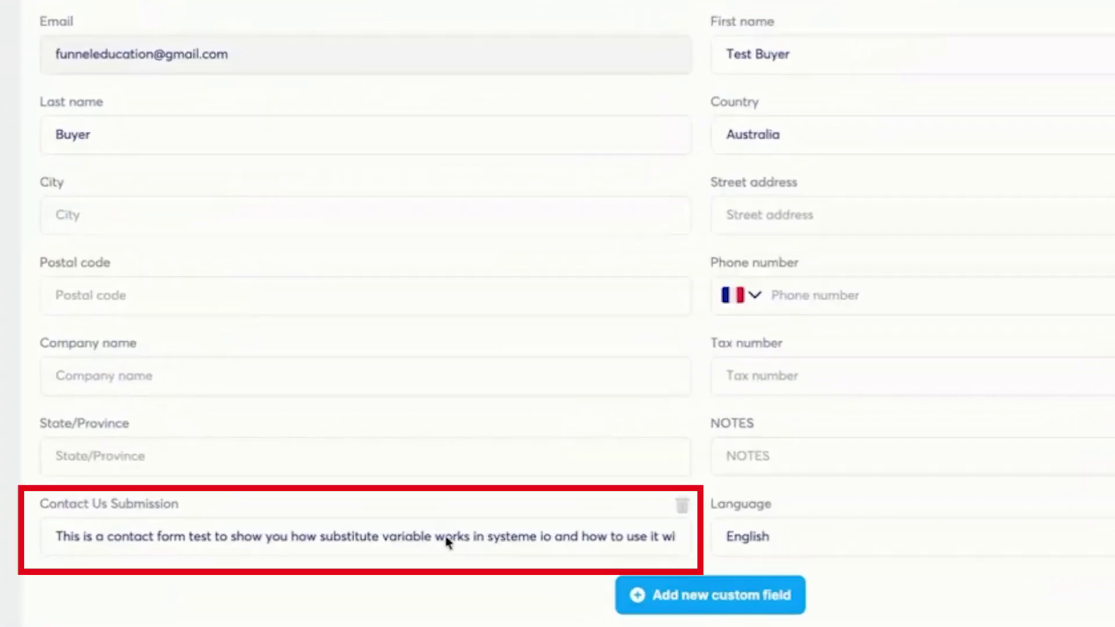
click(494, 521)
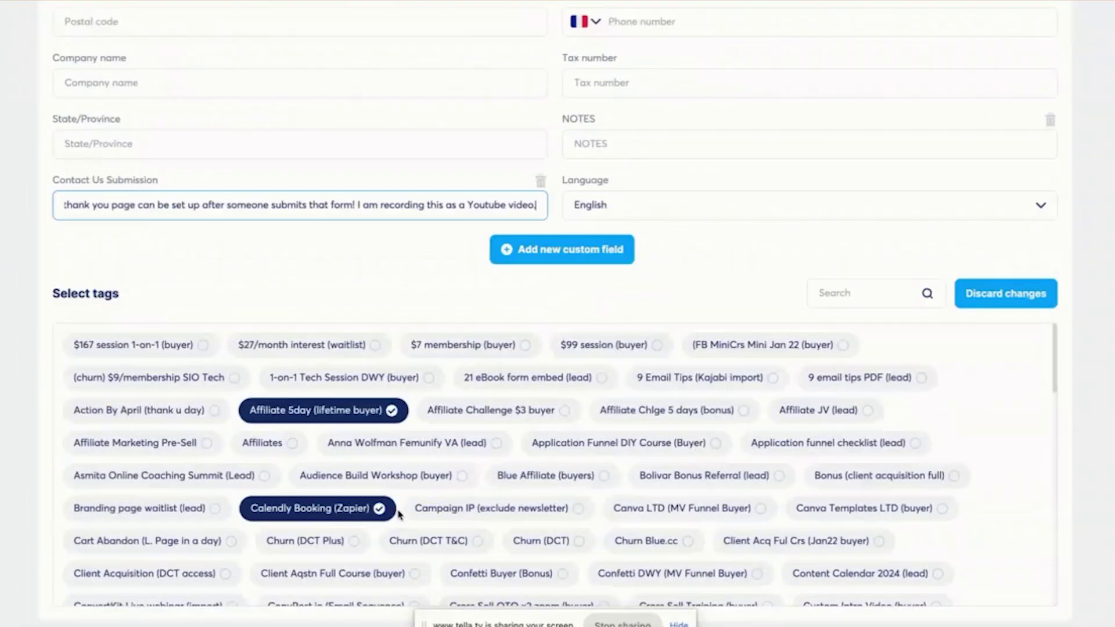
scroll(398, 514, down, 15)
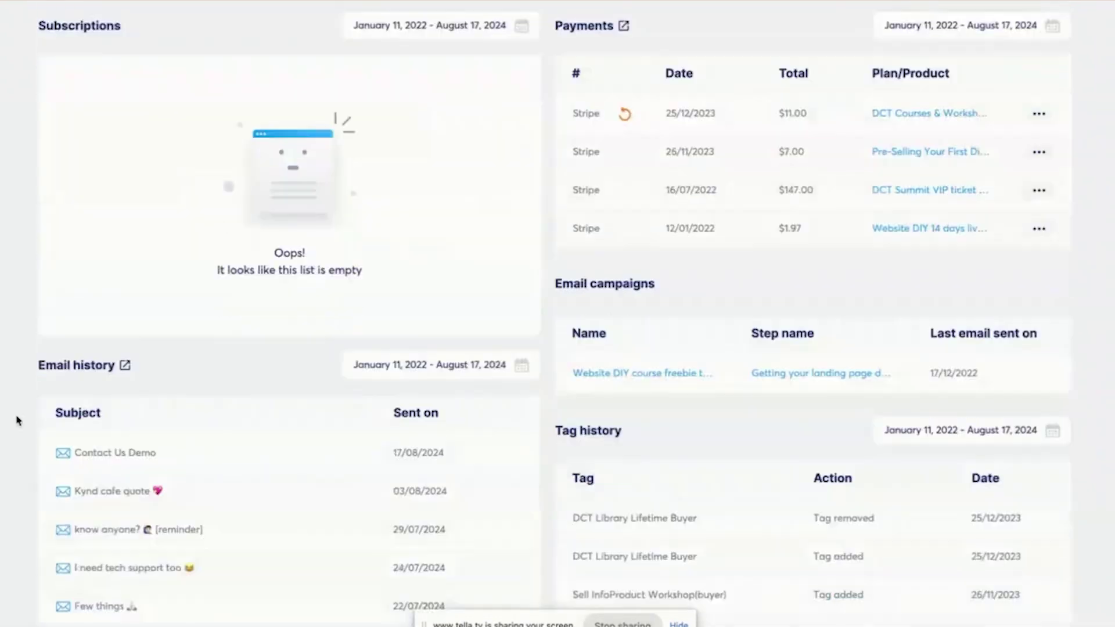
scroll(24, 421, up, 1)
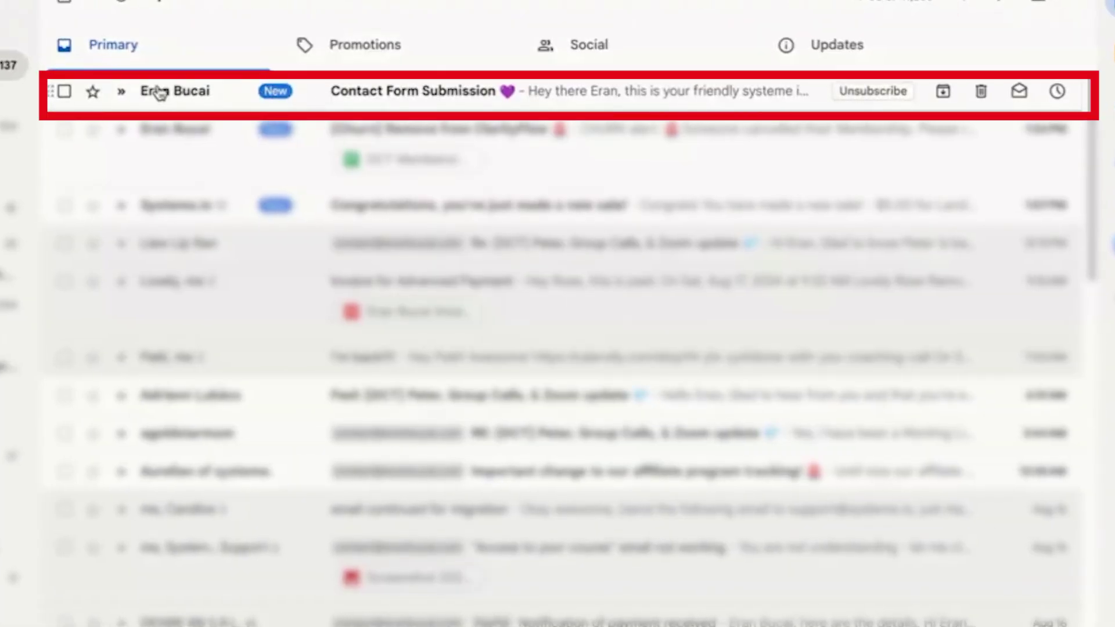
- Read the Contact Form Submission email, then the Contact Us Demo email in the test buyer's mailbox
click(158, 92)
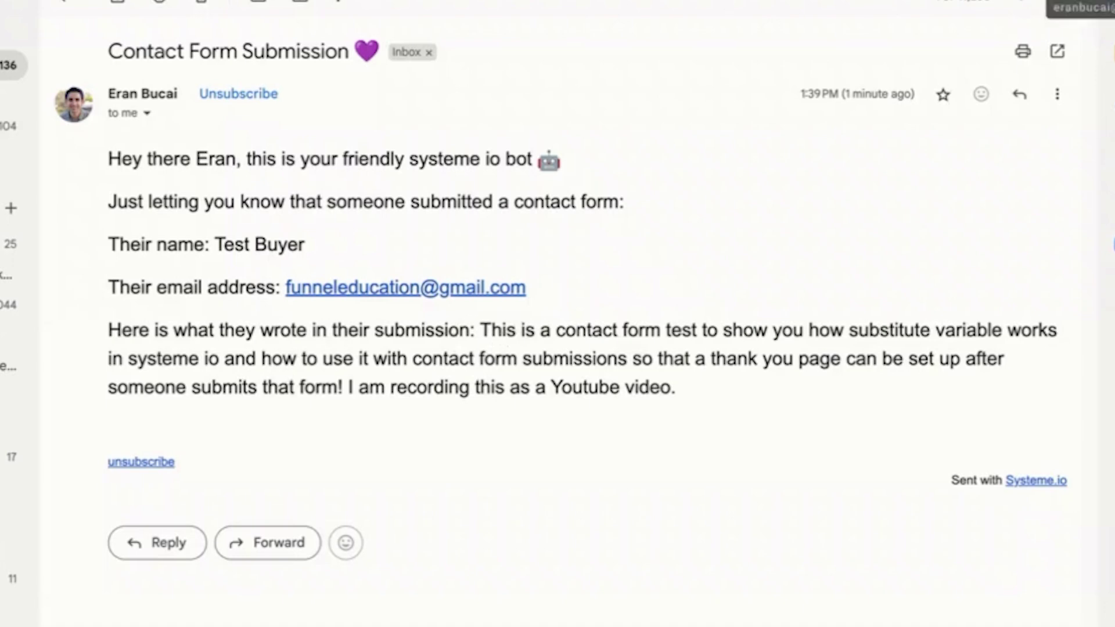
click(1091, 3)
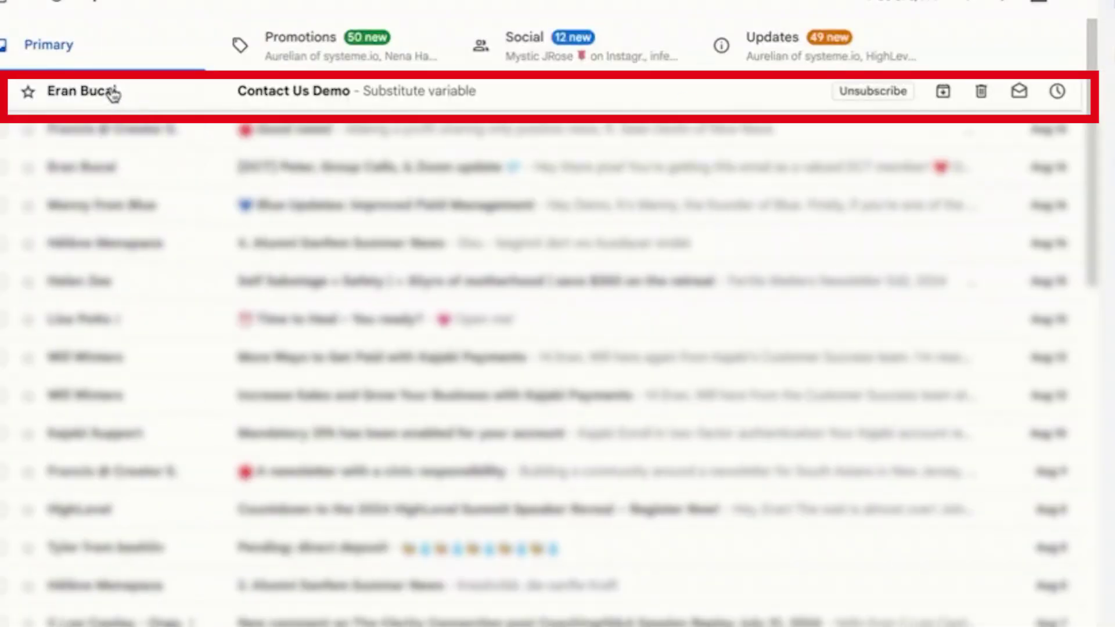
click(112, 92)
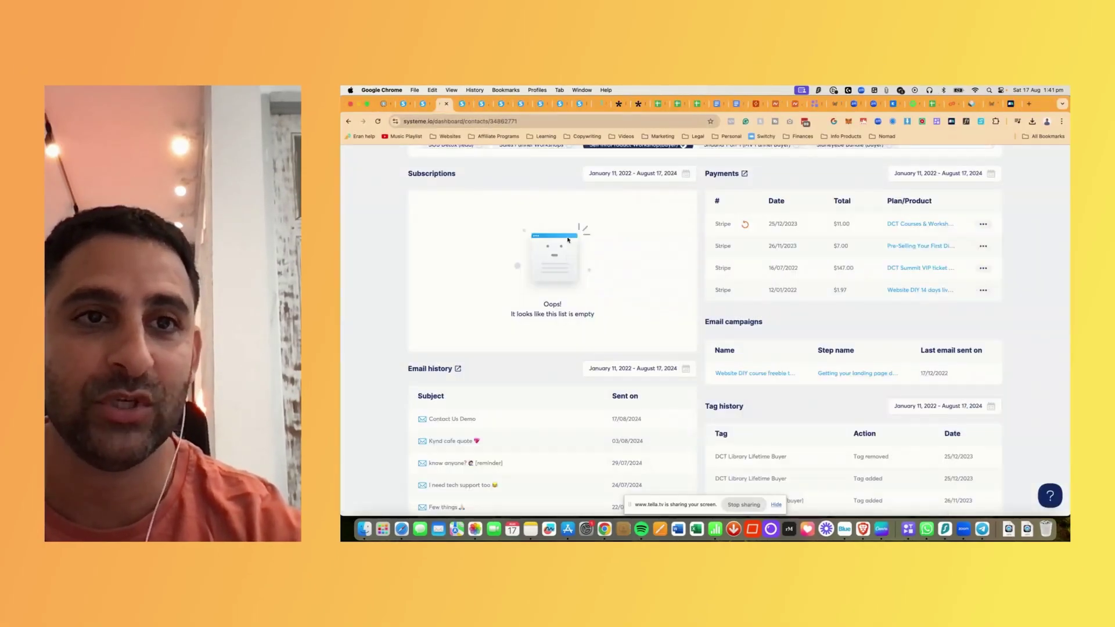
- Return to the test contact's record and start adding a new custom field
scroll(568, 239, up, 6)
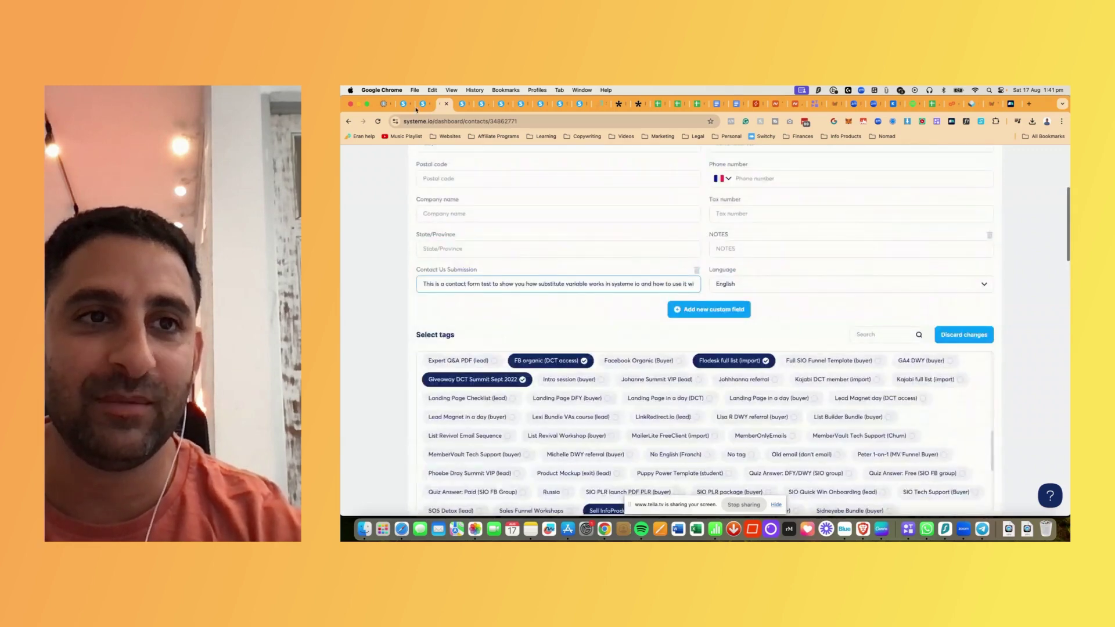
click(348, 122)
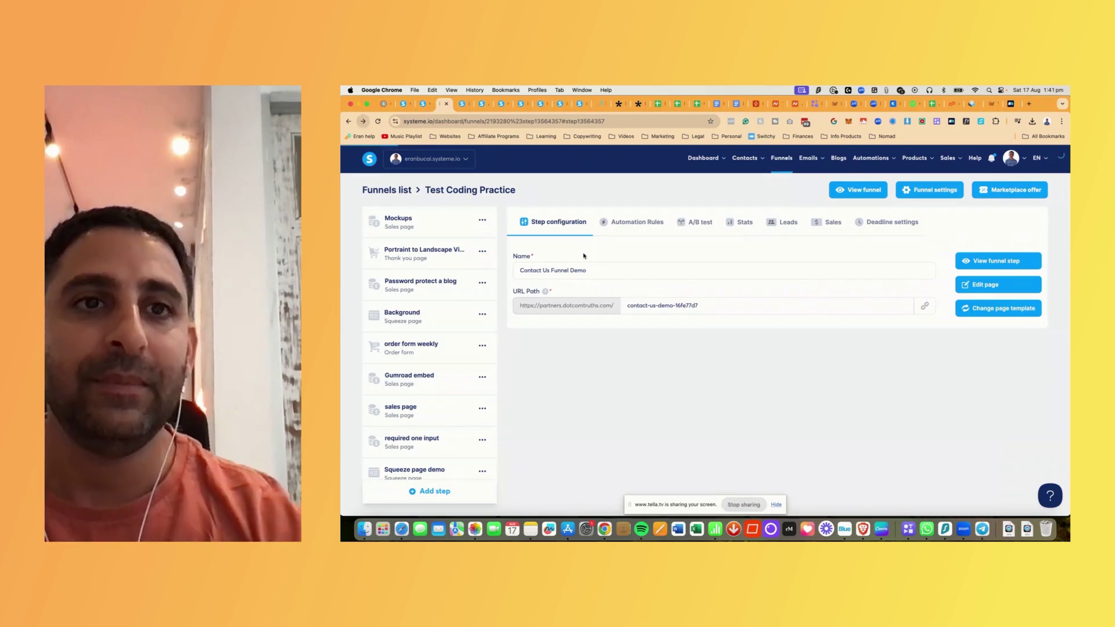
key(super+bracketright)
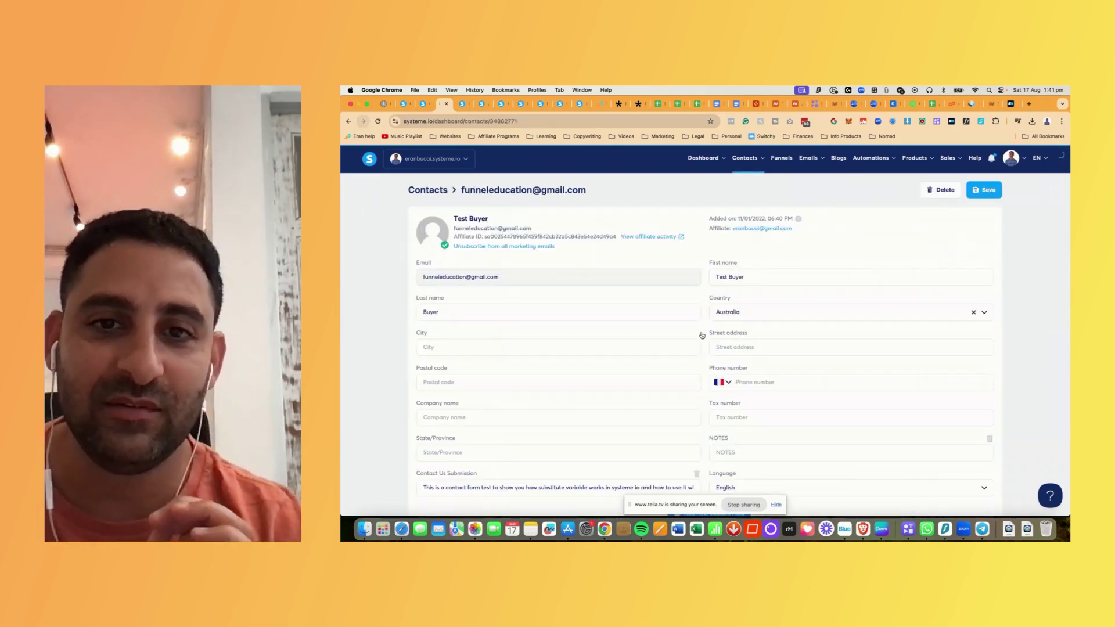
scroll(701, 336, down, 10)
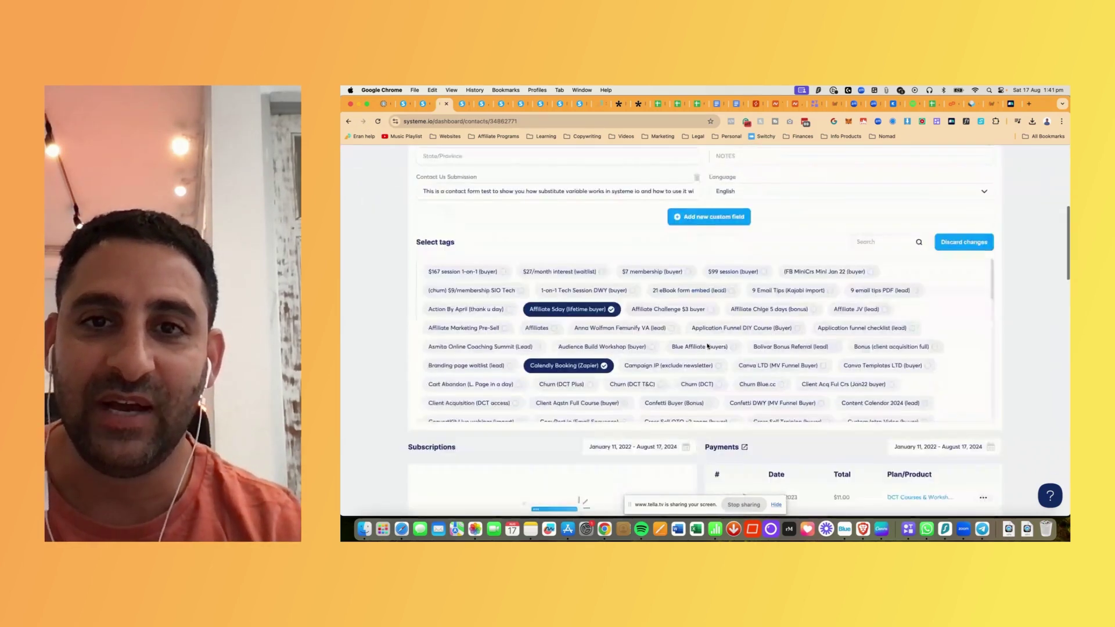
scroll(708, 346, up, 5)
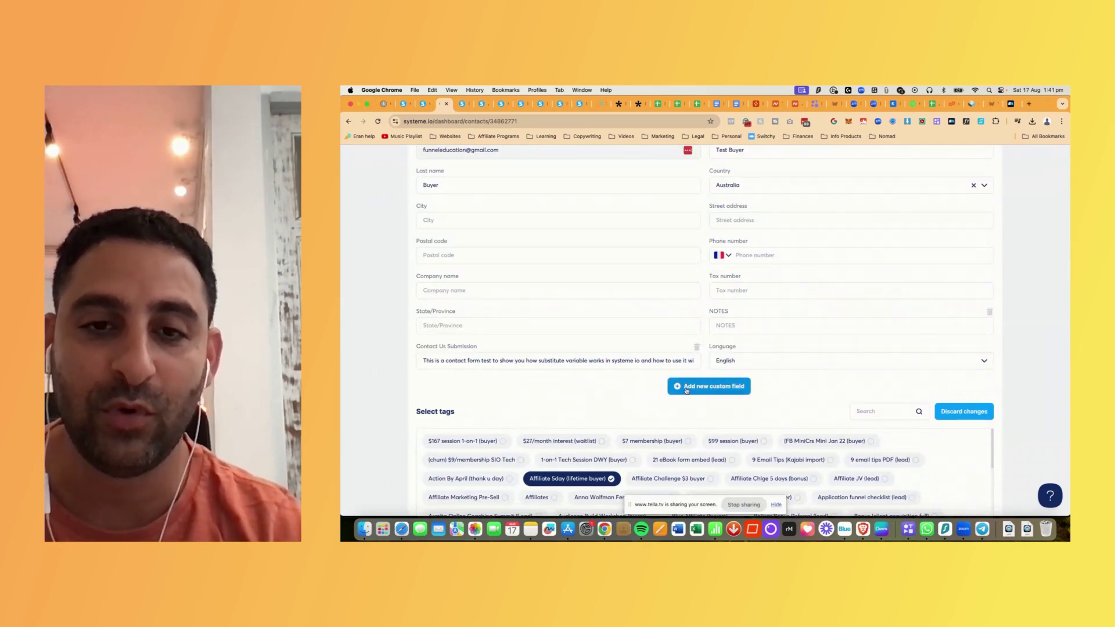
click(686, 389)
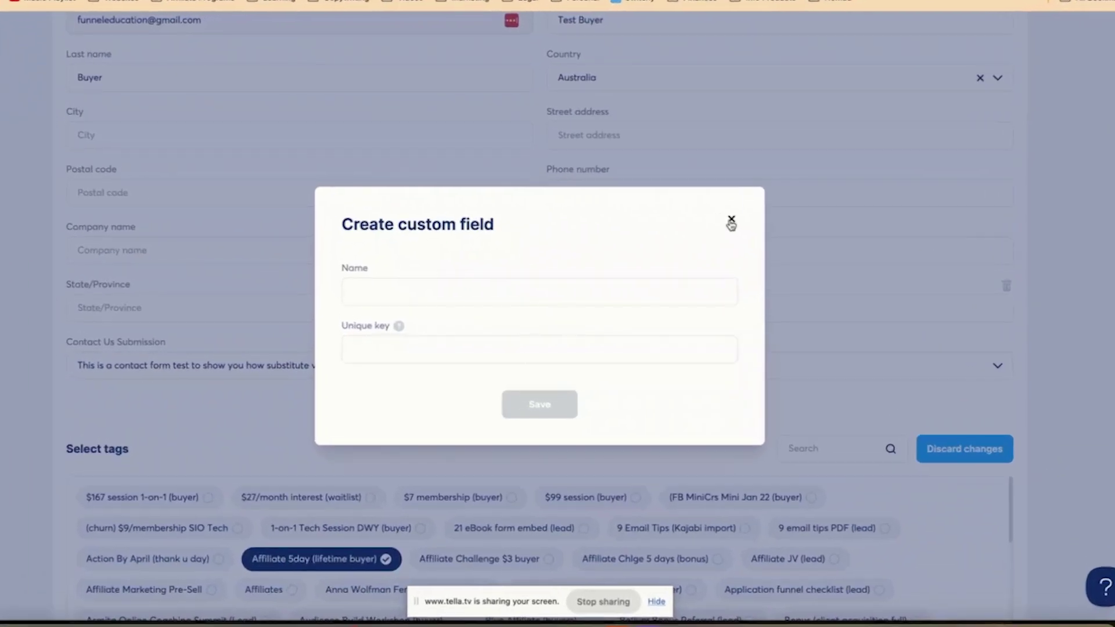
- Create contact custom fields 'How did you find us?' and 'What is your Instagram @ handle?'
click(615, 291)
text(How did you find us?)
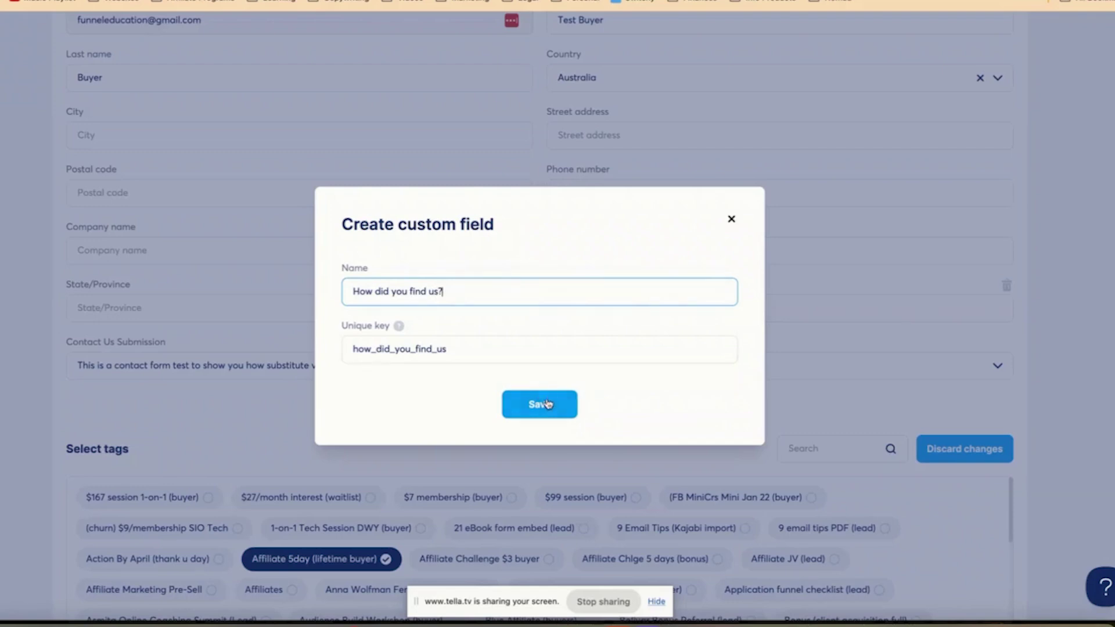
click(546, 404)
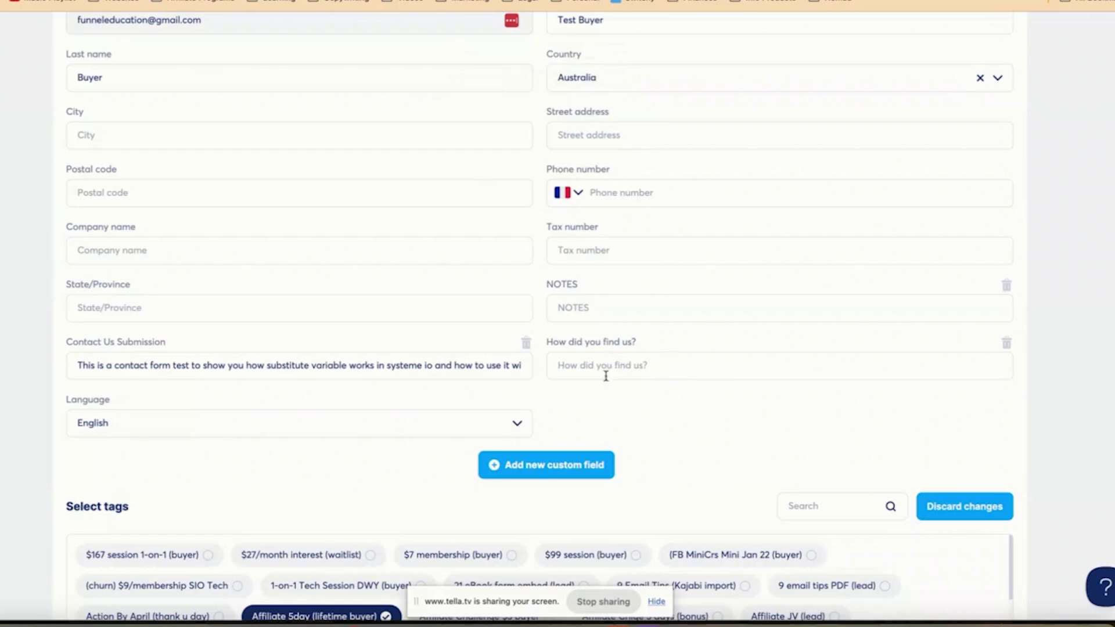
click(567, 466)
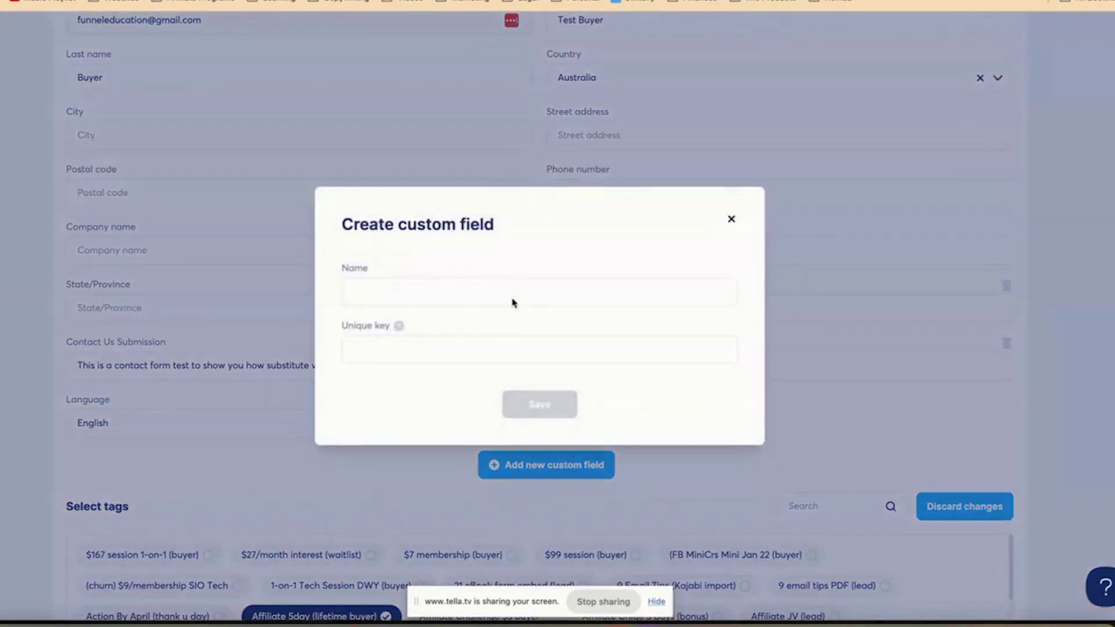
click(481, 287)
text(What is your )
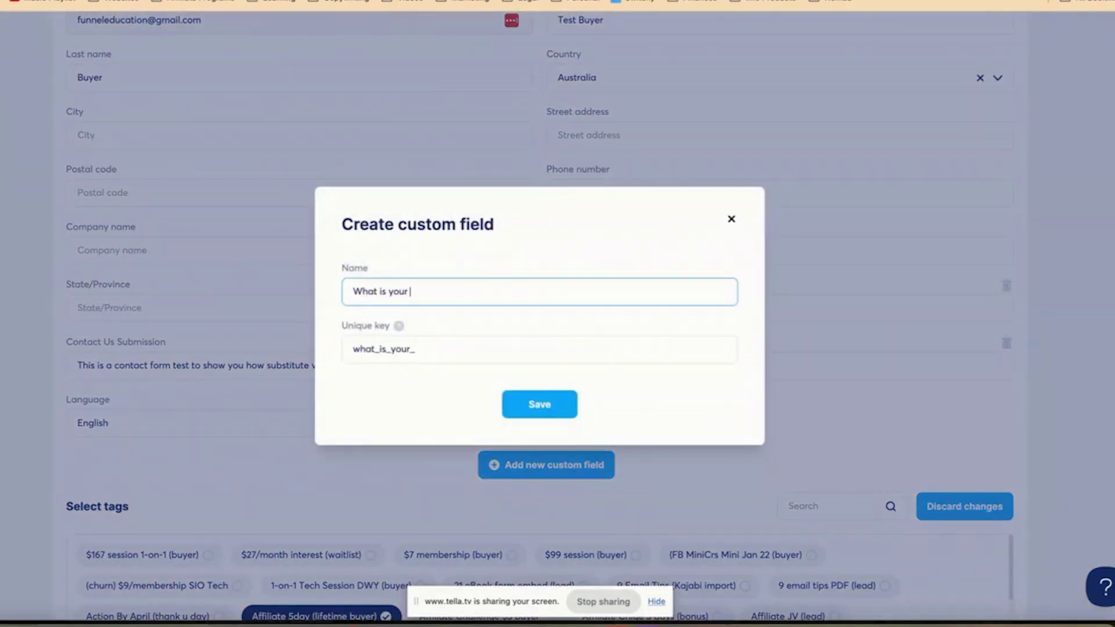
text(Instagram @ handle?)
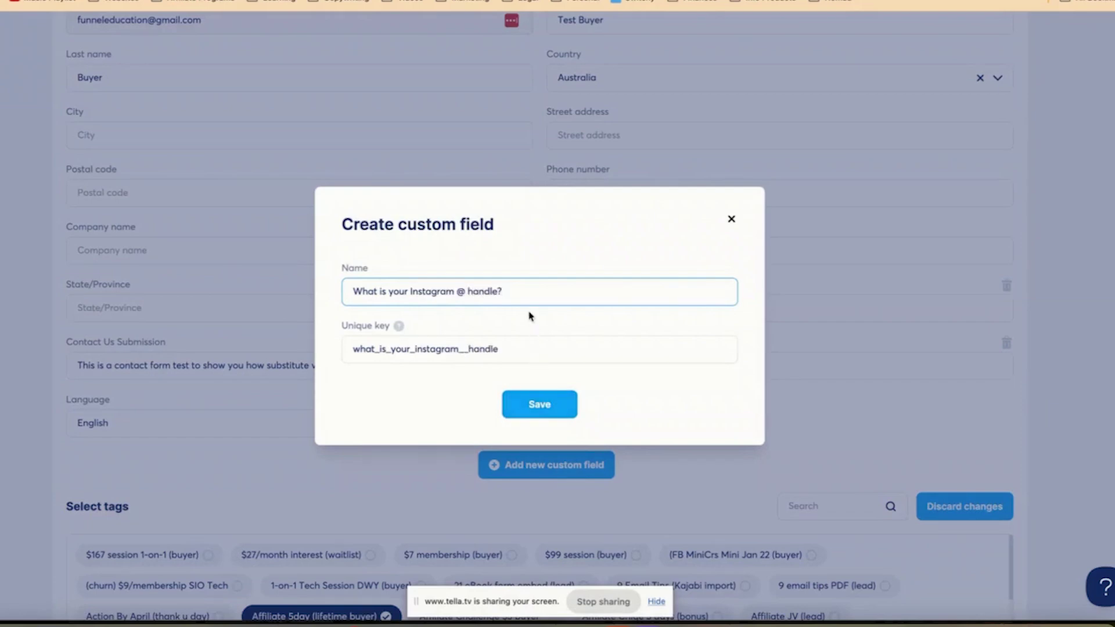
click(539, 404)
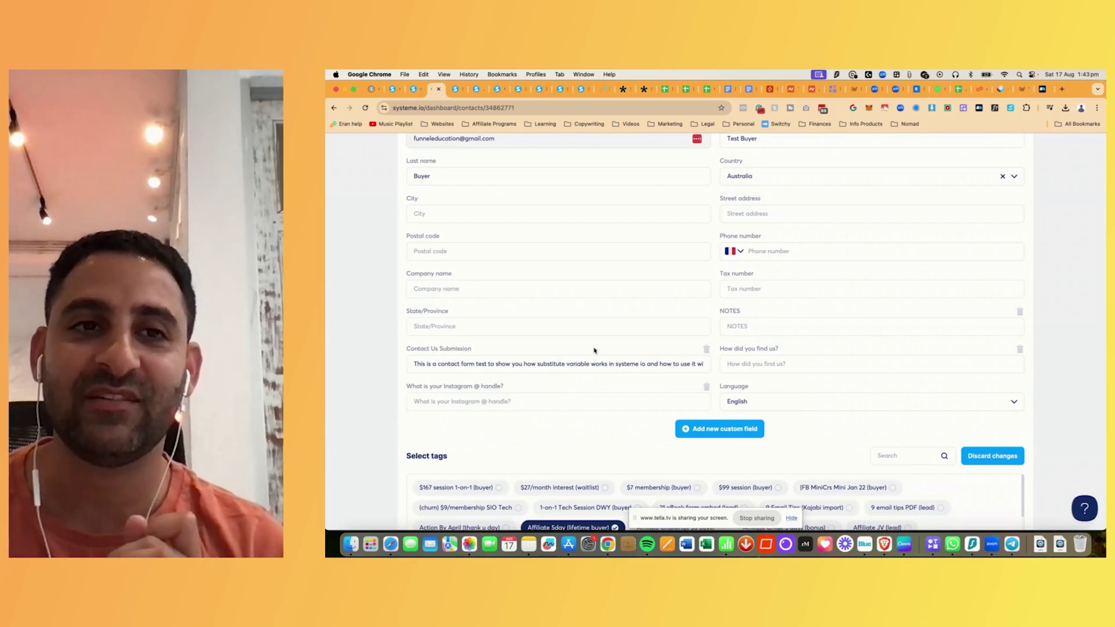
scroll(594, 351, up, 5)
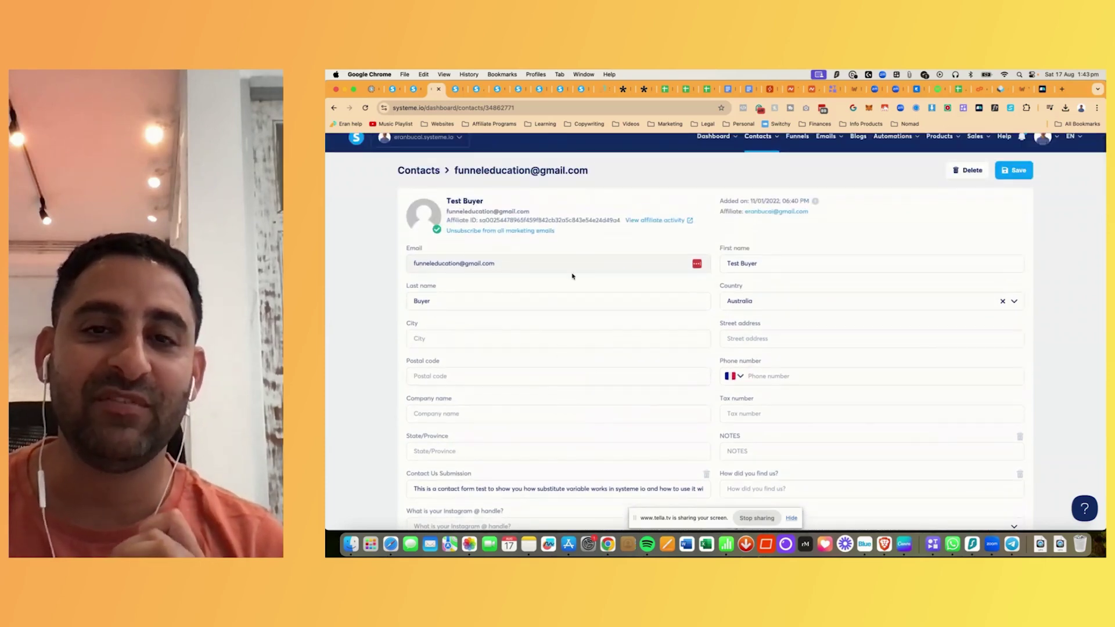
scroll(572, 276, down, 5)
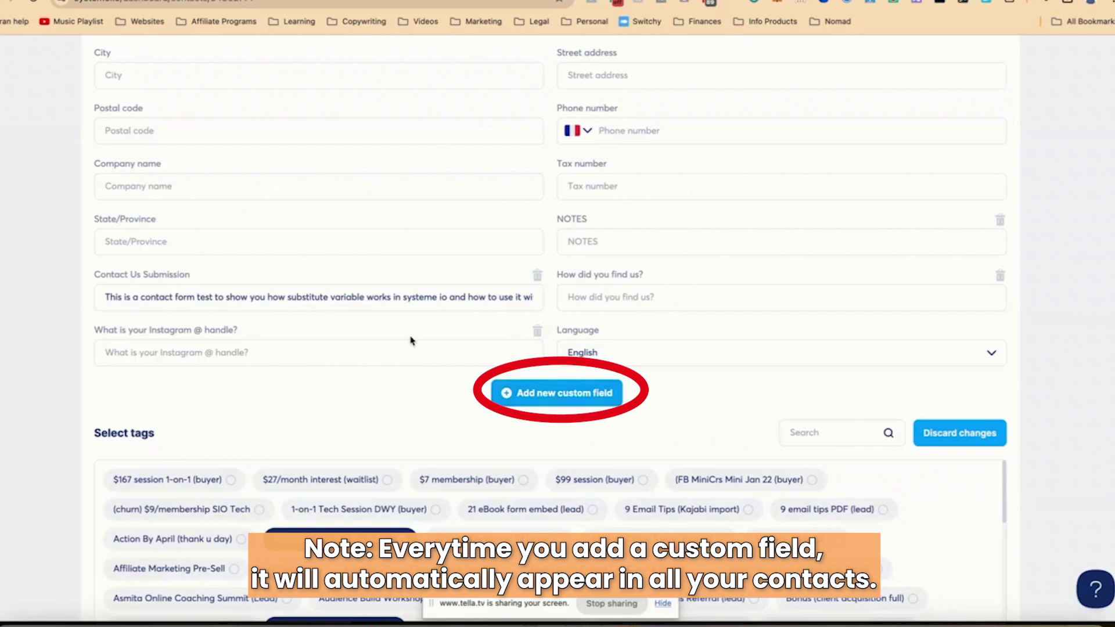
scroll(395, 323, up, 5)
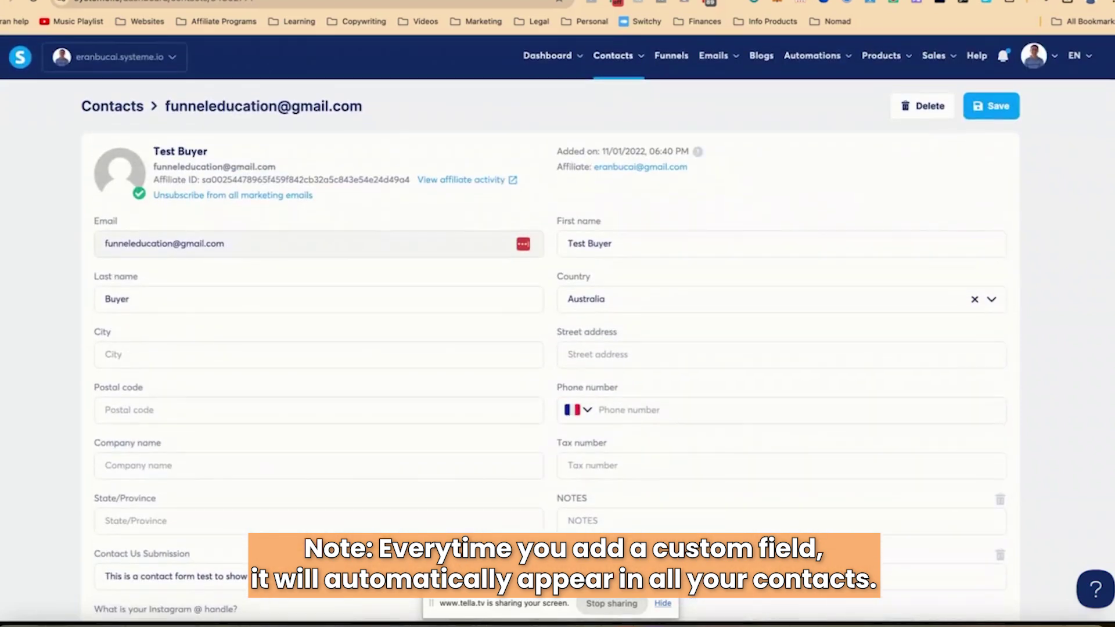
- Reload the newsletter editor, check the substitute variables, and add blank lines below the country sentence
click(191, 0)
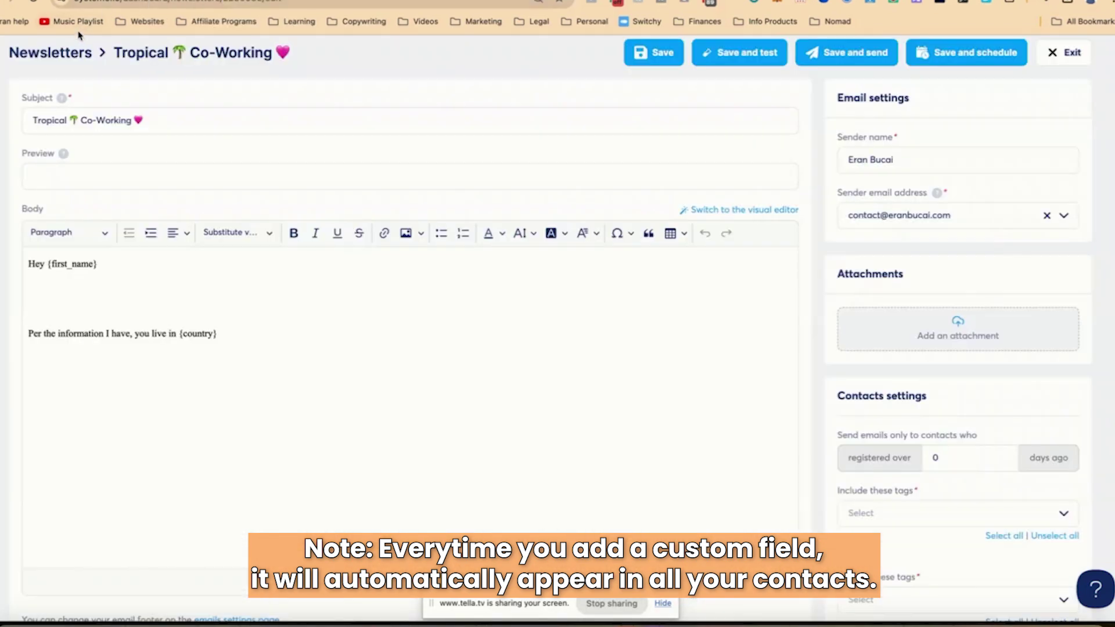
click(31, 2)
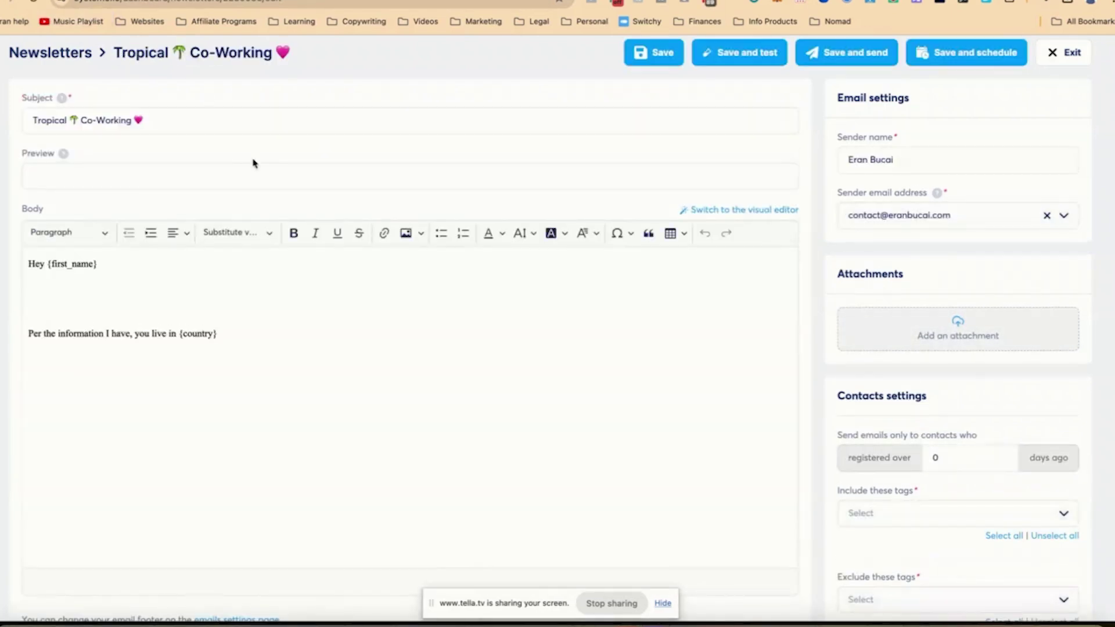
click(254, 235)
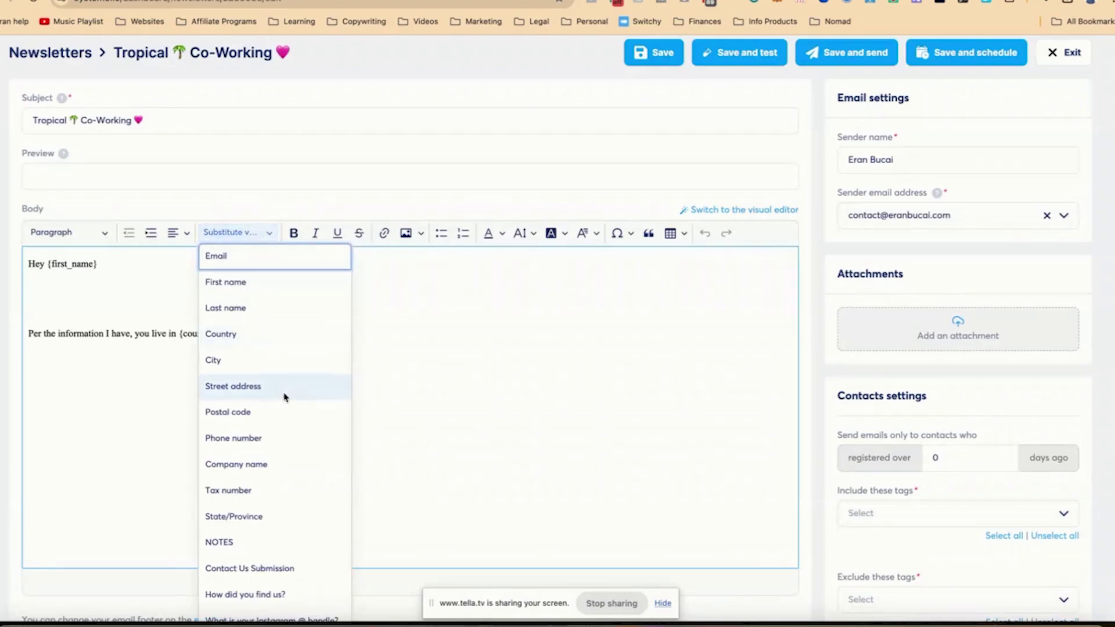
scroll(284, 393, down, 3)
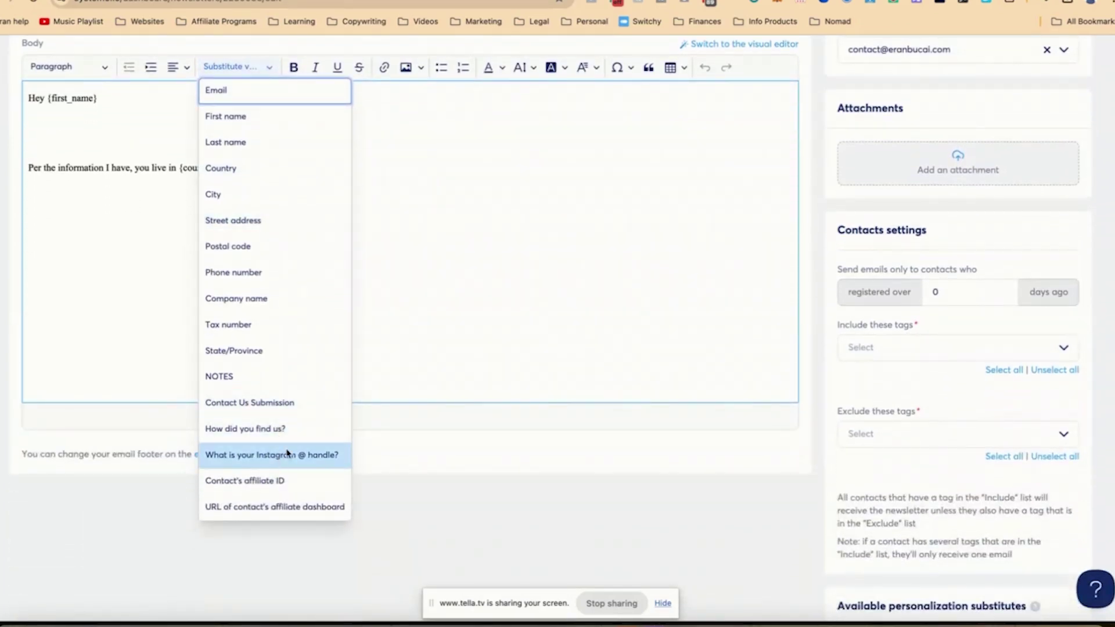
click(587, 249)
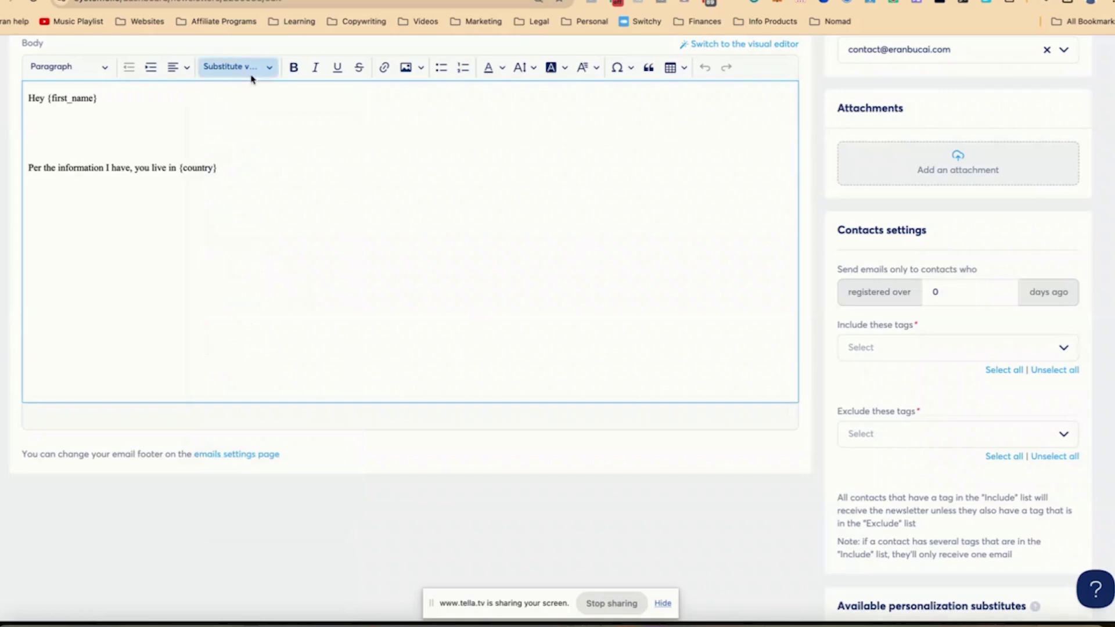
key(Return)
key(Return)
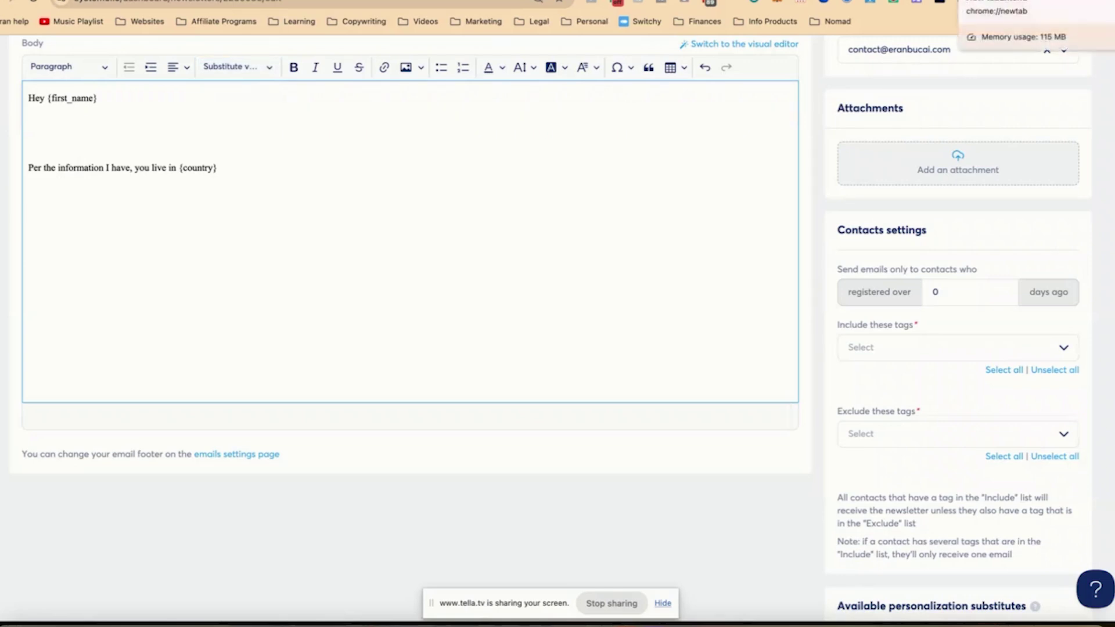
key(ctrl+Tab)
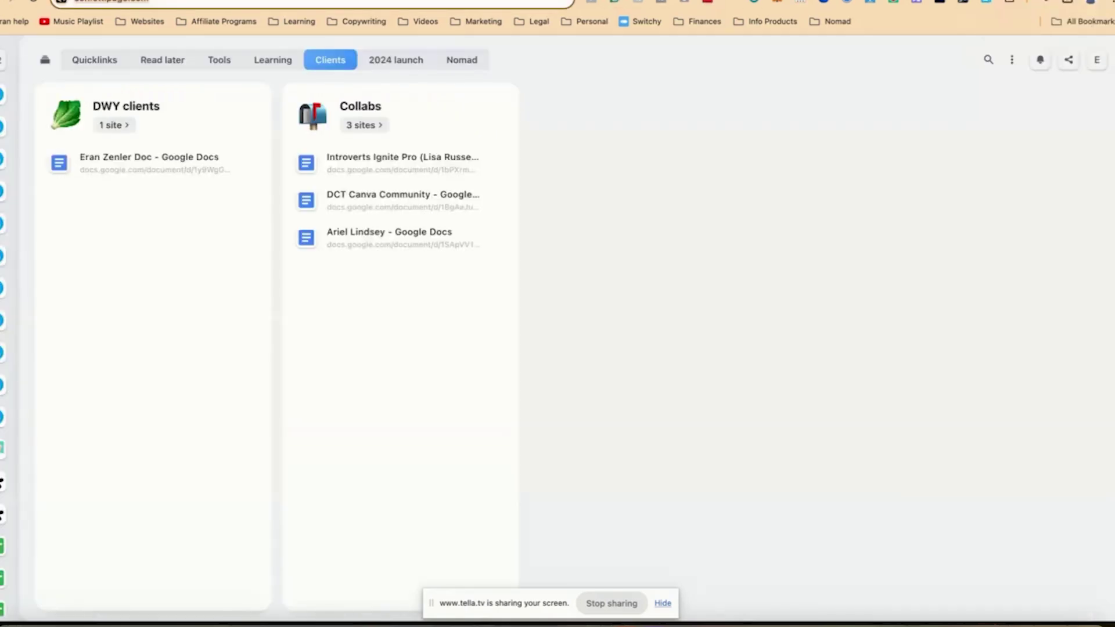
- Load eran.link/emailguide and paste the ebook checkout page link into the newsletter body
text(eran.link/em)
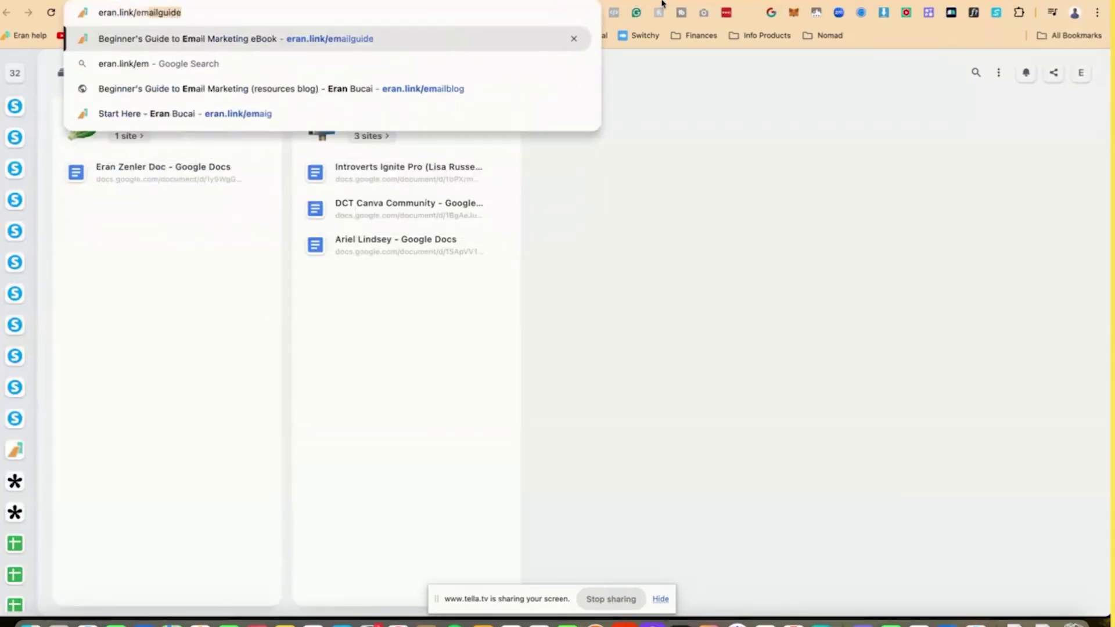
text(ailguide)
key(Return)
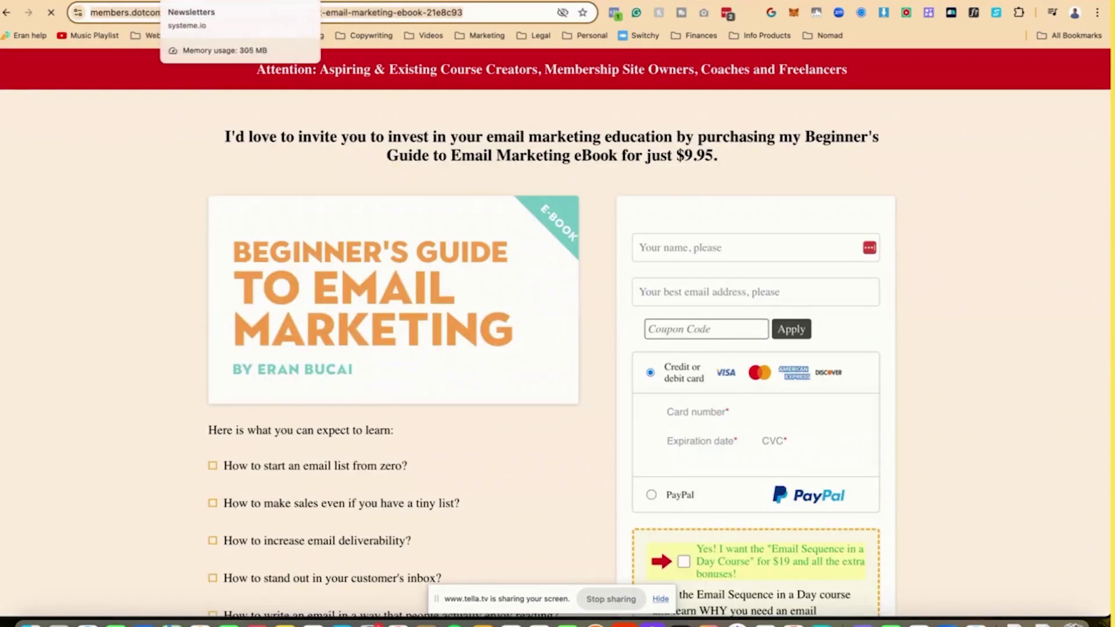
click(203, 1)
text(https://members.dotcomtruths.com/offers-q2oervym-checkout-email-marketing-ebook-21e8c93)
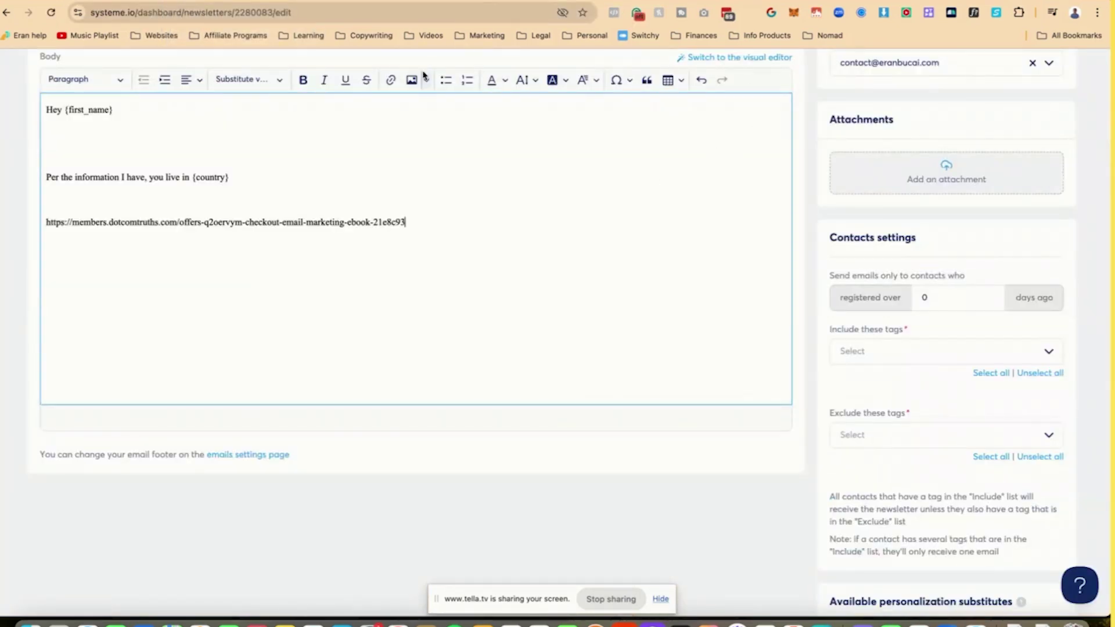
- Copy the ?sa= parameter from the affiliate link in an Incognito window and append it to the checkout link
key(super+shift+n)
text(eranbucai.com/)
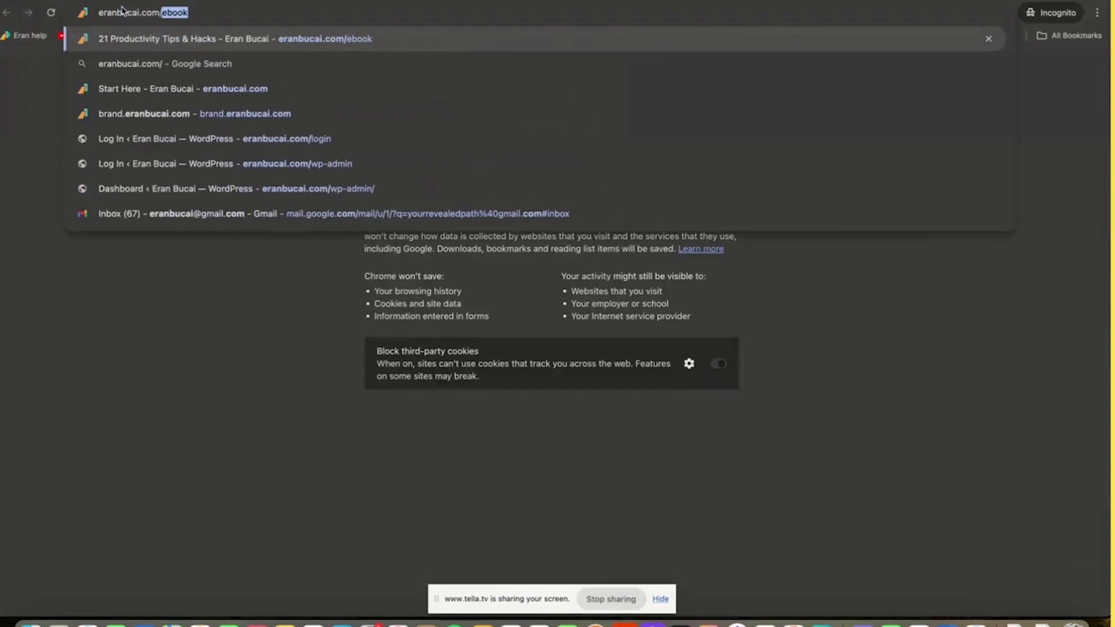
key(BackSpace)
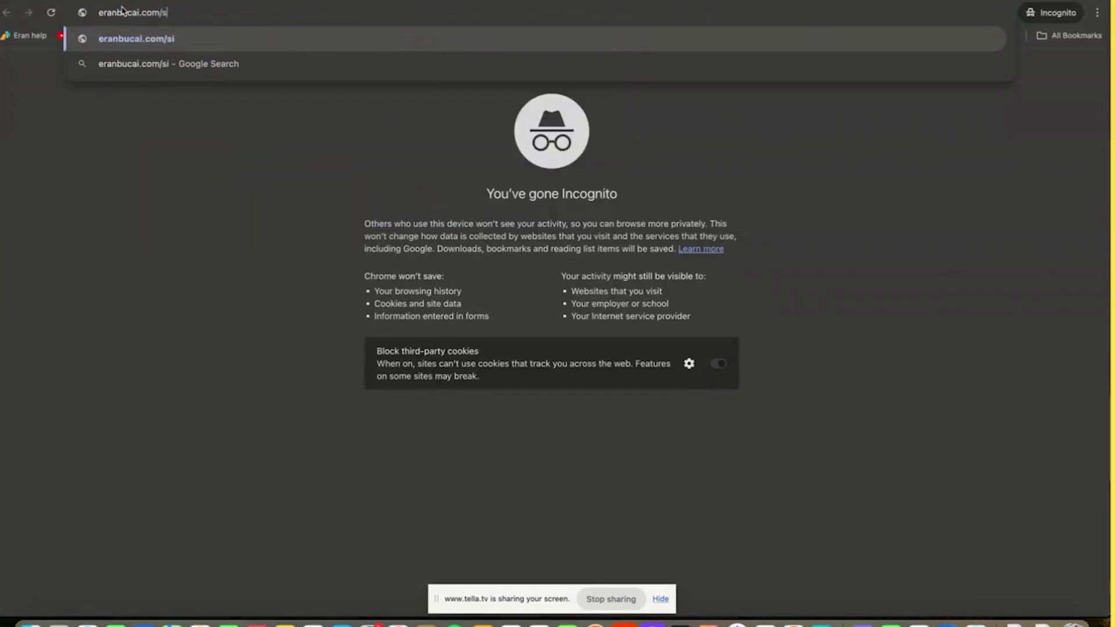
key(Return)
click(259, 12)
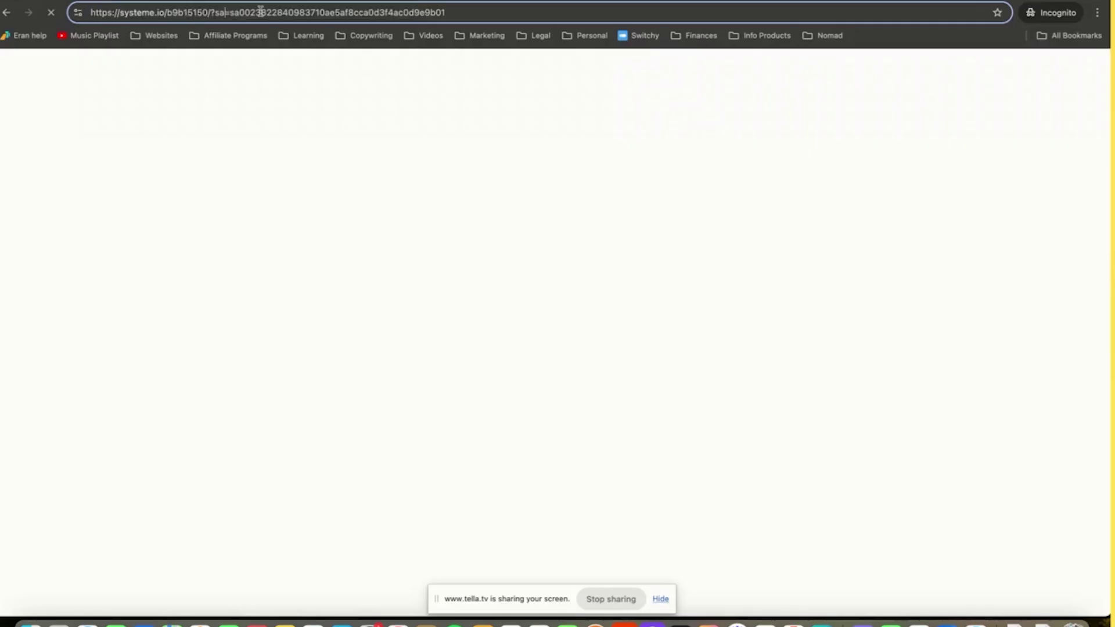
key(shift+Left)
key(shift+Left)
key(shift+Left)
key(shift+Left)
key(super+c)
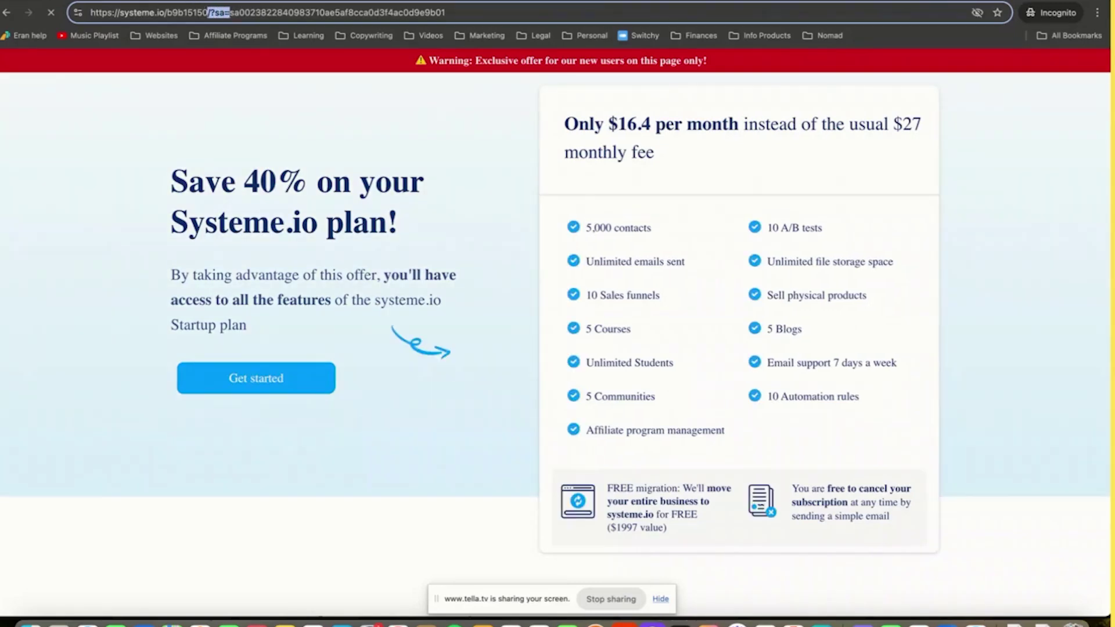
key(super+Tab)
click(420, 232)
key(super+v)
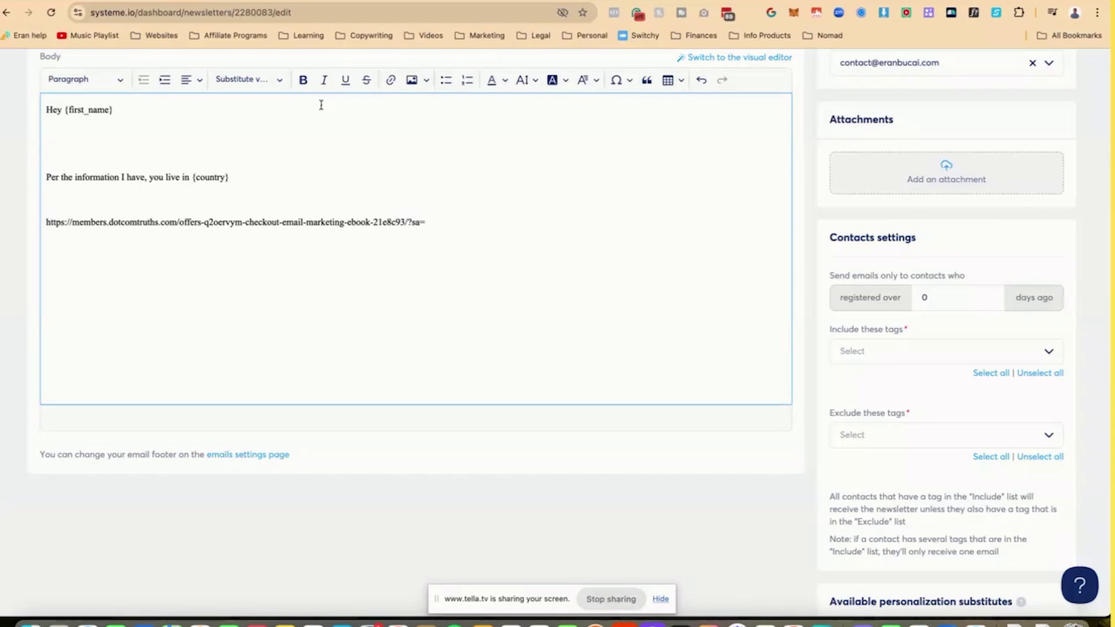
- Append the Contact's affiliate ID variable after ?sa= and turn the checkout URL into a hyperlink
click(276, 82)
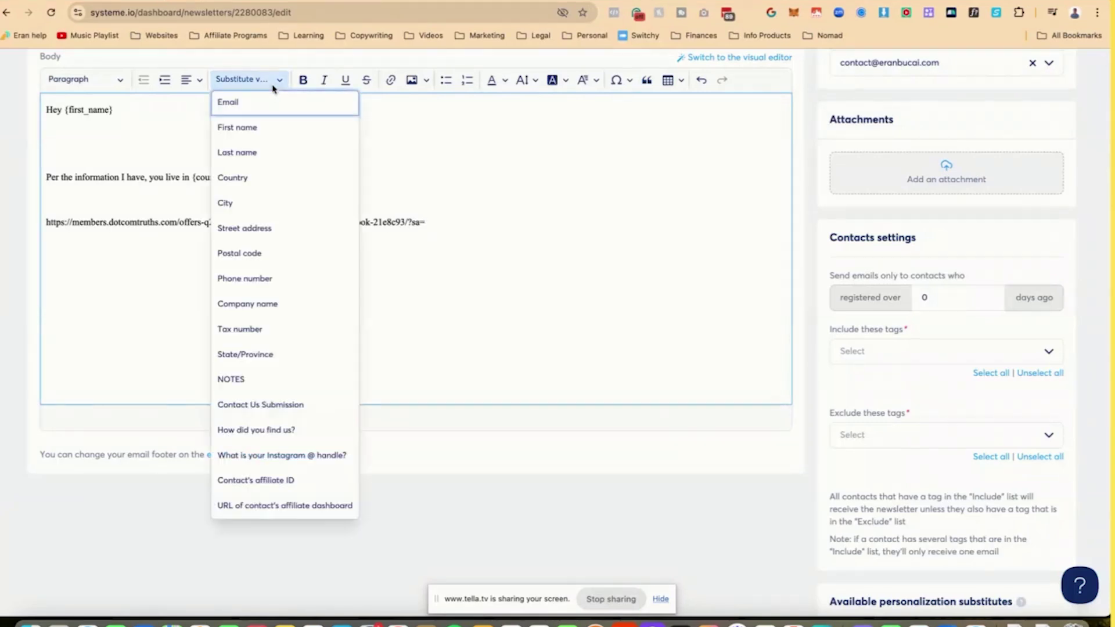
click(279, 481)
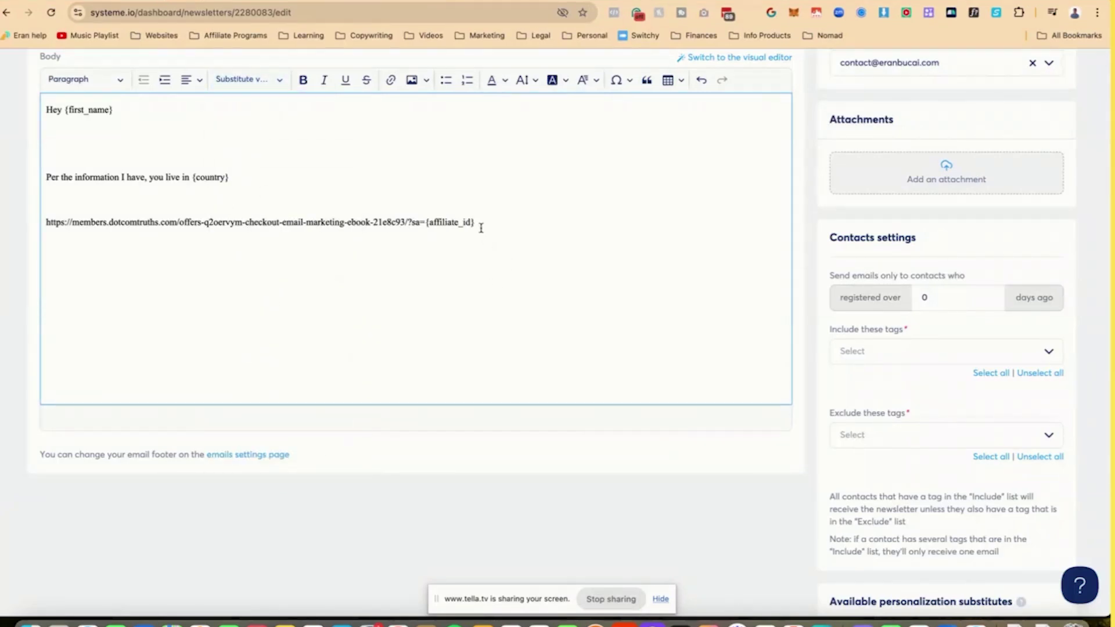
key(super+shift+Left)
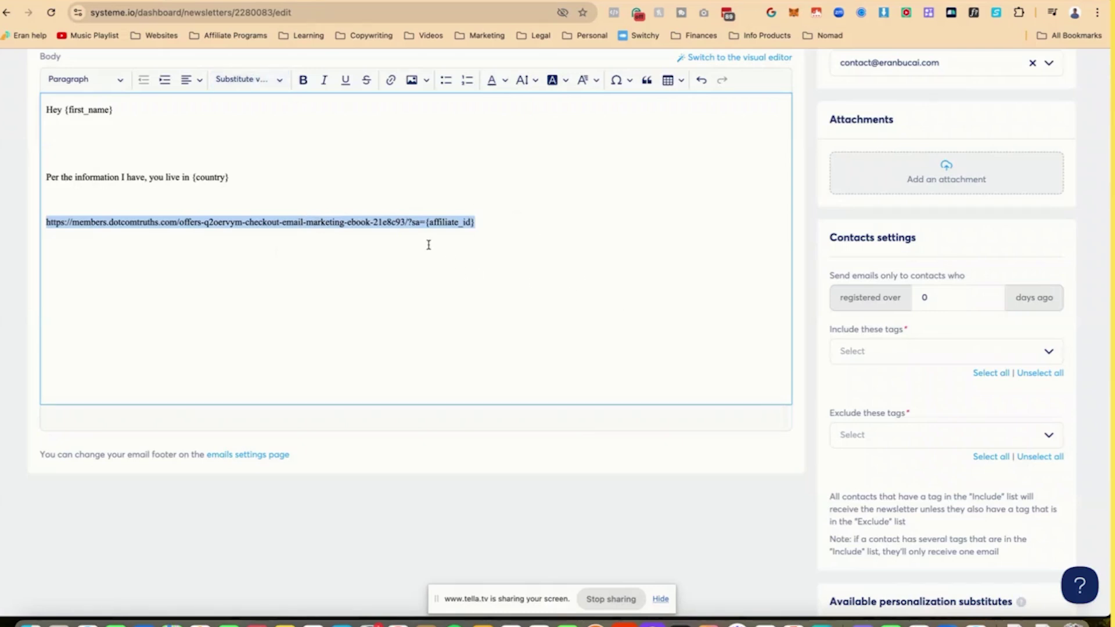
key(Right)
key(Return)
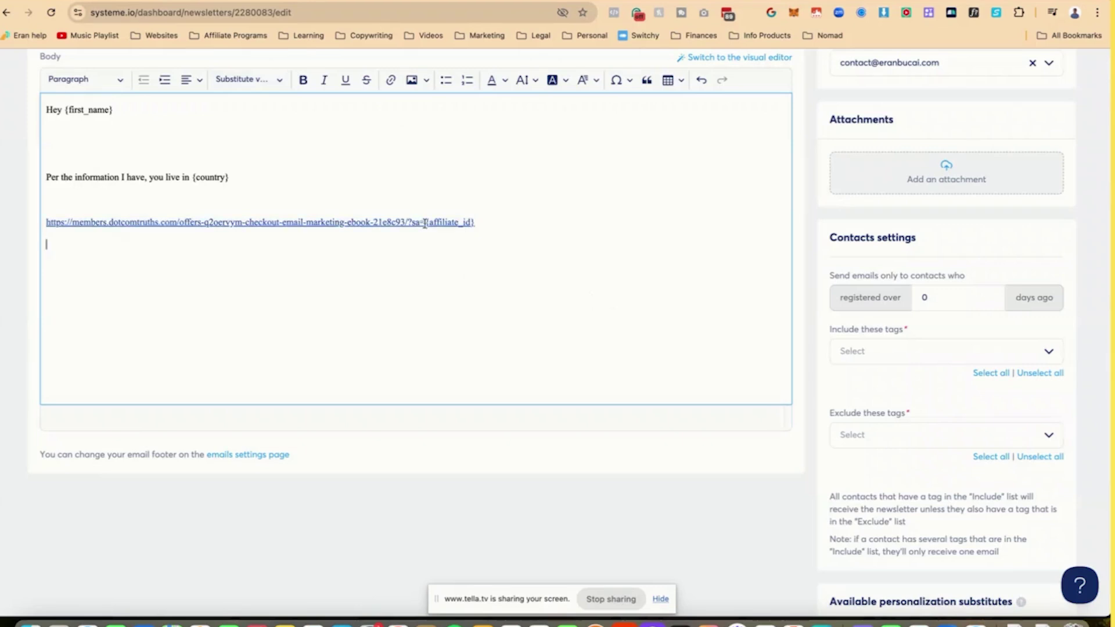
- Insert the {affiliate_dashboard} substitute variable on the line below the checkout link
click(274, 80)
click(265, 508)
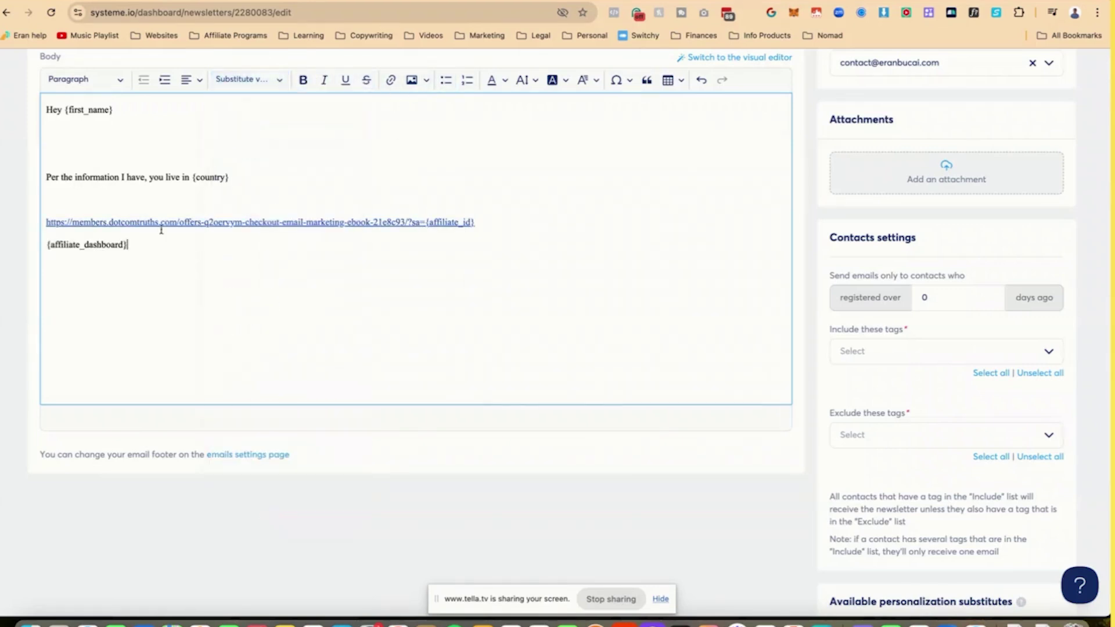
scroll(249, 210, up, 1)
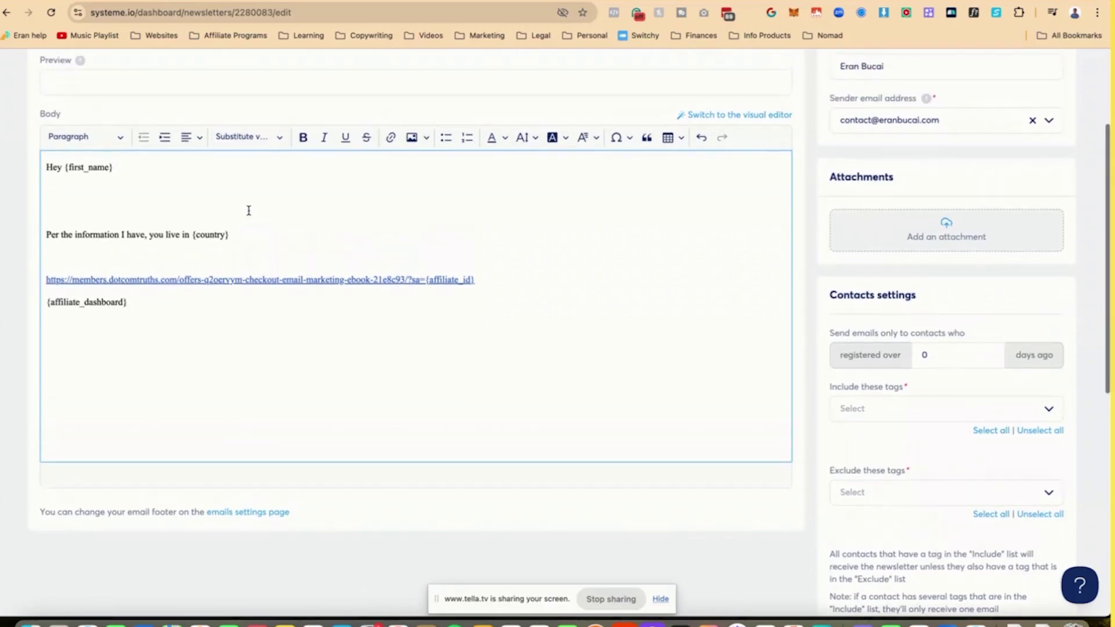
- Restore the accidentally deleted country sentence, then return to the test contact record
click(252, 240)
key(shift+Home)
key(BackSpace)
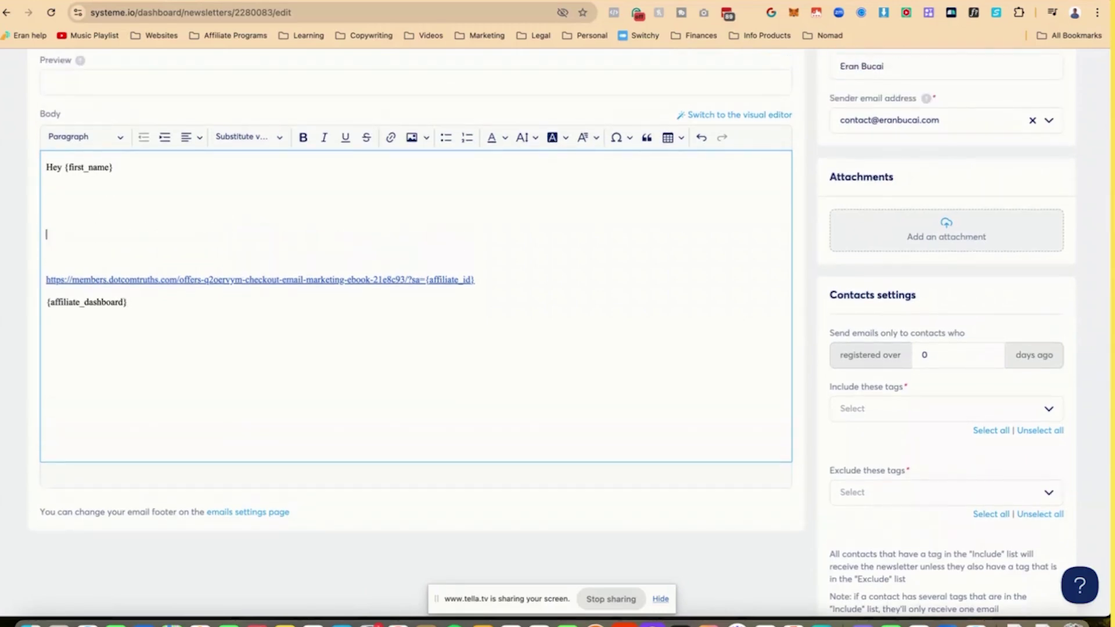
key(ctrl+z)
click(270, 198)
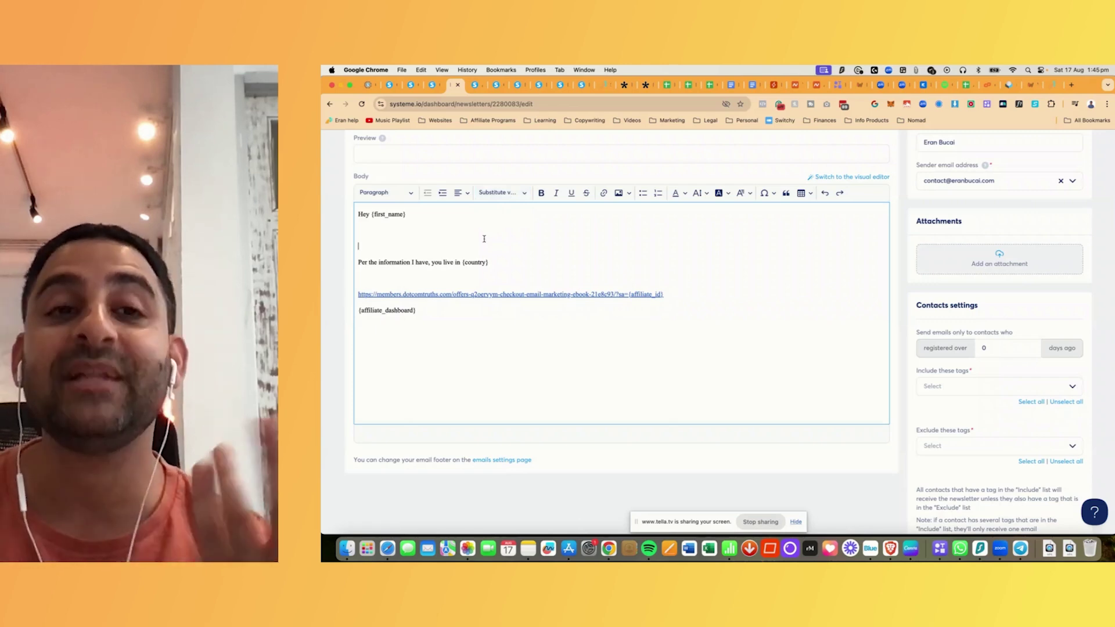
click(434, 86)
scroll(636, 299, down, 5)
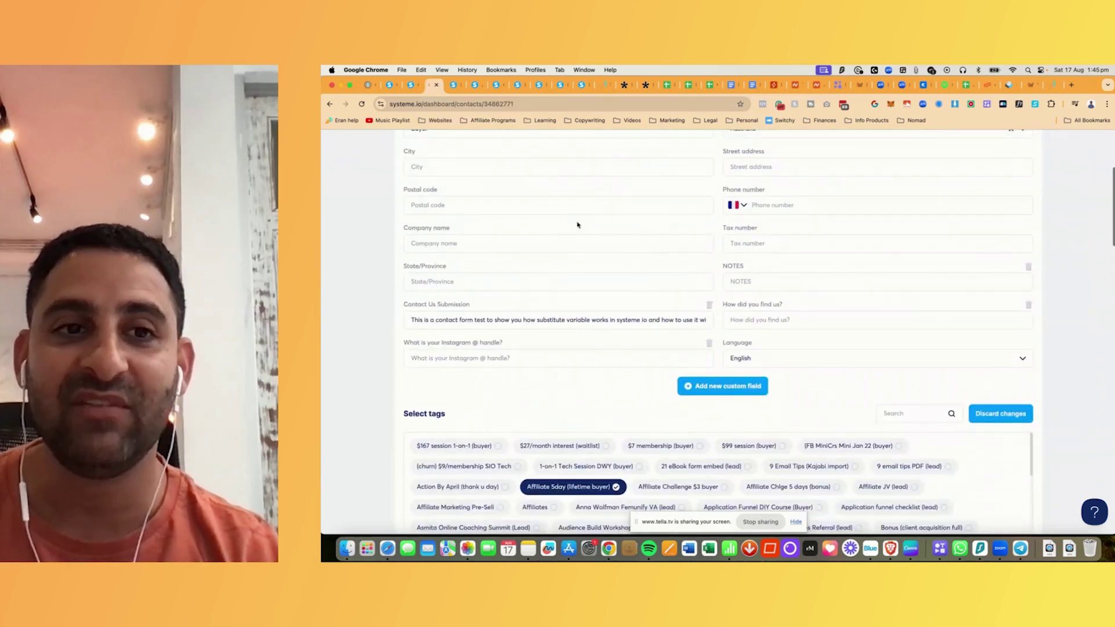